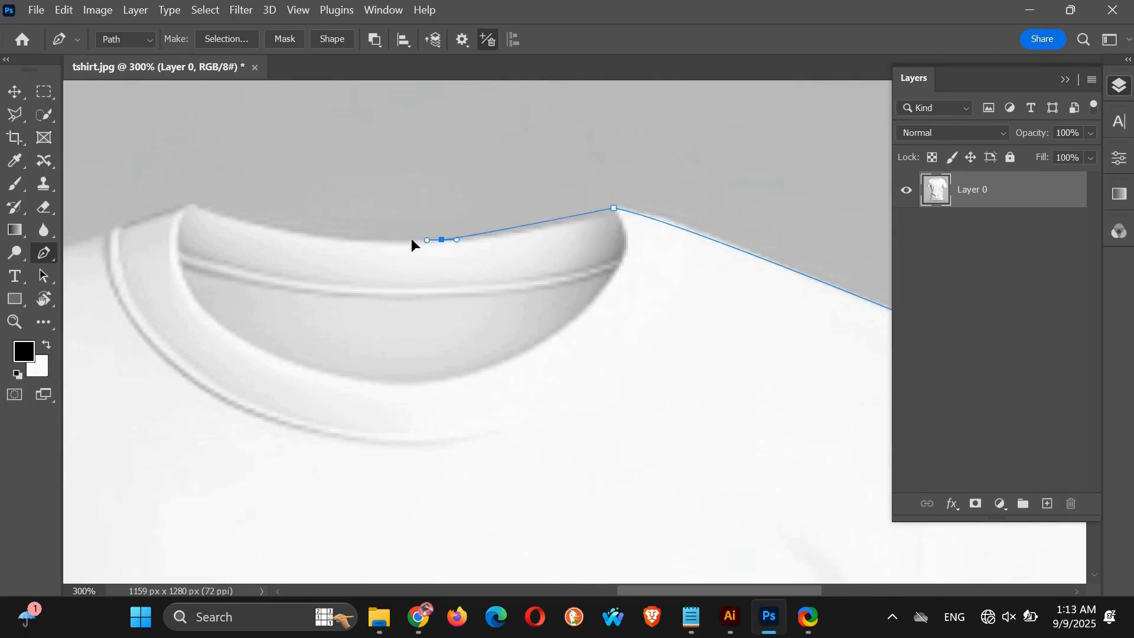
Step: Continue the Pen path along the collar's back edge and down the T-shirt's left shoulder to the sleeve seam
left_click_drag(190, 203, 133, 172)
scroll(286, 256, "left", 5)
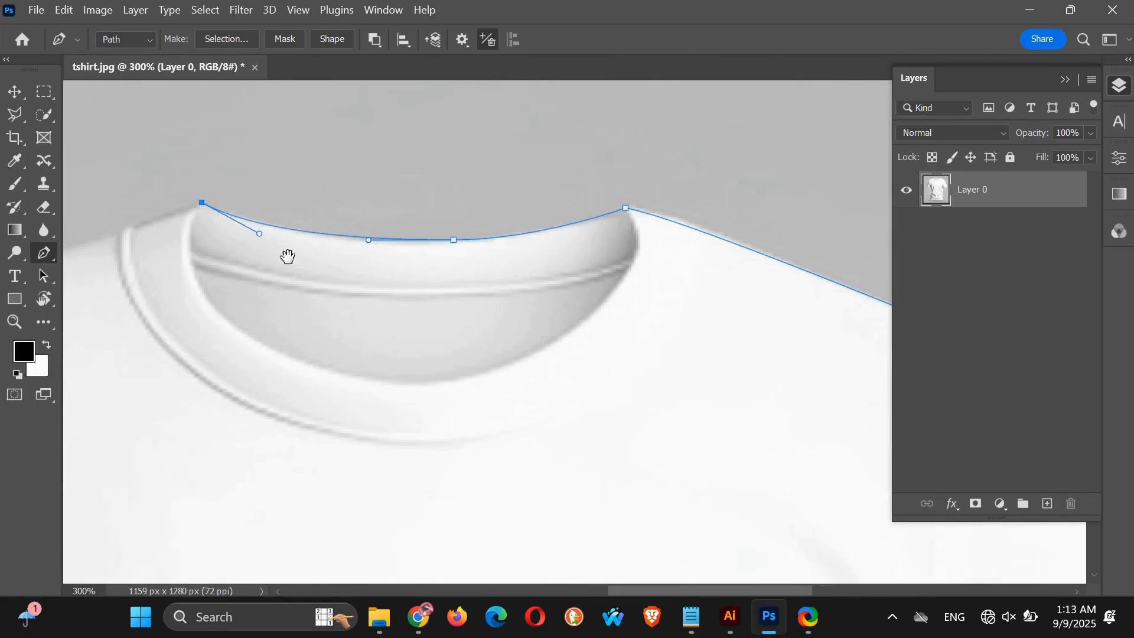
left_click(394, 228)
left_click(379, 232)
left_click(258, 274)
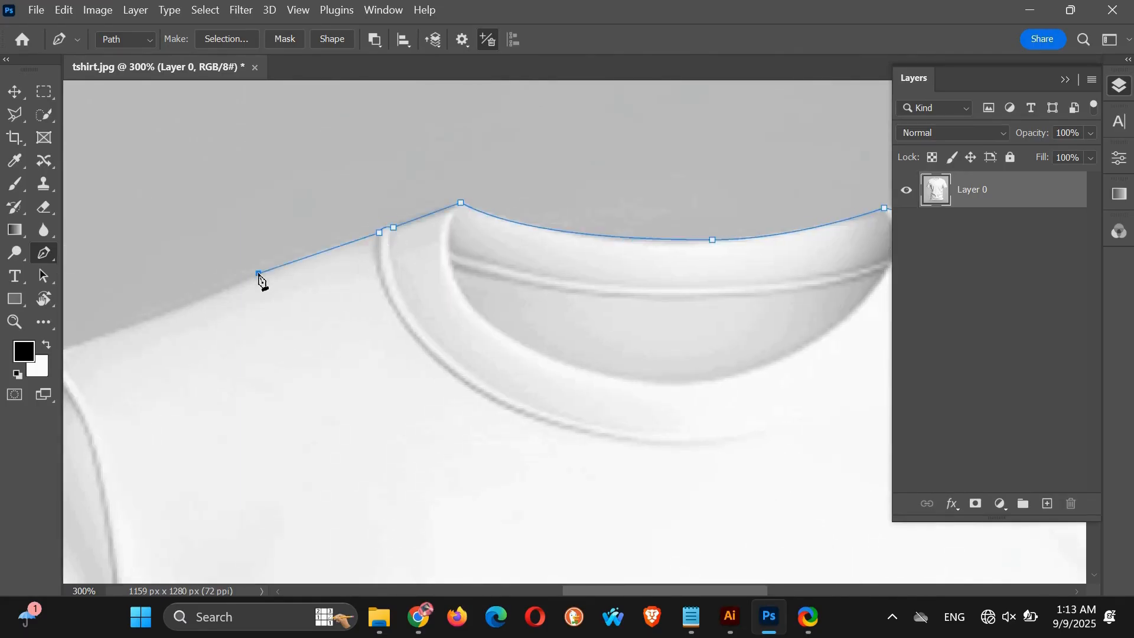
scroll(308, 324, "left", 5)
scroll(308, 324, "down", 1)
left_click_drag(312, 318, 266, 329)
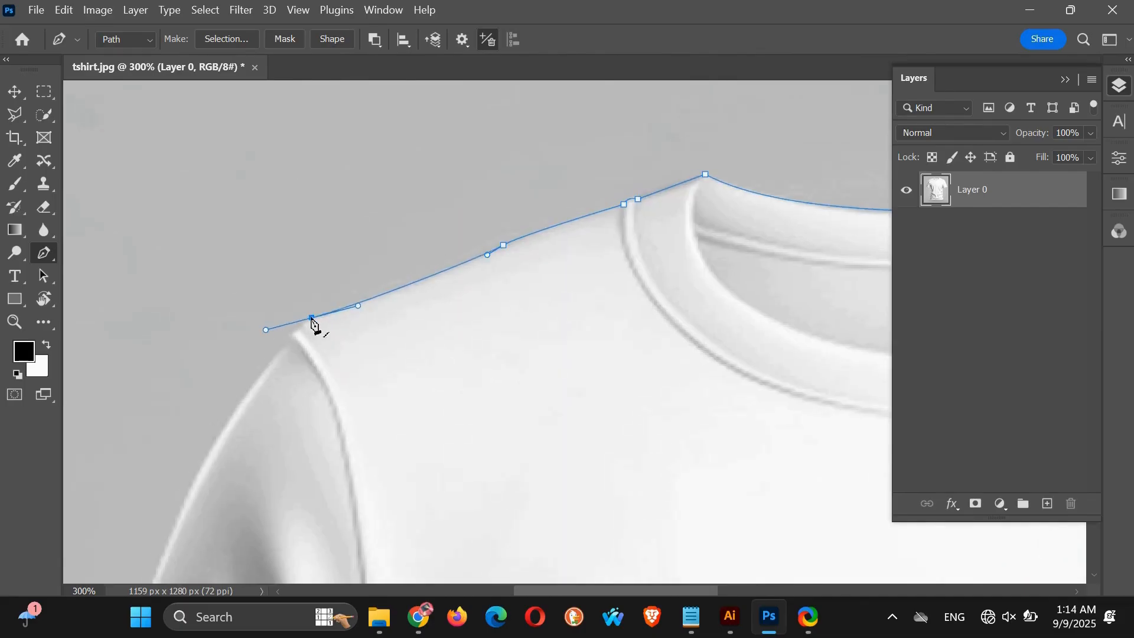
Step: Trace the outer edge of the left sleeve down to the outer corner of its cuff
scroll(372, 266, "down", 4)
scroll(372, 266, "left", 3)
left_click_drag(302, 374, 245, 524)
scroll(248, 523, "down", 2)
scroll(249, 522, "left", 1)
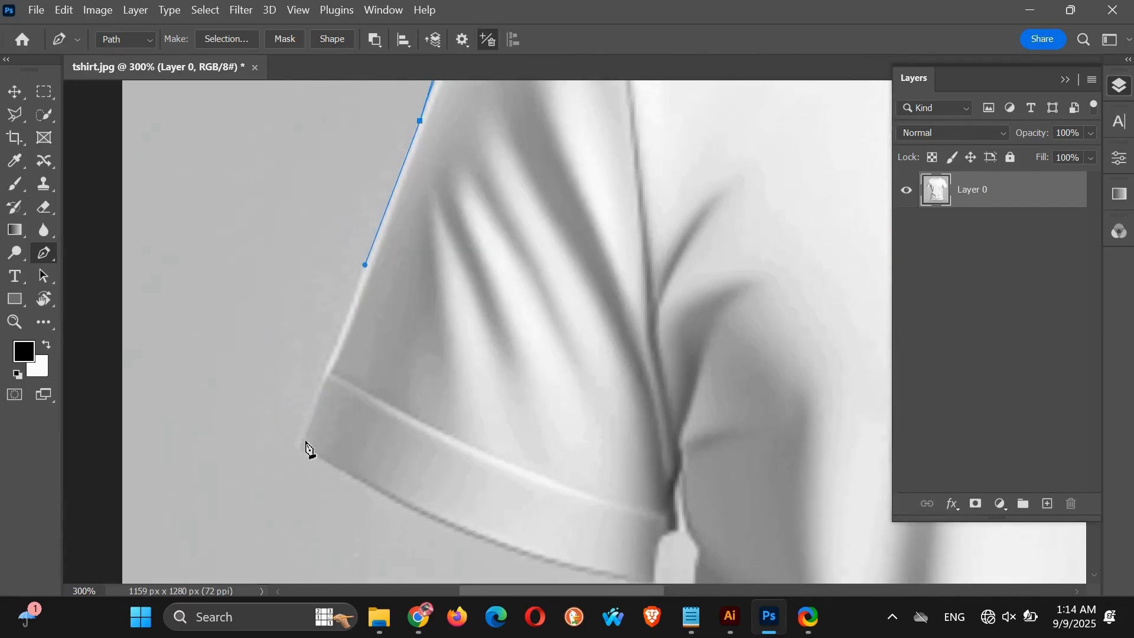
left_click(298, 446)
Step: Trace the curved hem of the left sleeve from its outer corner to its inner corner
scroll(302, 464, "down", 3)
scroll(451, 375, "right", 1)
left_click_drag(396, 370, 397, 369)
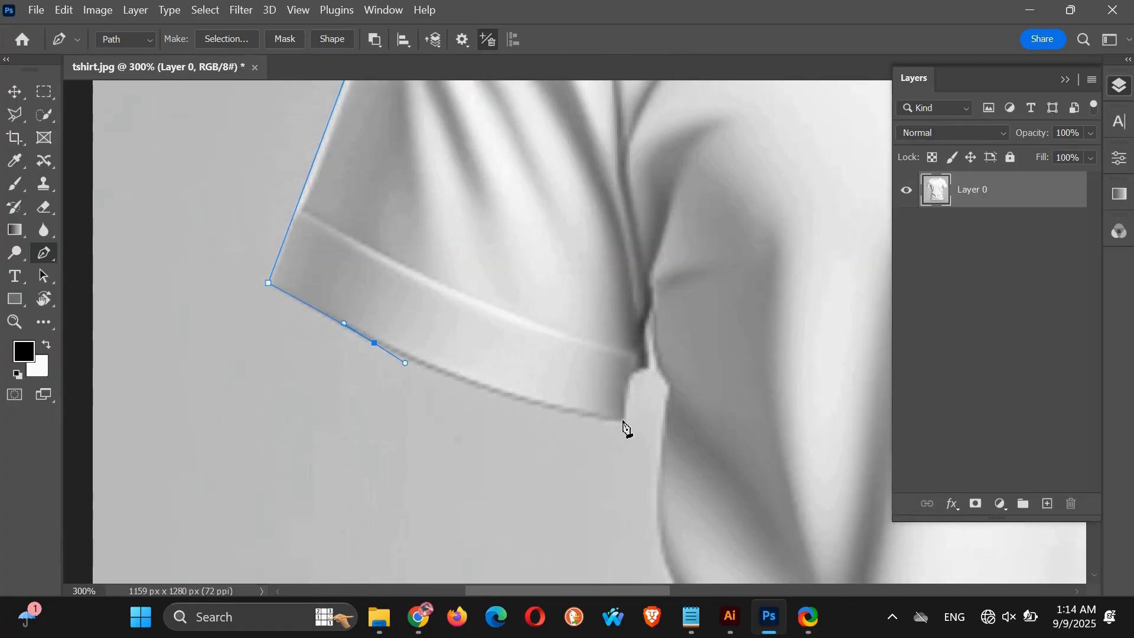
left_click_drag(624, 420, 678, 413)
scroll(519, 456, "right", 5)
scroll(519, 455, "down", 1)
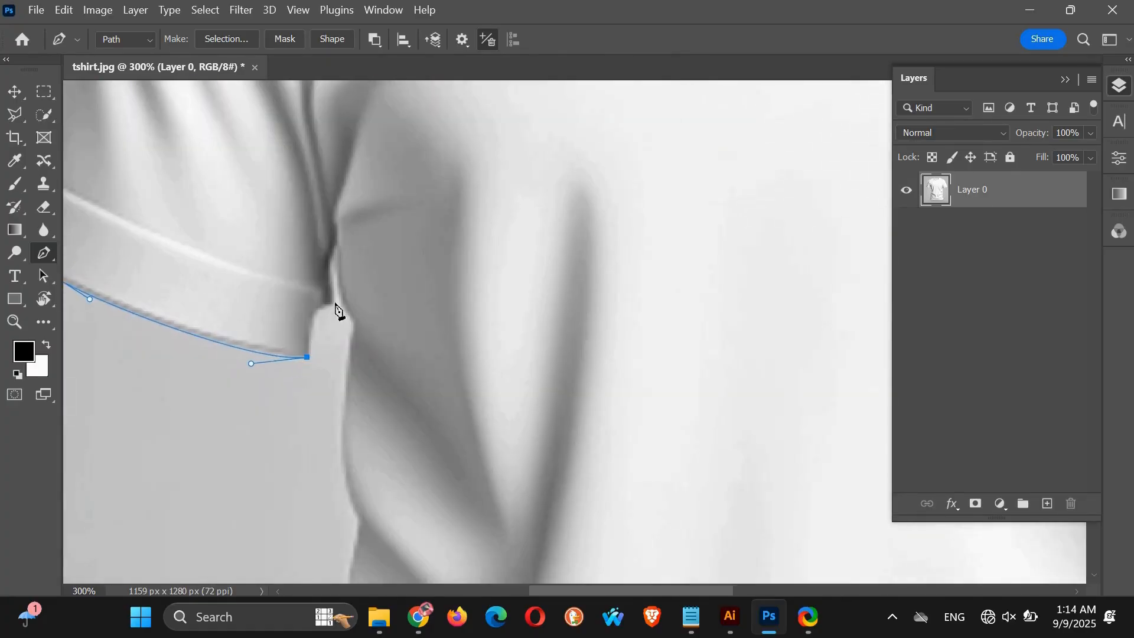
Step: Trace around the left armpit notch and down the folds of the shirt's upper left side
left_click(335, 303, "alt")
left_click_drag(357, 325, 401, 428)
scroll(361, 414, "down", 3)
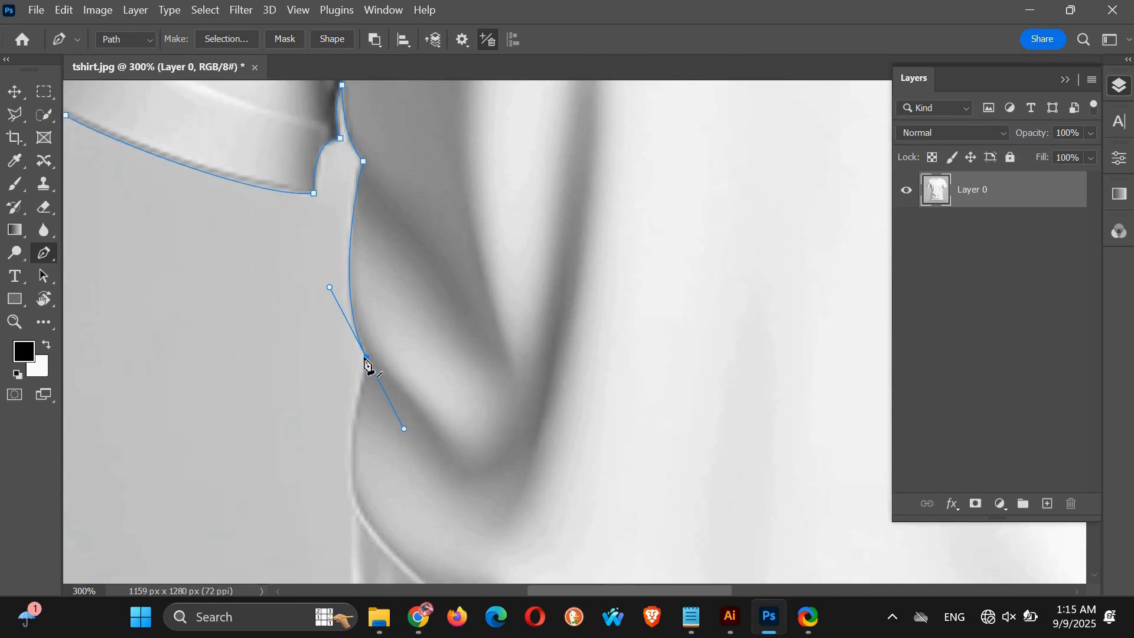
left_click(366, 355, "alt")
scroll(379, 331, "down", 3)
left_click_drag(371, 309, 389, 361)
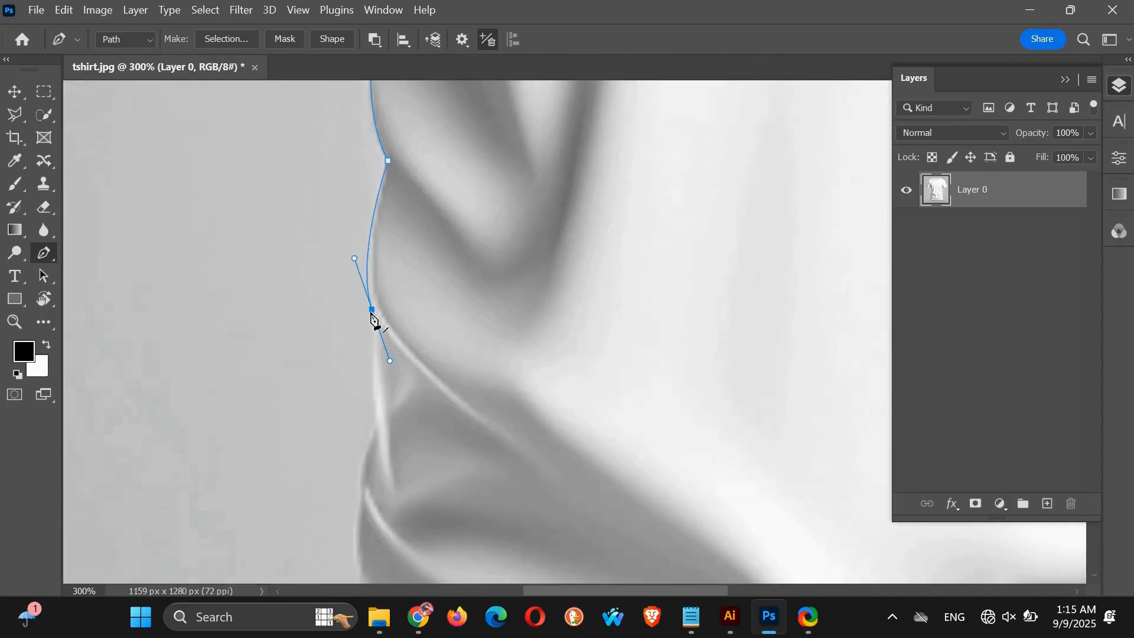
Step: Trace the lower left side of the T-shirt through its folds to the bottom hem's left corner
left_click_drag(383, 431, 385, 299)
left_click_drag(385, 293, 387, 300)
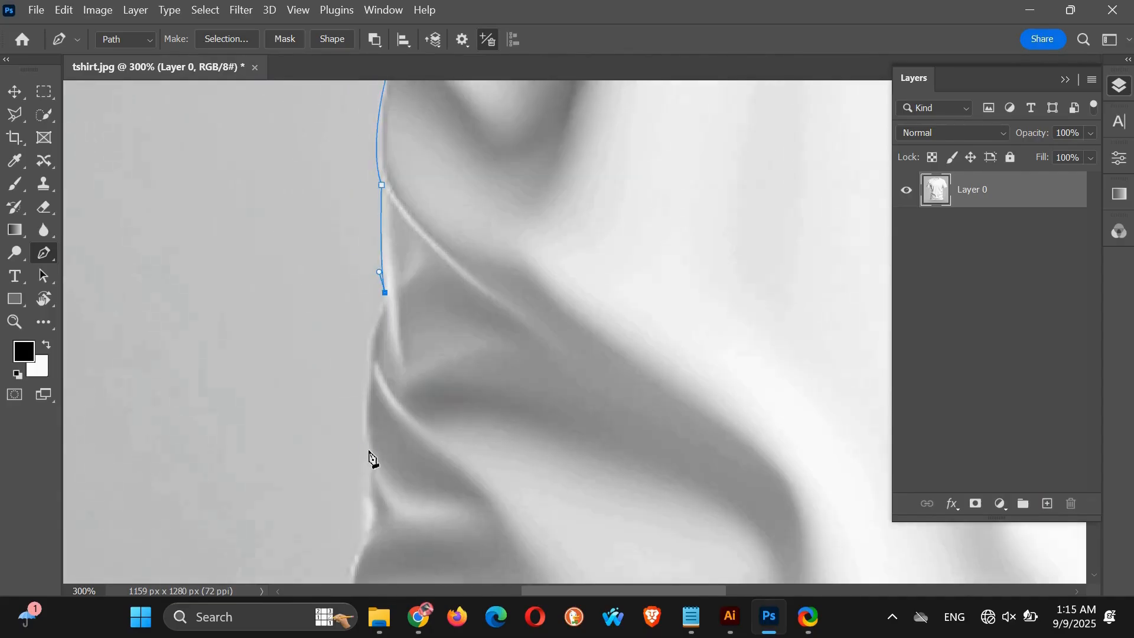
left_click_drag(370, 449, 476, 304)
scroll(395, 503, "down", 3)
left_click(397, 368)
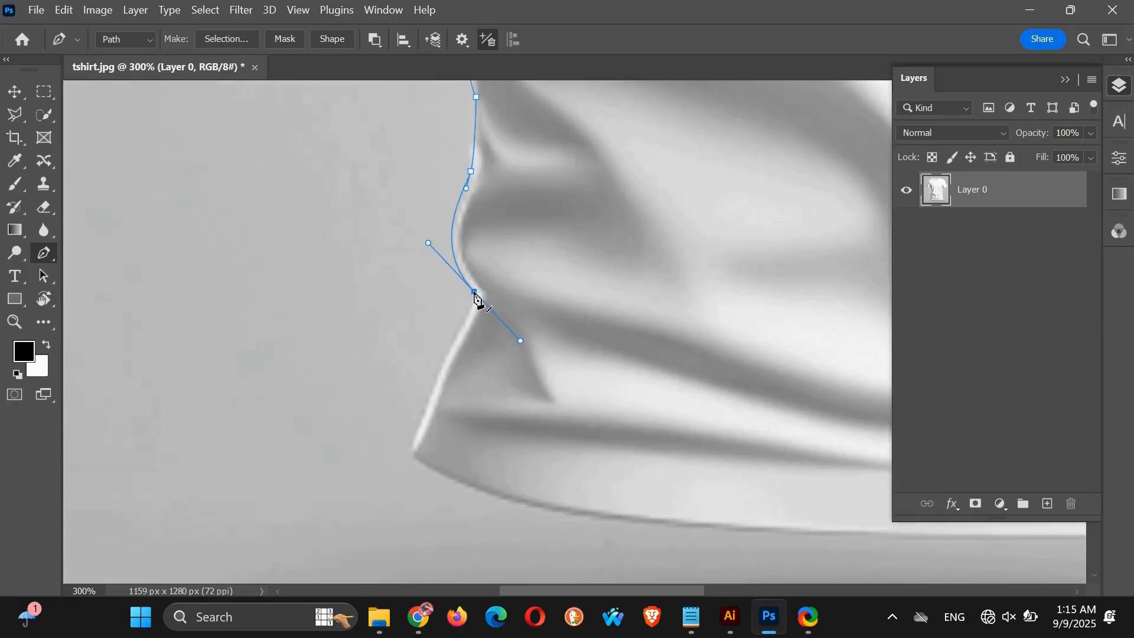
left_click(412, 451)
Step: Trace the curved bottom hem of the T-shirt from its left corner to its right corner
scroll(417, 355, "down", 3)
scroll(418, 355, "right", 3)
left_click_drag(501, 387, 404, 383)
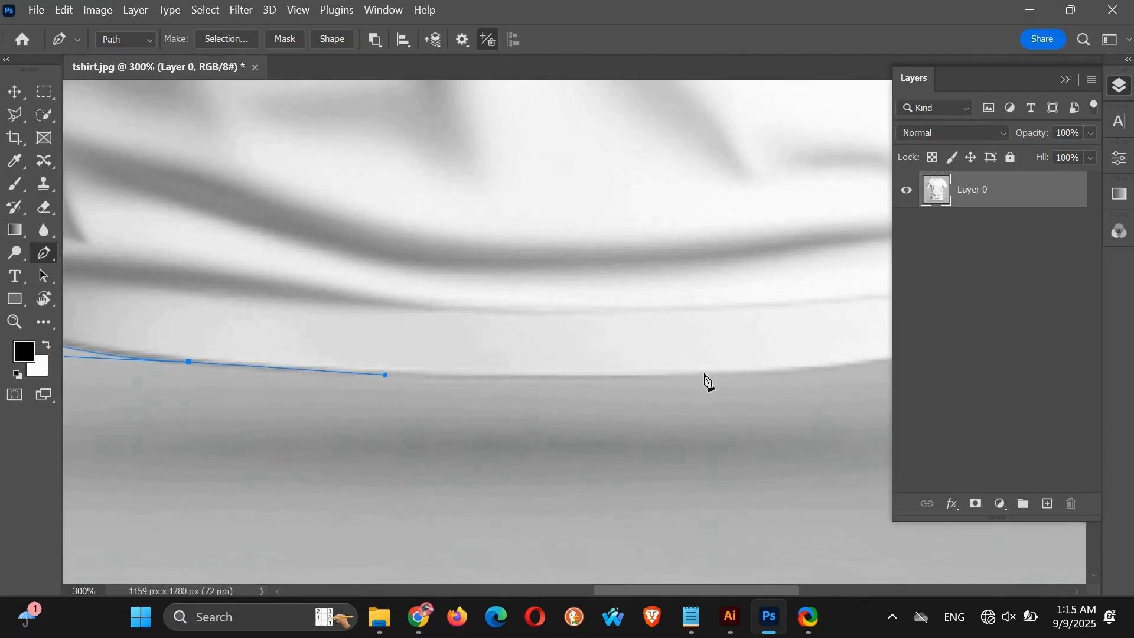
left_click_drag(705, 373, 340, 309)
left_click_drag(297, 305, 297, 315)
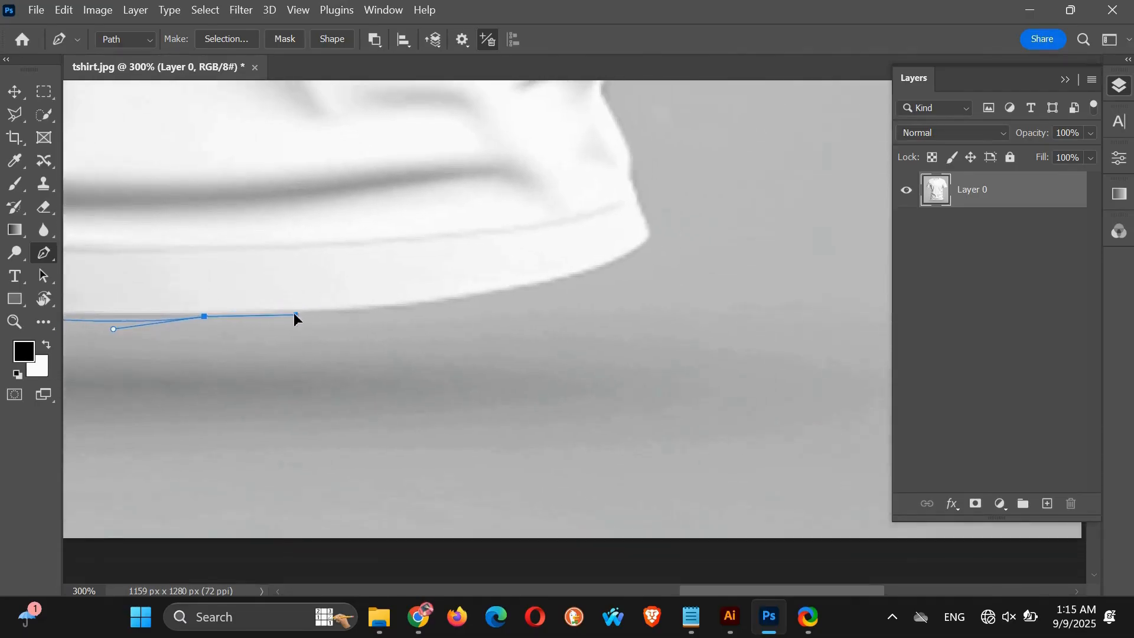
left_click_drag(650, 236, 710, 166)
Step: Trace the lower right side upward from the hem corner, following the first folds of the fabric
left_click_drag(631, 179, 615, 339)
left_click(626, 442)
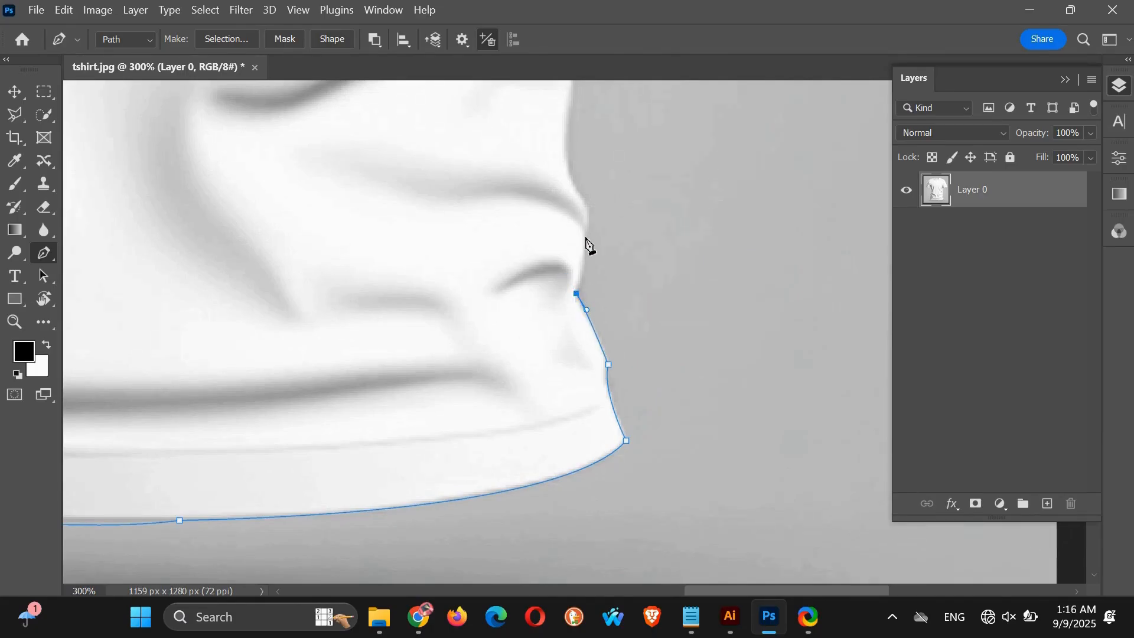
left_click_drag(568, 164, 588, 233)
key("ctrl+z")
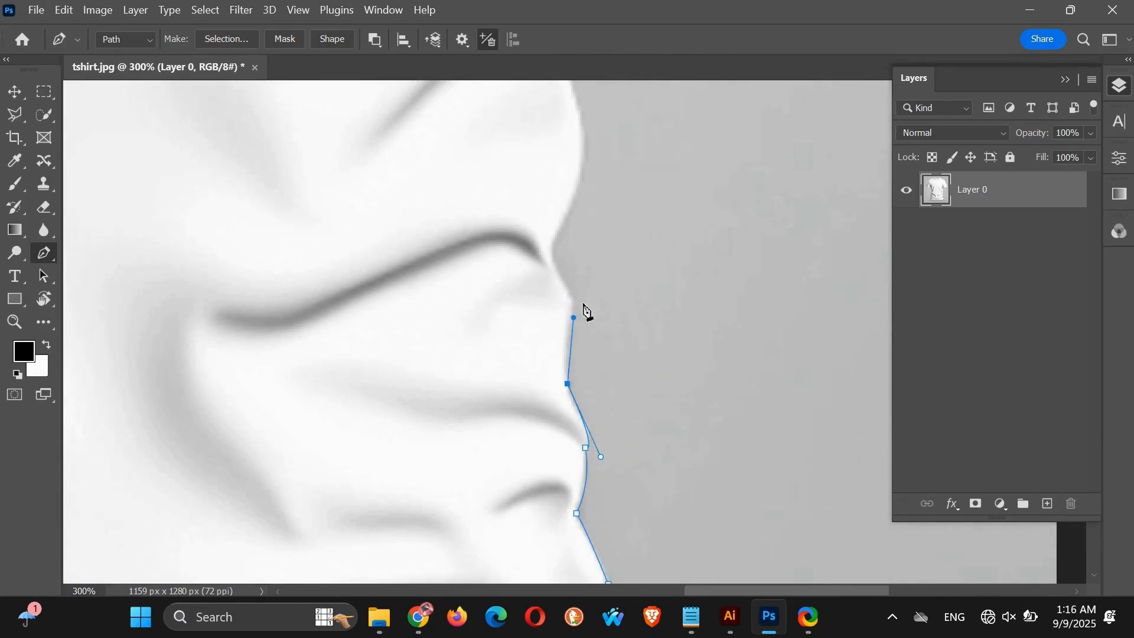
left_click_drag(570, 384, 521, 203)
key("ctrl+z")
left_click(571, 316, "alt")
left_click_drag(568, 213, 544, 389)
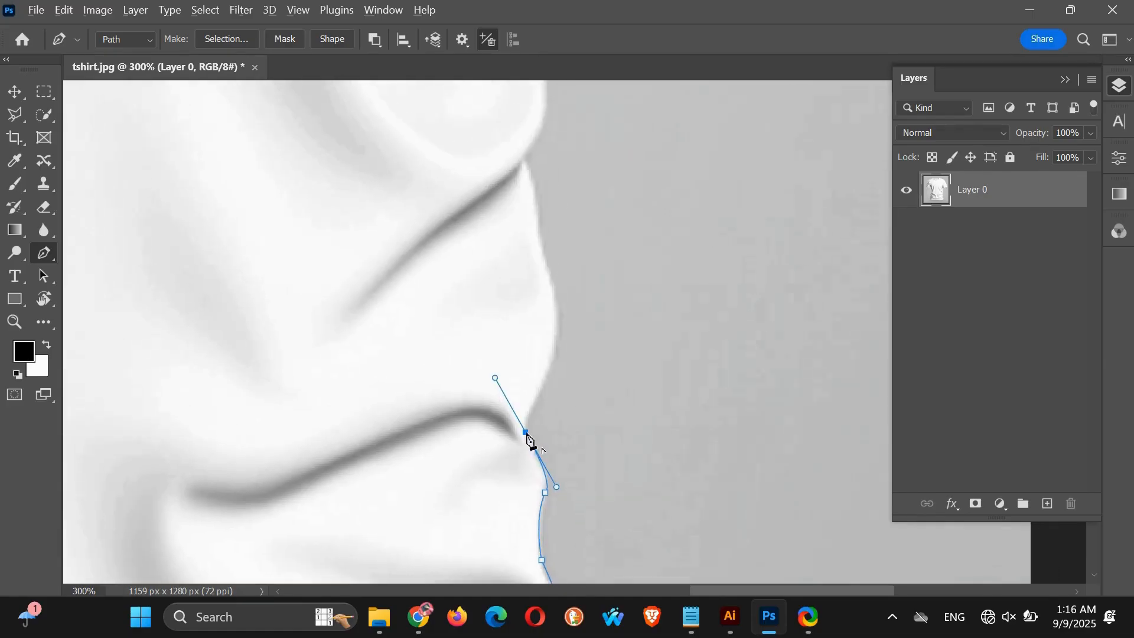
Step: Continue the path up the middle of the right side, placing curved and corner anchors along the fold outlines
left_click(526, 432, "alt")
left_click(555, 344)
left_click_drag(556, 345, 574, 279)
left_click(556, 343, "alt")
scroll(558, 384, "up", 3)
left_click_drag(544, 385, 527, 292)
left_click(545, 385, "alt")
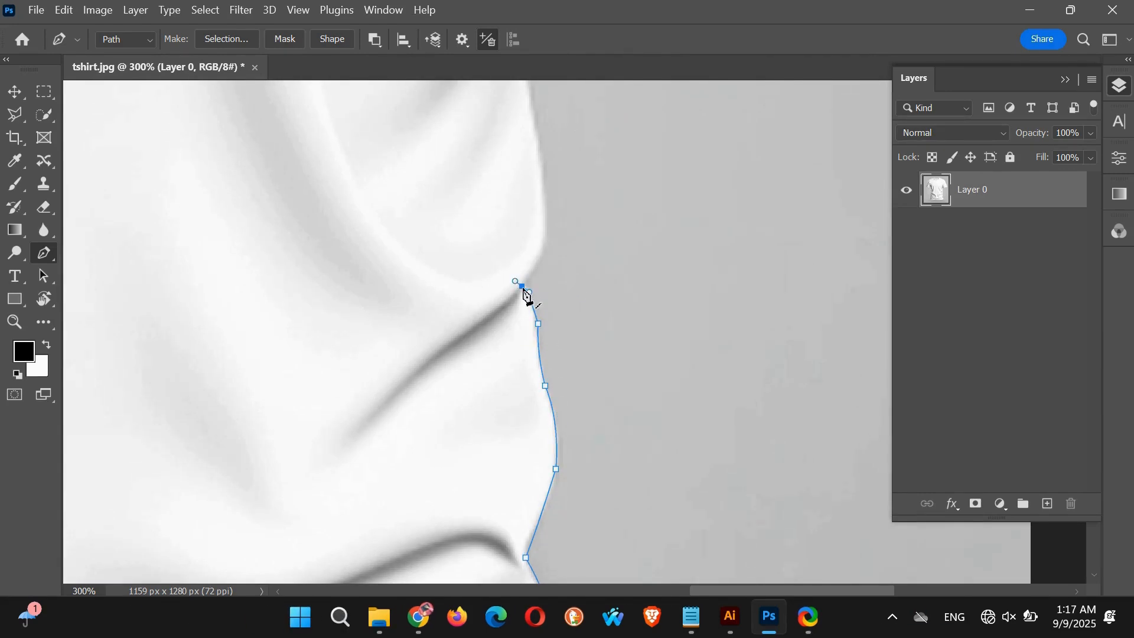
Step: Finish the path along the upper right side and the right sleeve's hem, and convert it to a selection
left_click_drag(545, 207, 530, 93)
scroll(532, 195, "up", 5)
left_click(517, 245)
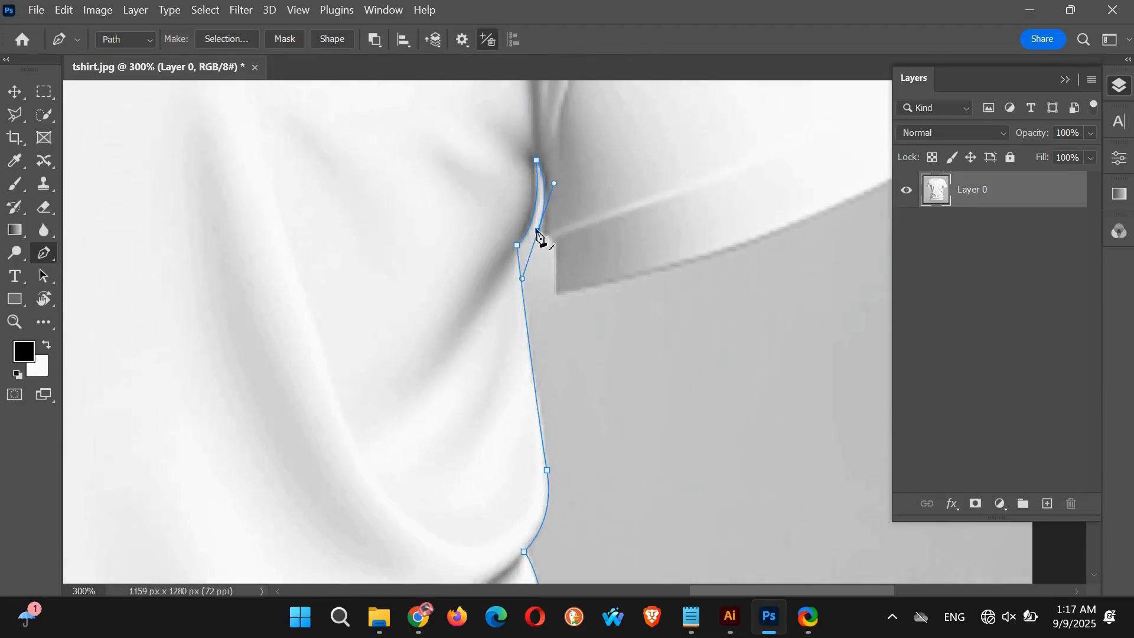
left_click_drag(790, 241, 484, 372)
left_click_drag(616, 294, 704, 211)
key("ctrl+0")
key("ctrl+Return")
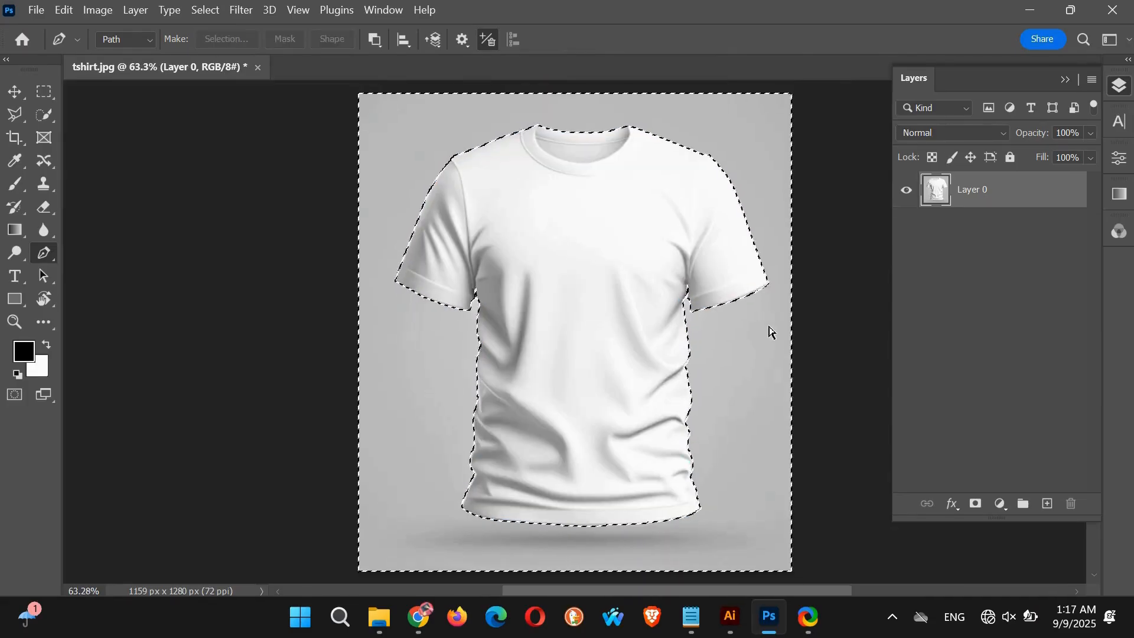
Step: Copy the T-shirt cutout onto three new layers above the original image layer
left_click(1048, 505)
key("ctrl+z")
key("ctrl+j")
key("ctrl+j")
key("ctrl+j")
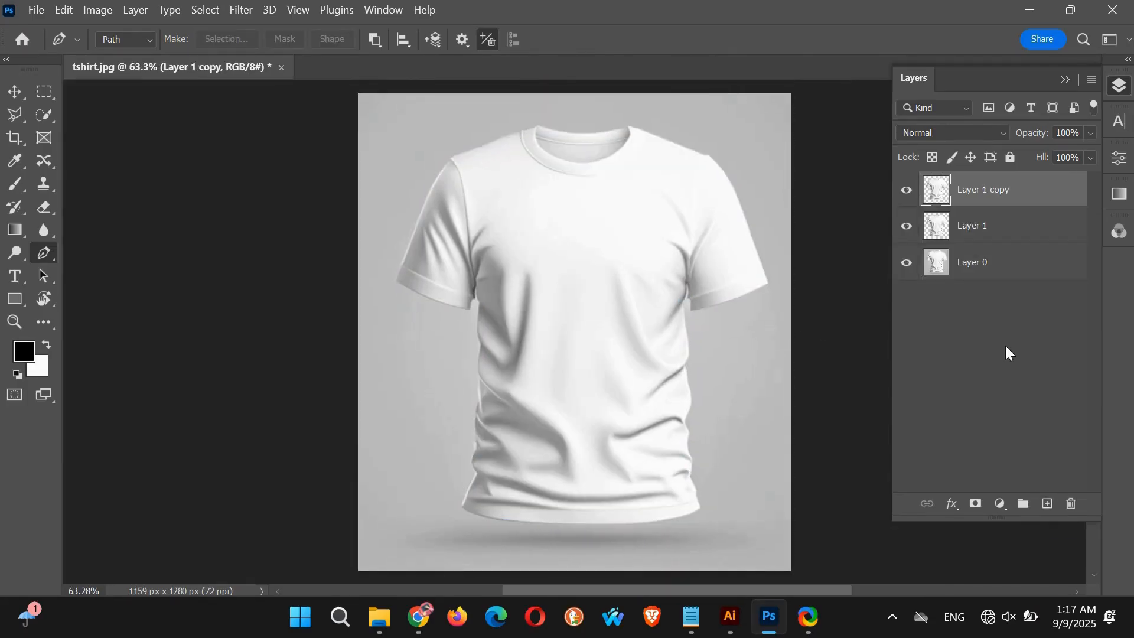
left_click(969, 263)
left_click(975, 226)
left_click(983, 300)
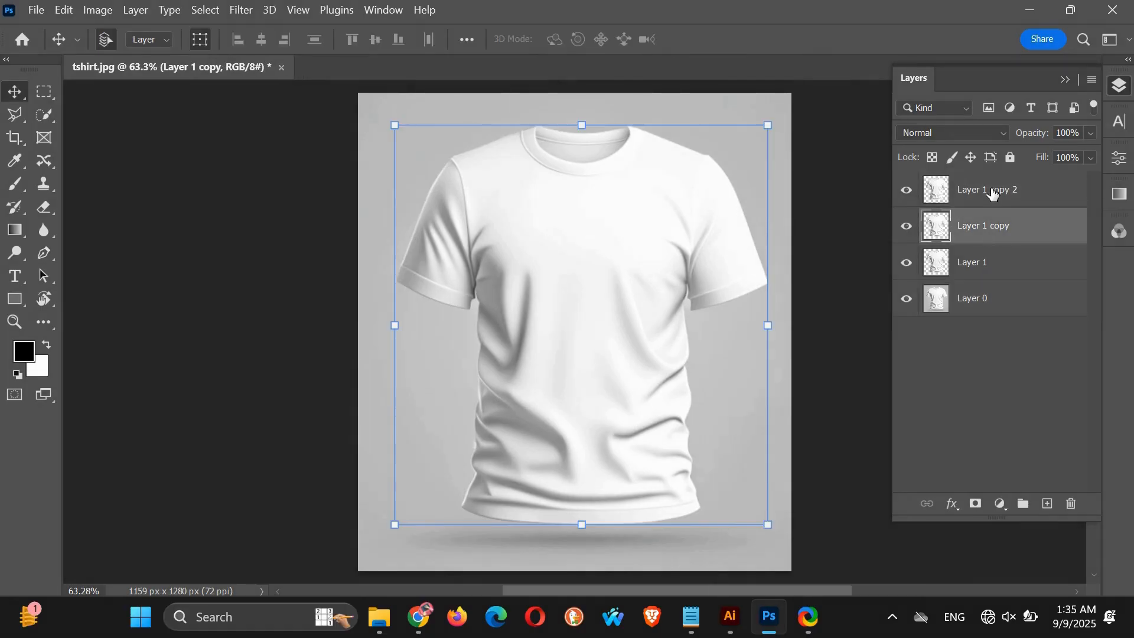
Step: Lower the brightness of Layer 1 copy 2 to its minimum with a Brightness/Contrast adjustment
left_click(962, 189)
left_click(112, 10)
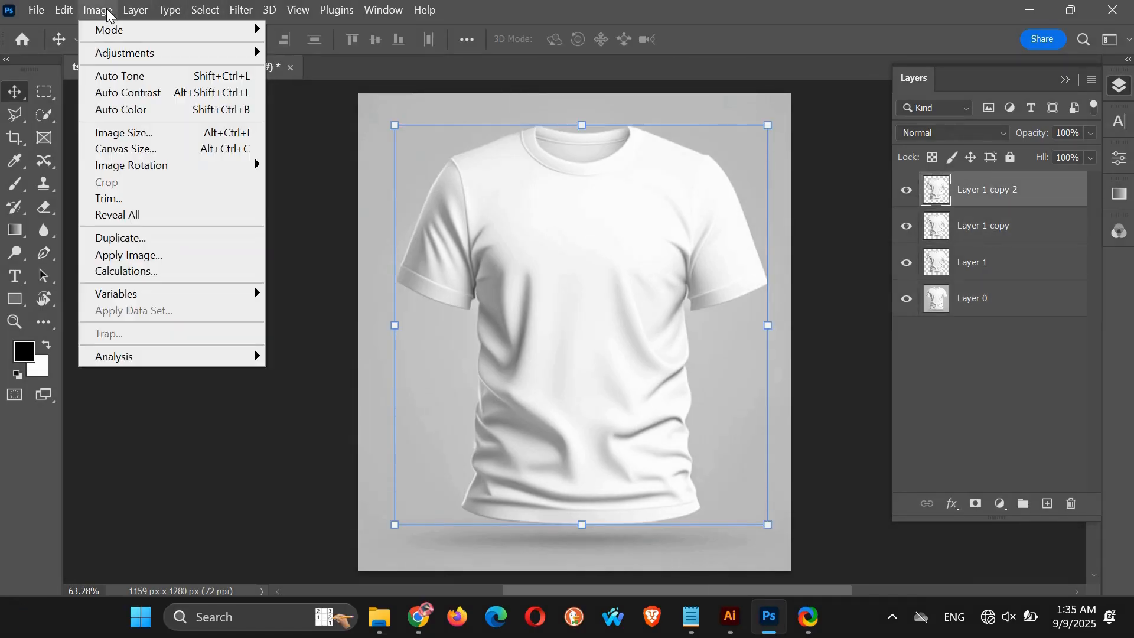
mouse_move(118, 51)
left_click(352, 51)
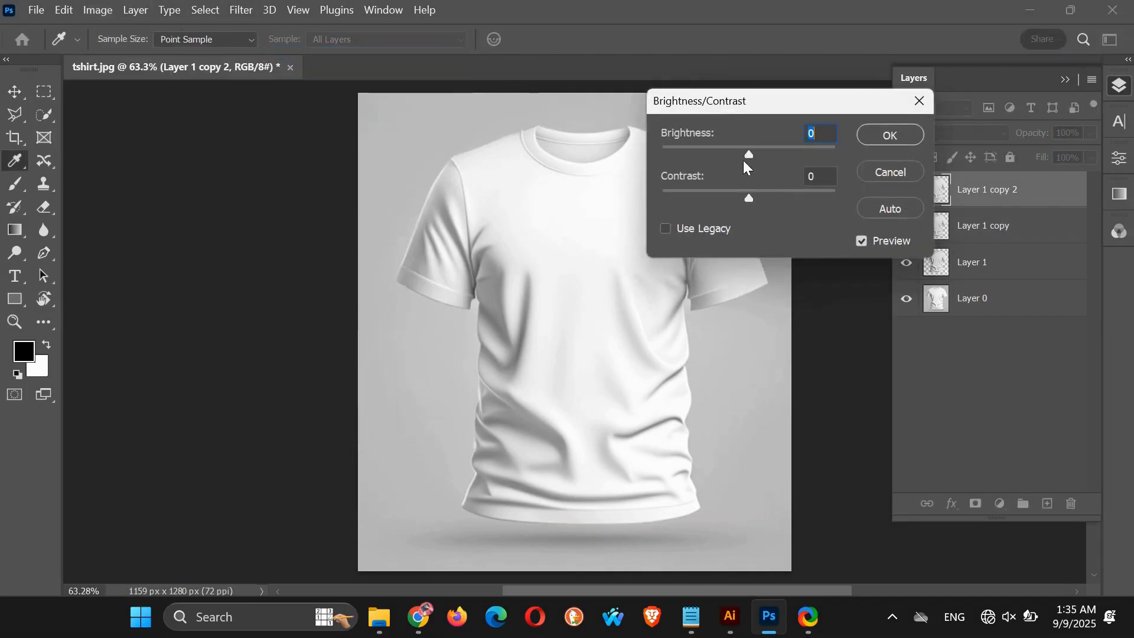
left_click_drag(746, 158, 654, 159)
left_click_drag(798, 102, 931, 106)
left_click(1011, 134)
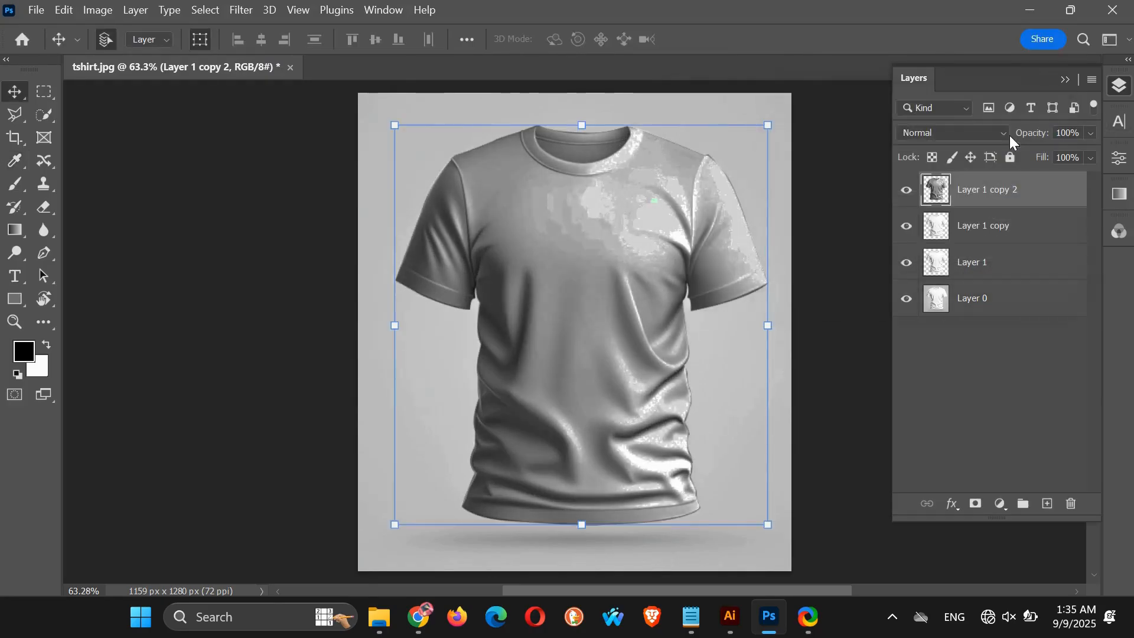
Step: Darken Layer 1 copy 2 with Curves, setting the black point to input 125, output 0 and the white point to input 234, output 29
left_click(98, 10)
mouse_move(171, 52)
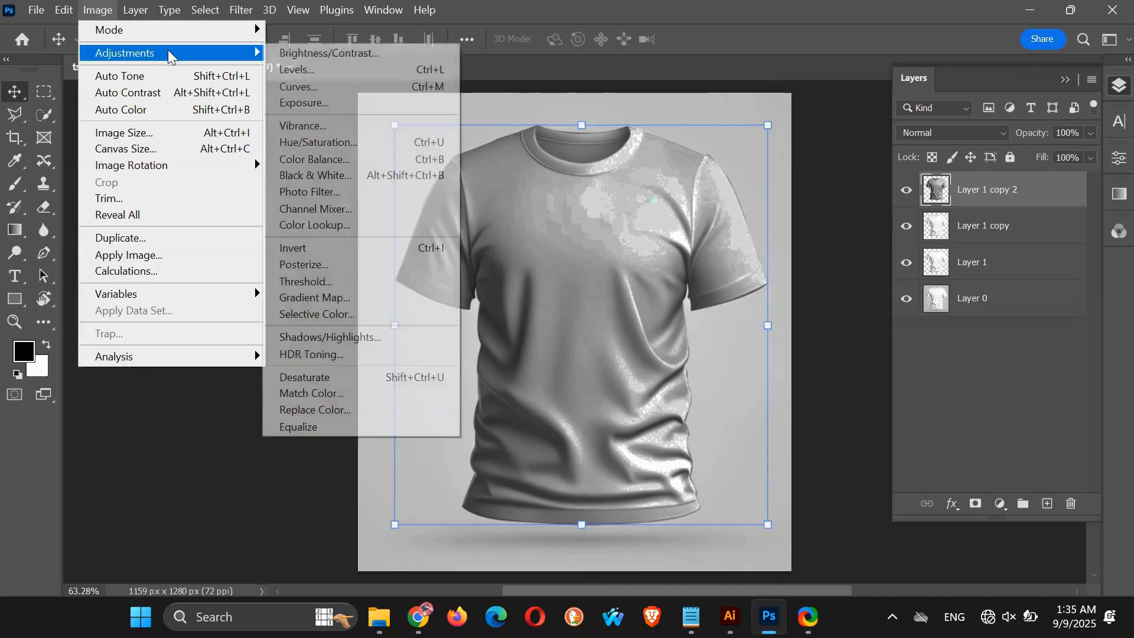
left_click(343, 86)
left_click_drag(584, 83, 871, 32)
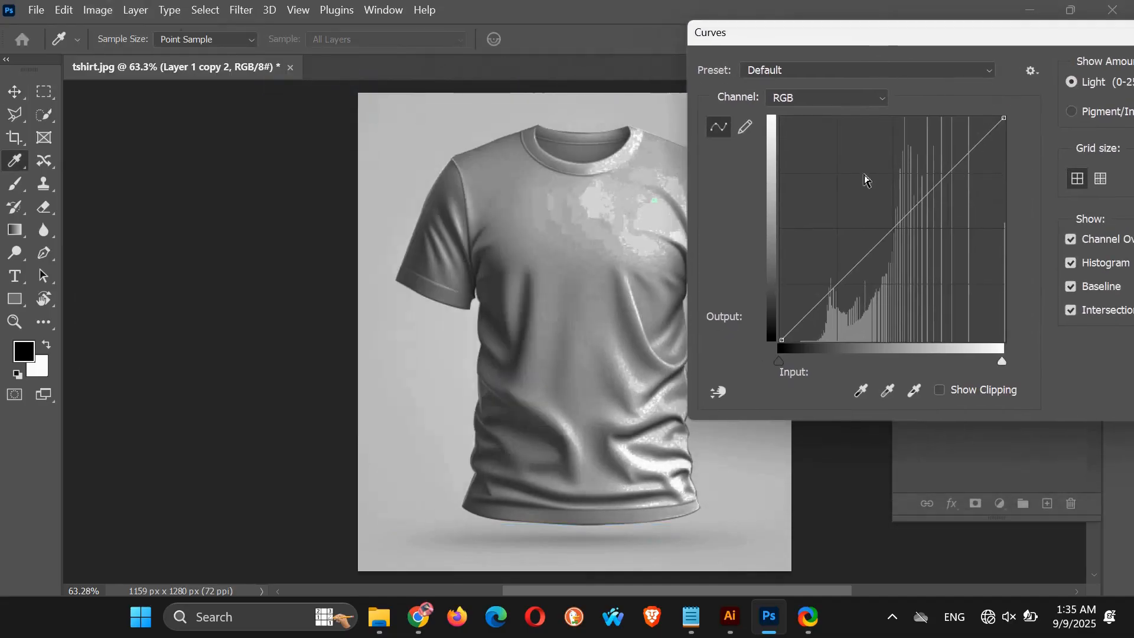
mouse_move(783, 335)
left_mouse_down()
mouse_move(1069, 324)
mouse_move(857, 339)
mouse_move(890, 364)
left_mouse_up()
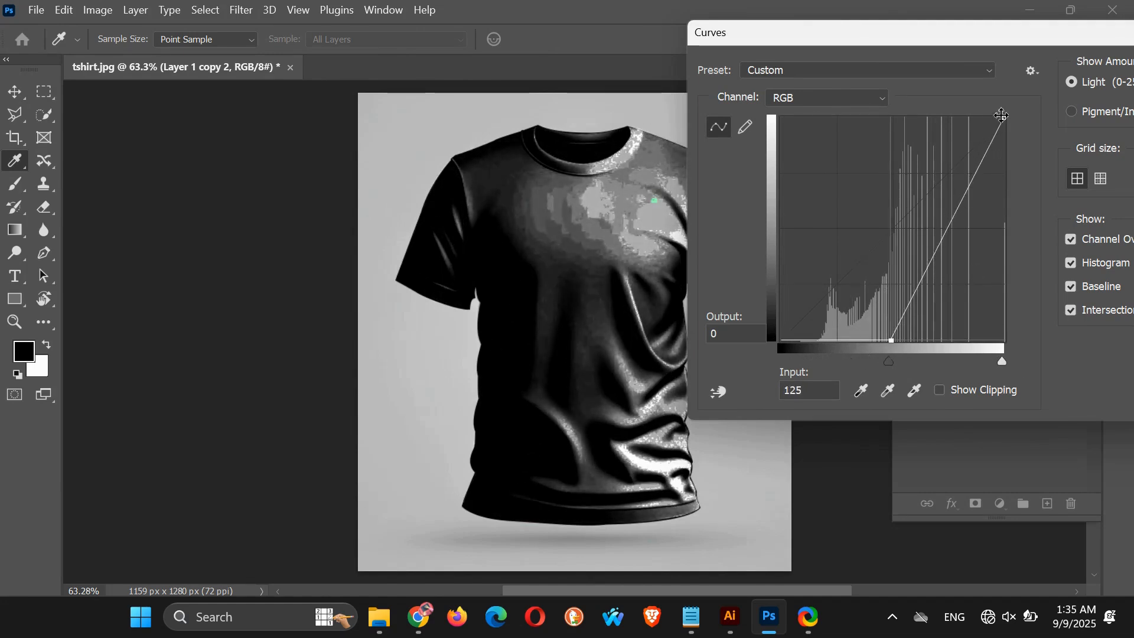
left_click_drag(1004, 119, 985, 316)
left_click_drag(821, 39, 324, 75)
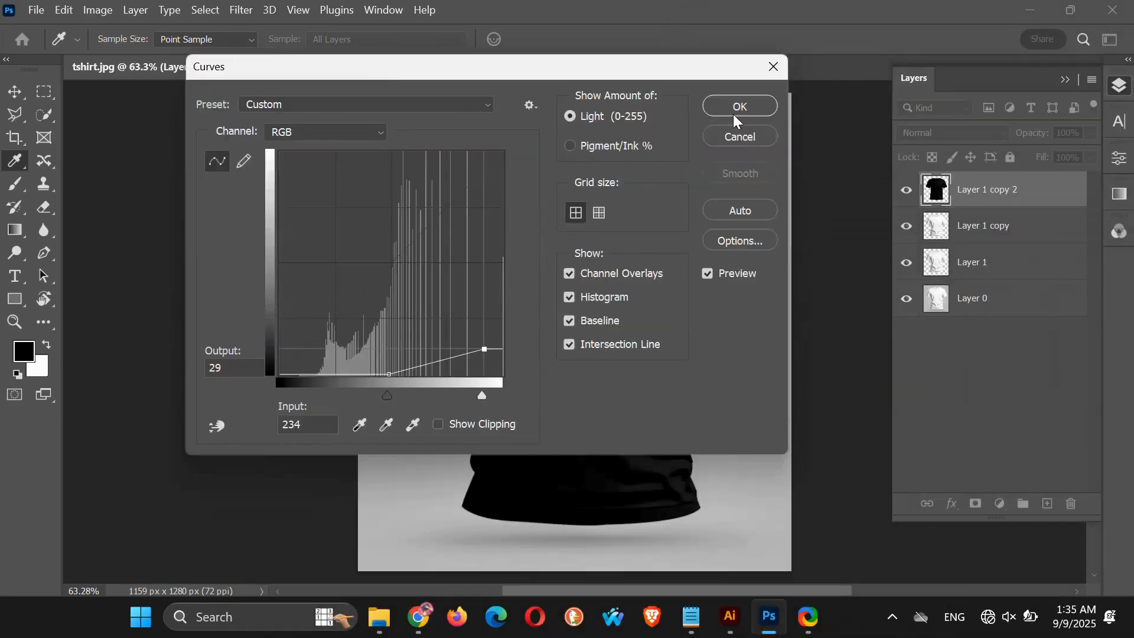
left_click(735, 112)
Step: Set the blend mode of Layer 1 copy 2 to Screen and of Layer 1 copy to Multiply
key("v")
left_click(945, 133)
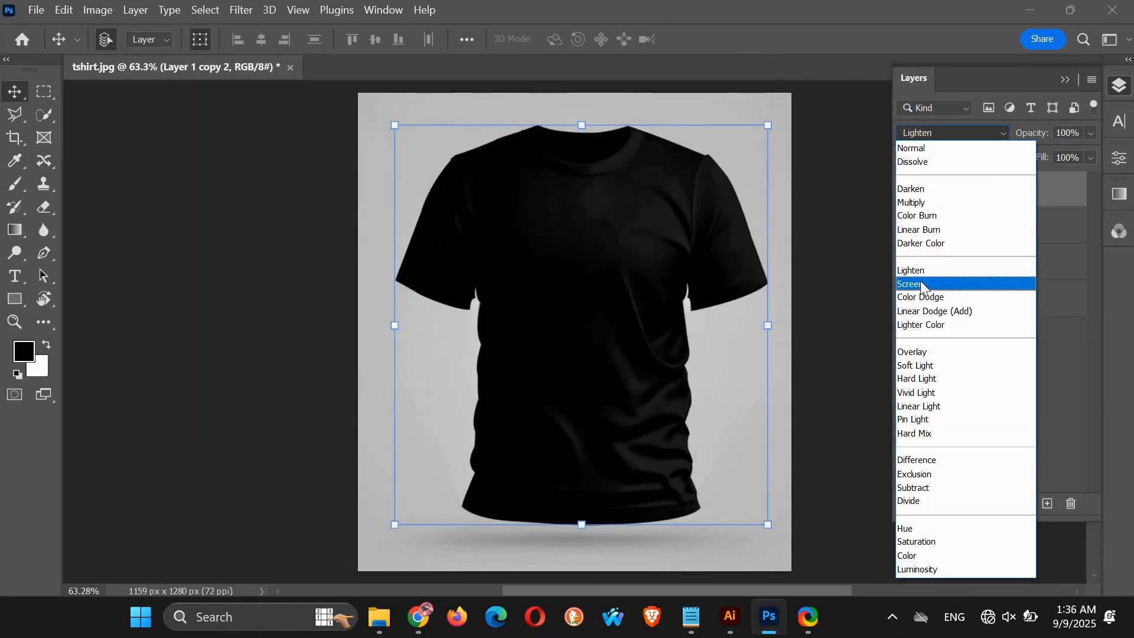
left_click(920, 281)
left_click(981, 225)
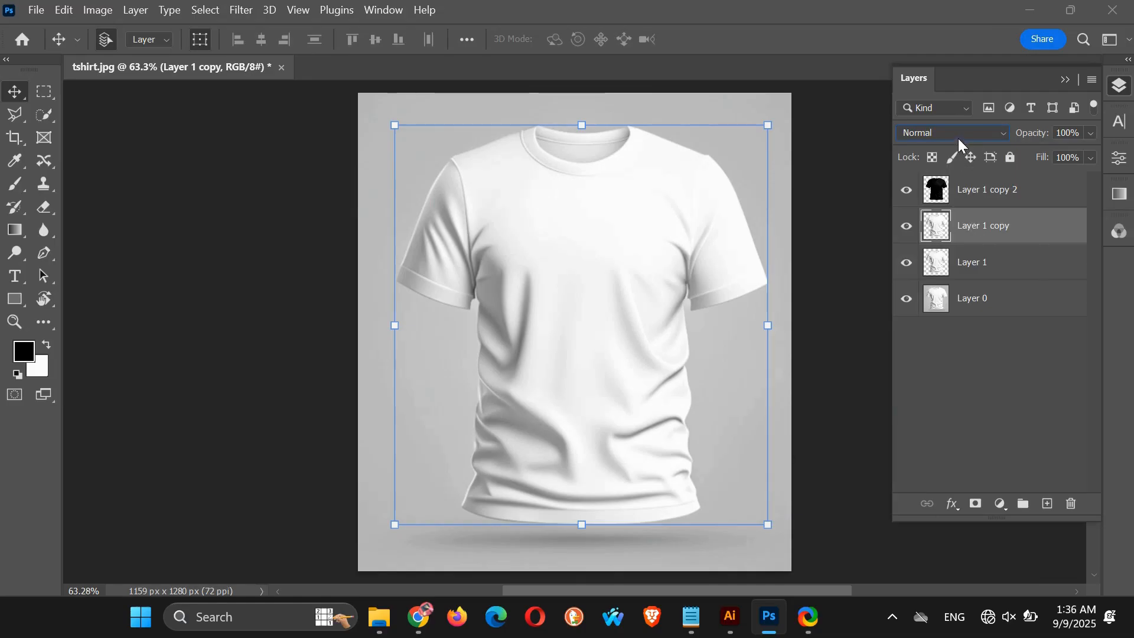
left_click(954, 133)
left_click(921, 204)
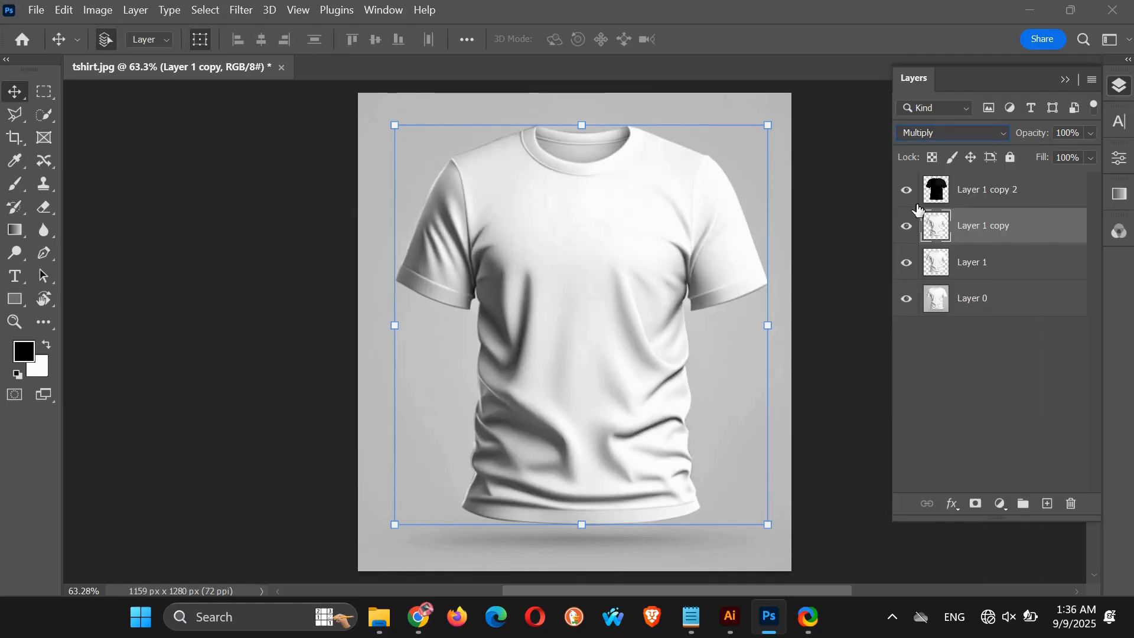
Step: Group Layer 1 copy and Layer 1 copy 2 together, keeping the default group name
left_click(1002, 186, "shift")
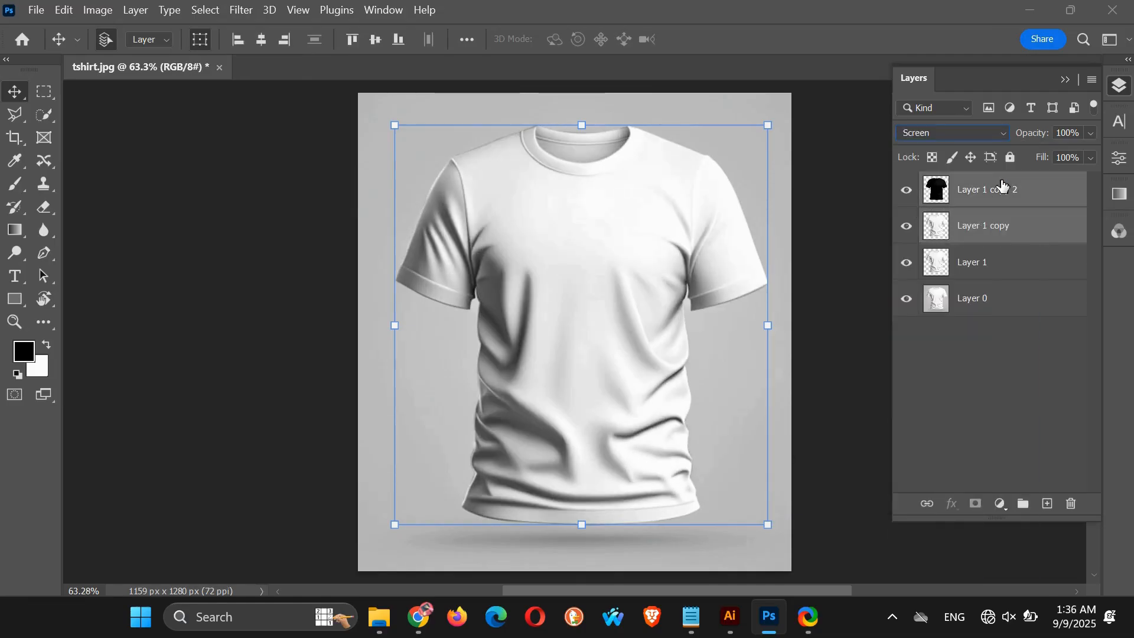
right_click(982, 209)
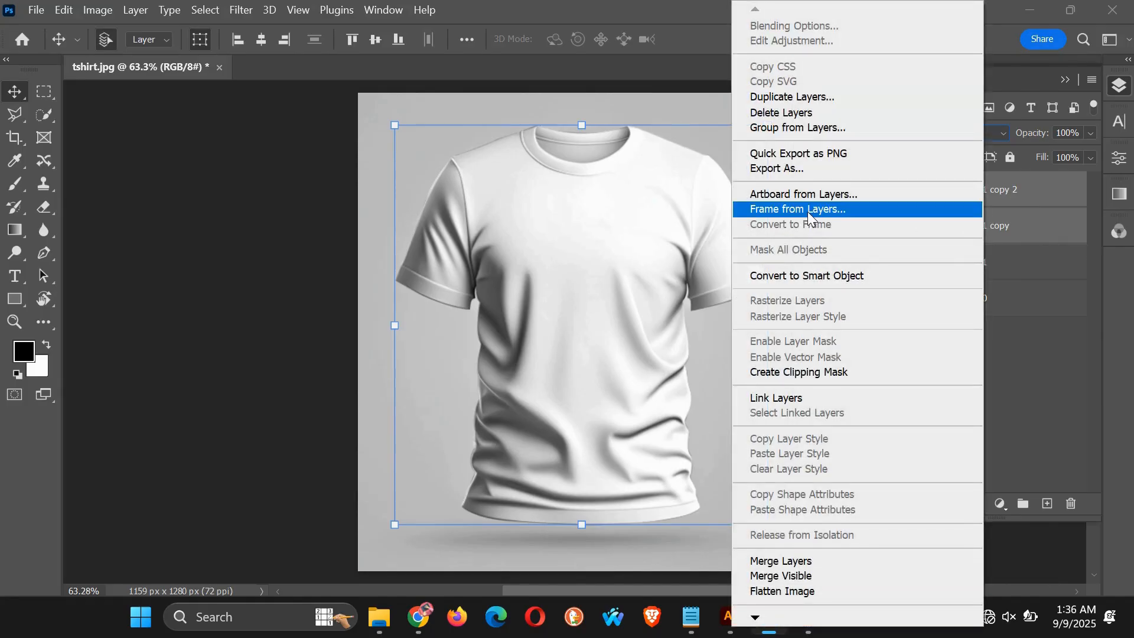
left_click(790, 127)
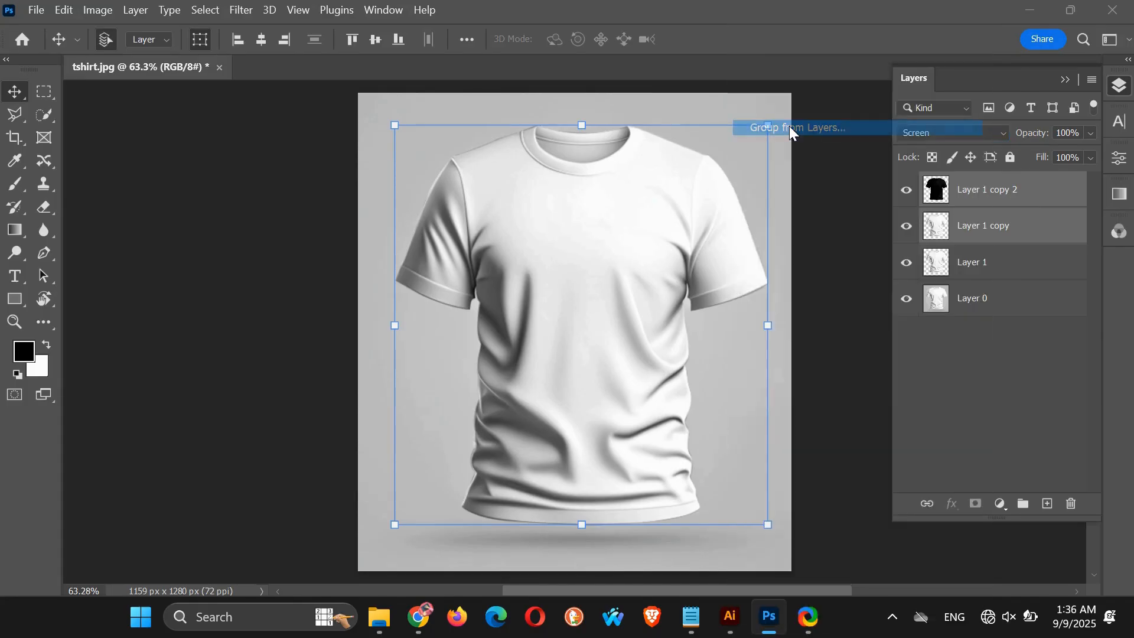
left_click(703, 179)
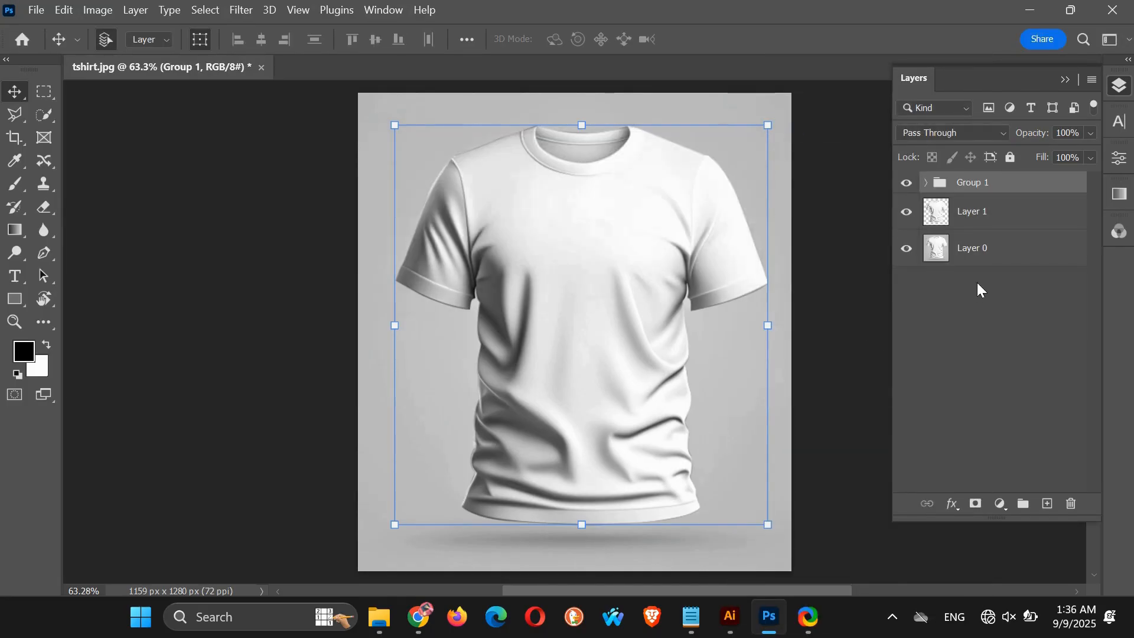
Step: Compare the T-shirt with Group 1 hidden and shown, and select Layer 1 below the group
left_click(904, 187)
left_click(902, 186)
left_click(1026, 221)
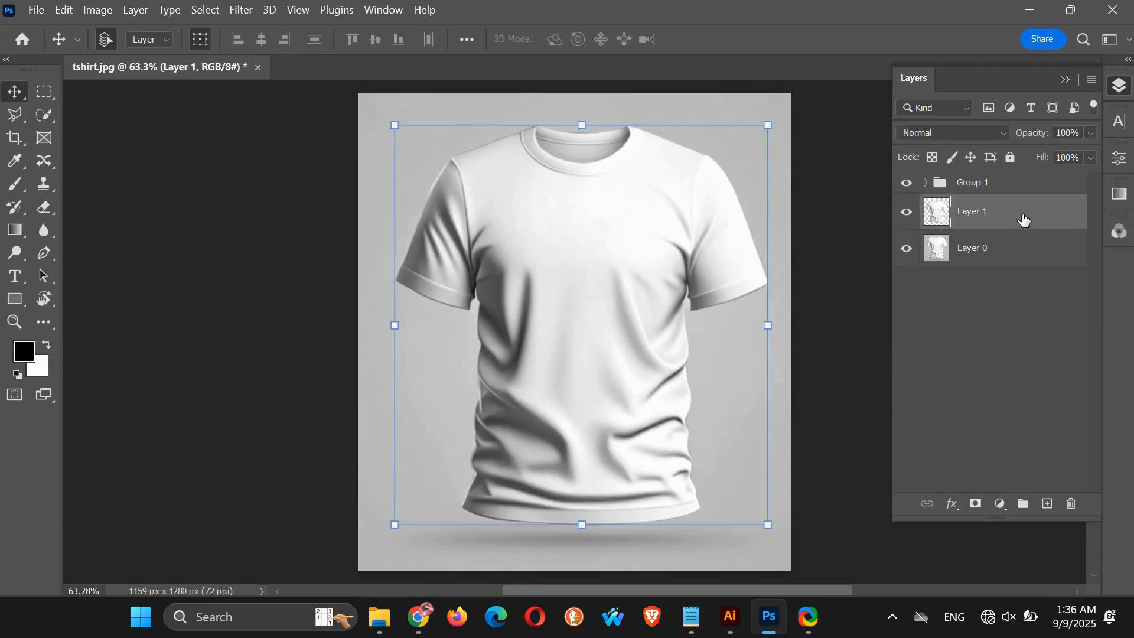
Step: Start a Pen tool path on Layer 1 loosely around the shirt body, from below the right sleeve, under the hem and up the left side
key("p")
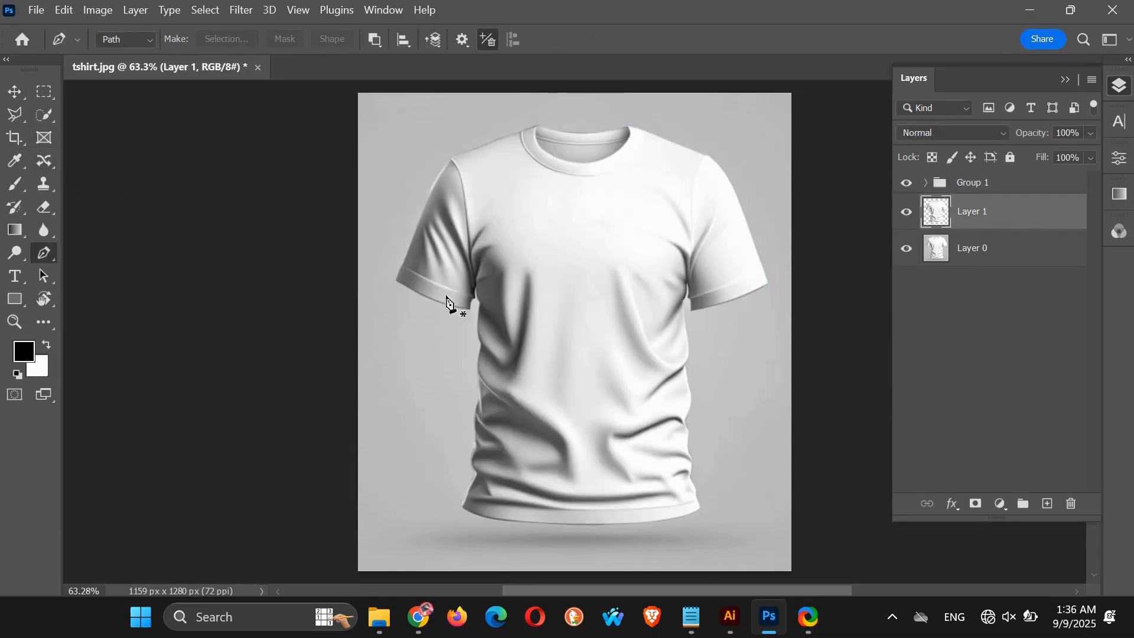
left_click(697, 315)
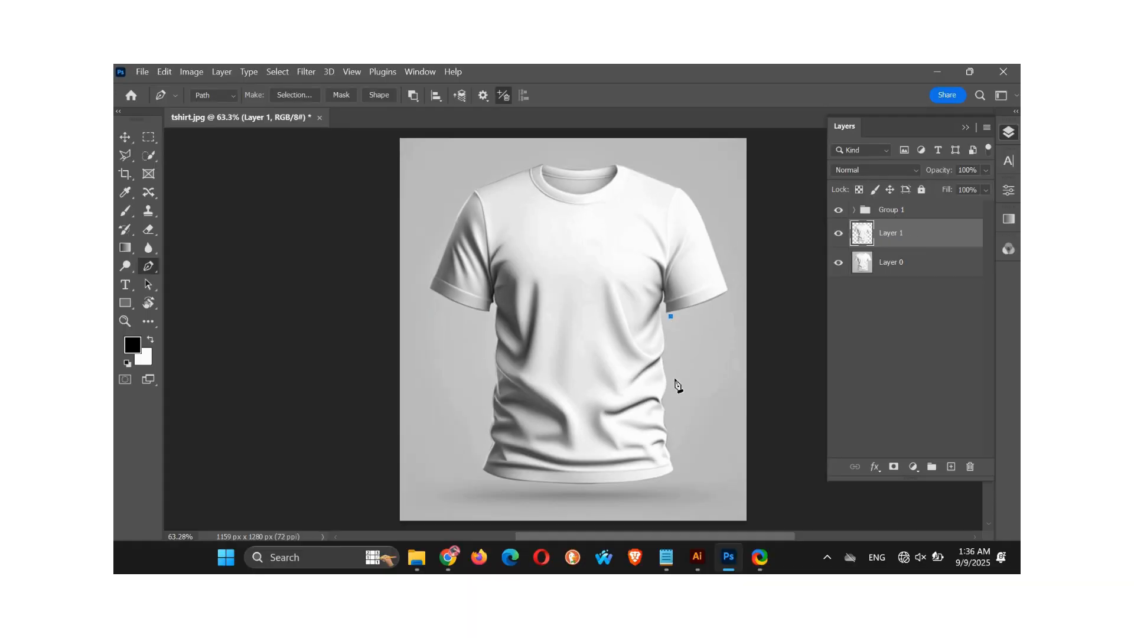
left_click(683, 485)
left_click(585, 494)
left_click(513, 495)
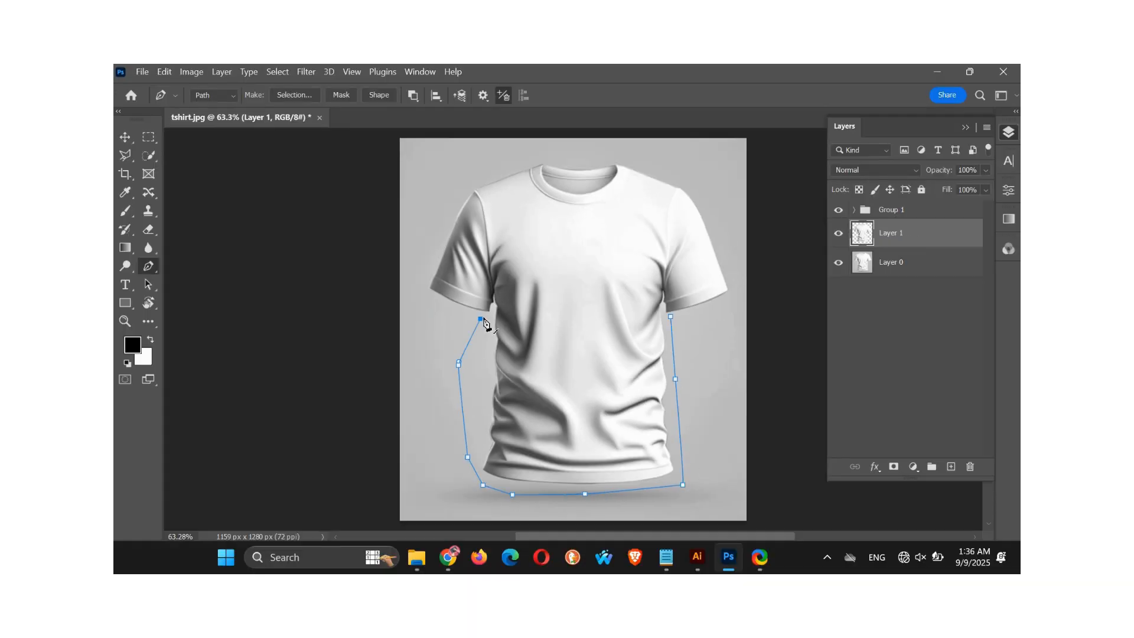
Step: Continue the path from the left armpit, tracing the left sleeve seam closely up towards the shoulder
key("ctrl+plus")
key("ctrl+plus")
key("ctrl+plus")
left_click_drag(338, 269, 377, 356)
left_click(367, 335)
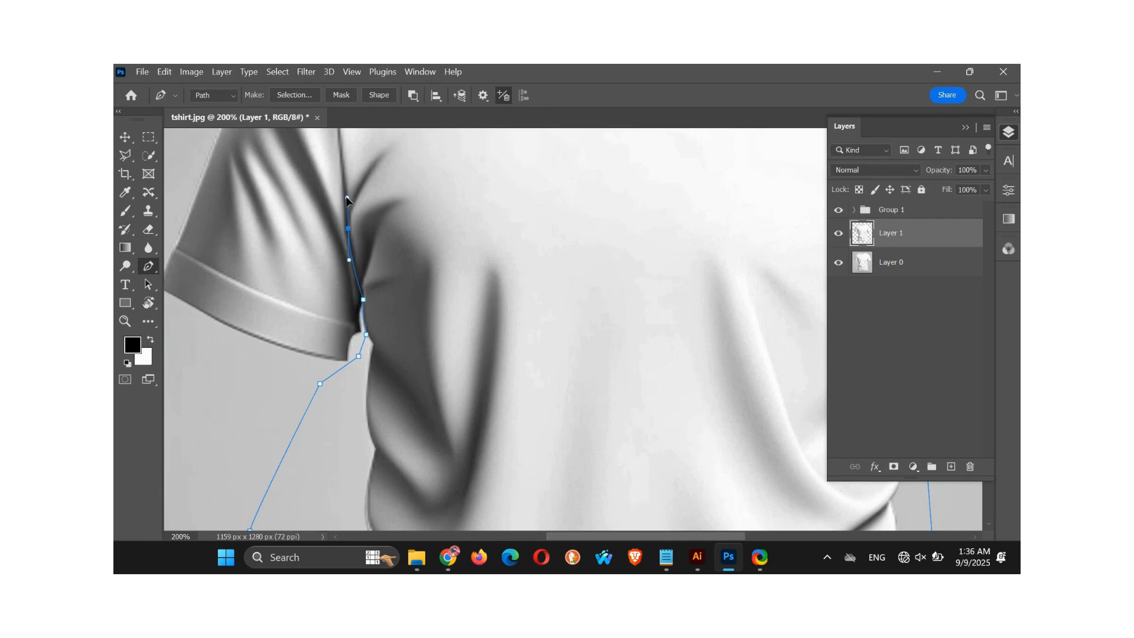
left_click_drag(347, 201, 340, 291)
left_click_drag(324, 193, 342, 341)
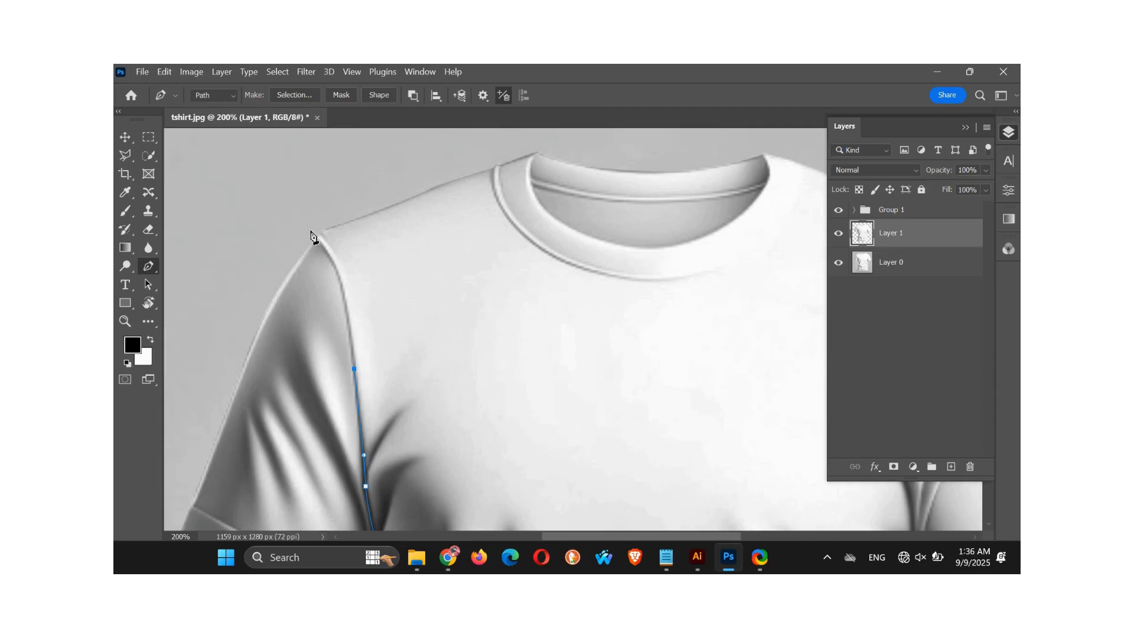
Step: Carry the path outside the shirt above the left shoulder and collar to the top of the right sleeve seam
left_click_drag(305, 227, 259, 196)
left_click(369, 187)
left_click(532, 138)
left_click_drag(485, 181, 253, 233)
left_click(516, 186)
left_click(688, 214)
left_click(739, 269)
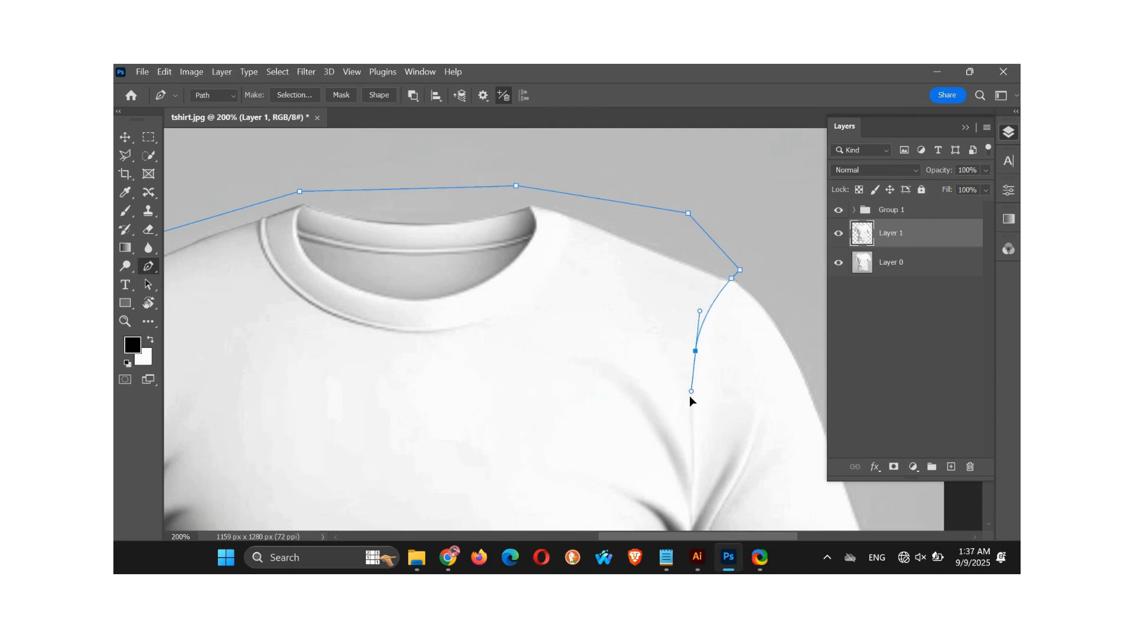
Step: Trace the right sleeve seam down to the armpit and close the path around the shirt body
left_click_drag(691, 414, 692, 405)
left_click_drag(693, 461, 693, 241)
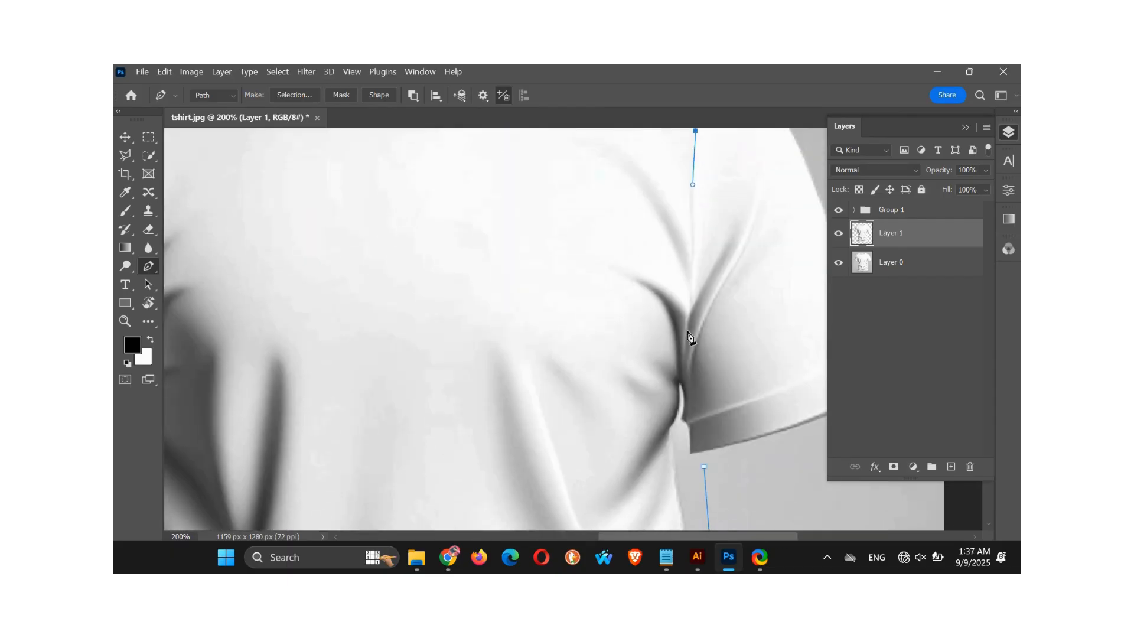
left_click_drag(686, 332, 682, 368)
left_click(677, 435)
key("ctrl+minus")
key("ctrl+minus")
scroll(641, 401, "up", 1)
scroll(641, 401, "down", 5)
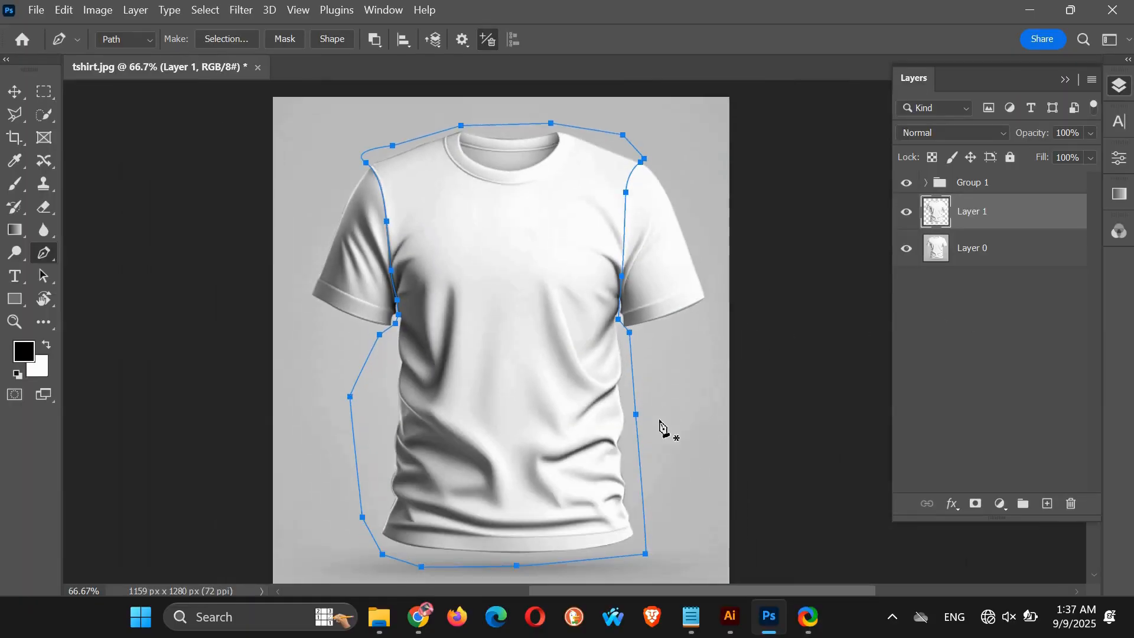
Step: Convert the path to a selection and subtract the background with Quick Selection so only the shirt body is selected
key("ctrl+Return")
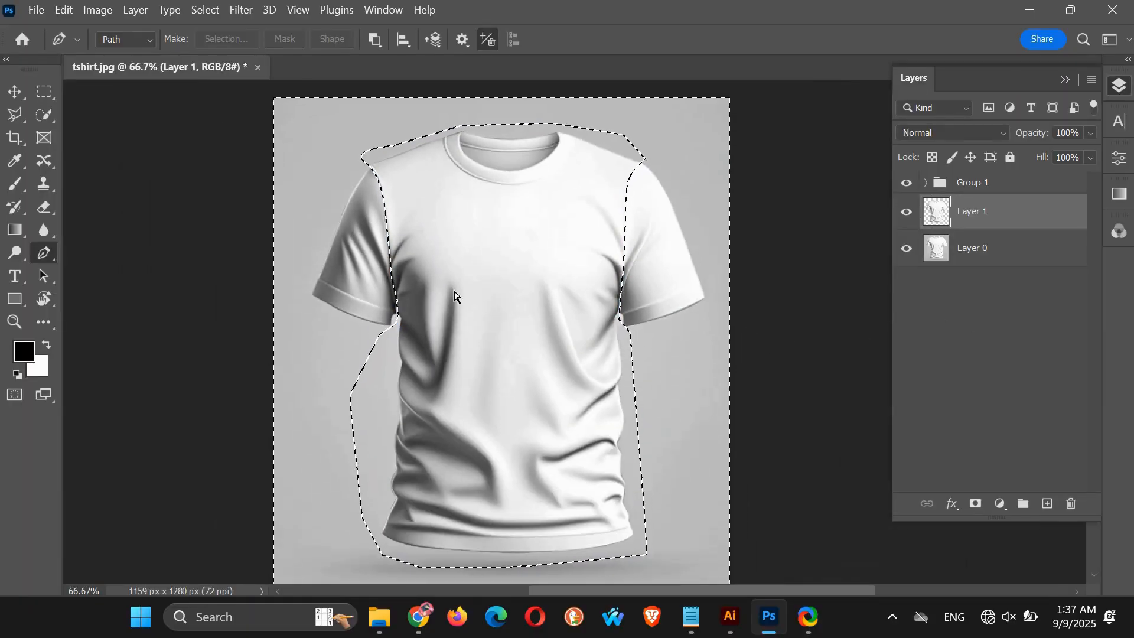
left_click(45, 117)
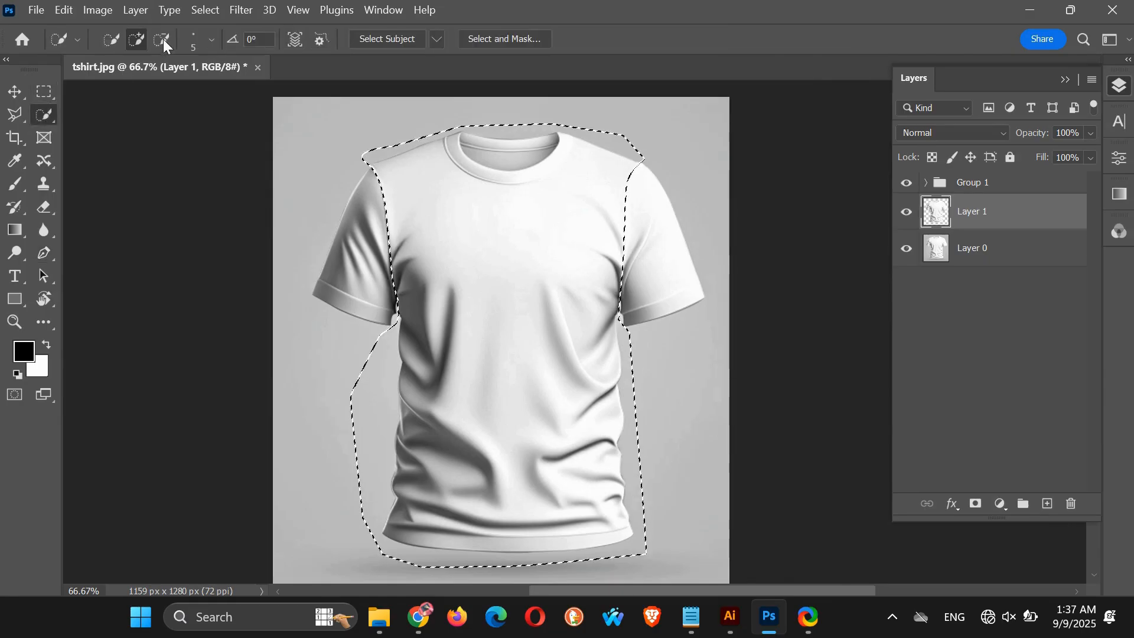
left_click(363, 380, "alt")
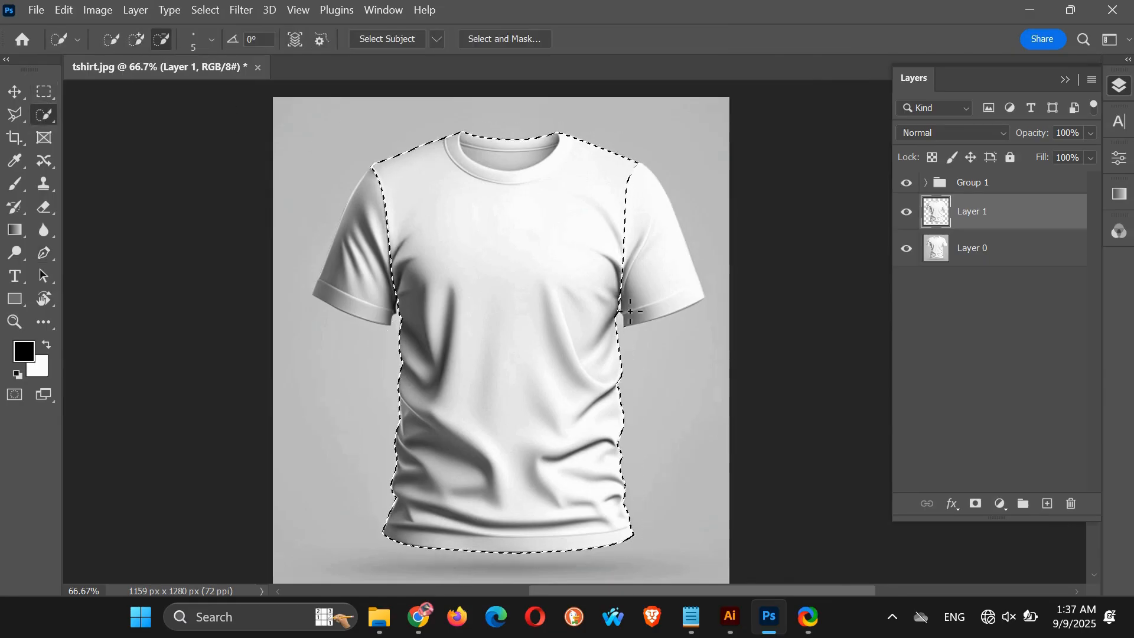
Step: Add a Solid Color fill layer in bright red over the selected shirt body
left_click(1000, 504)
left_click(998, 182)
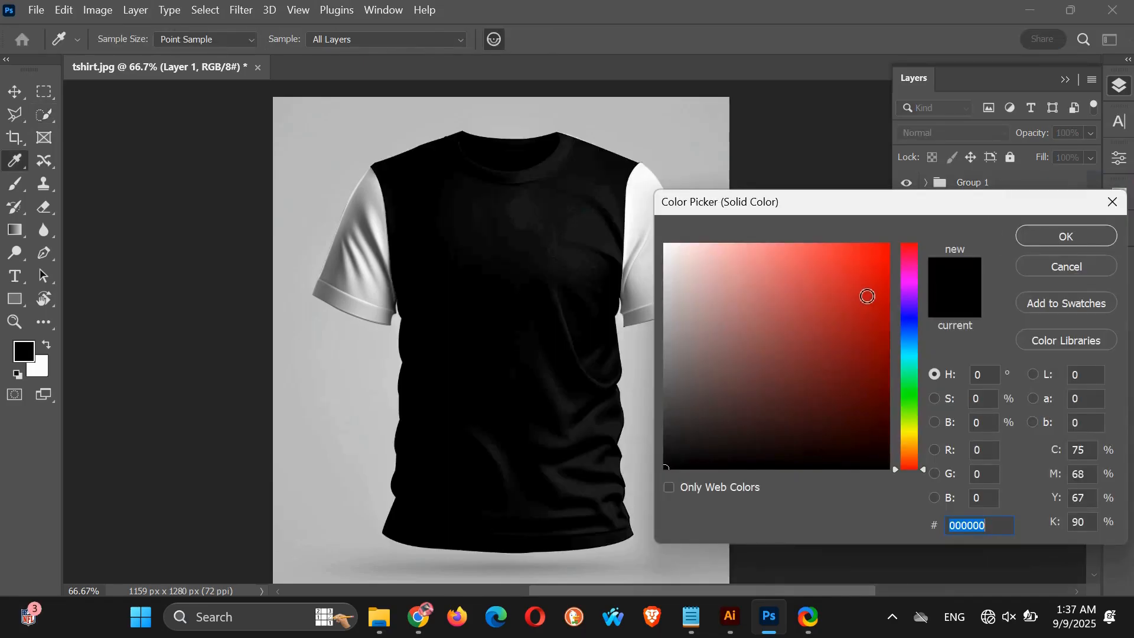
left_click_drag(867, 296, 930, 235)
left_click(1037, 235)
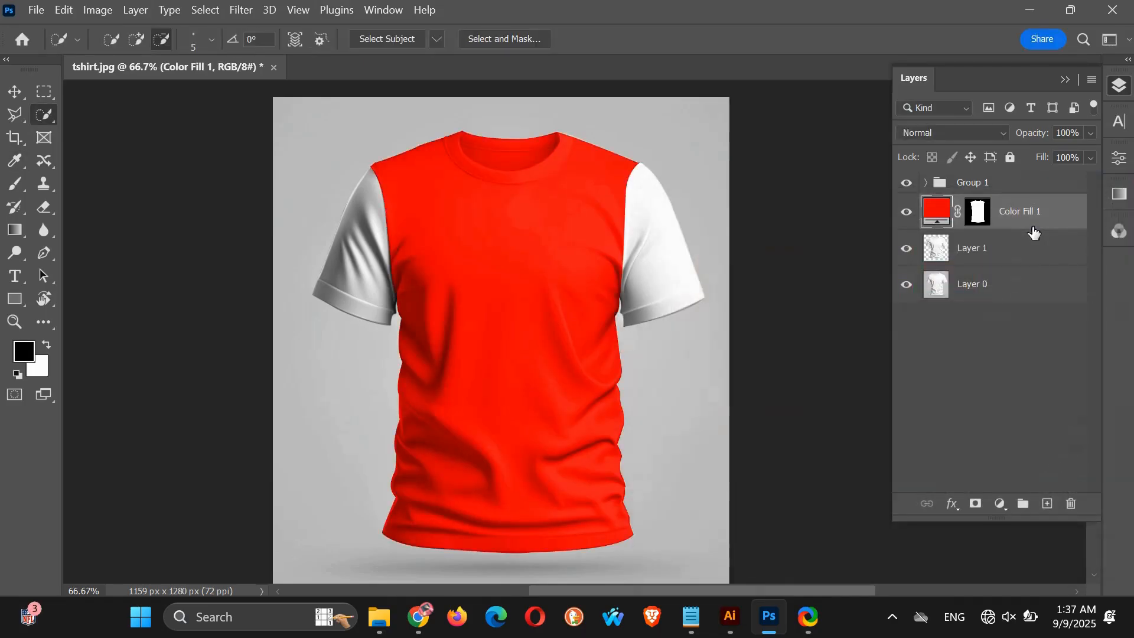
Step: Draw a closed Pen tool path around the left sleeve with Layer 1 active, overlapping the red body at the seam
left_click(996, 249)
scroll(509, 297, "down", 1)
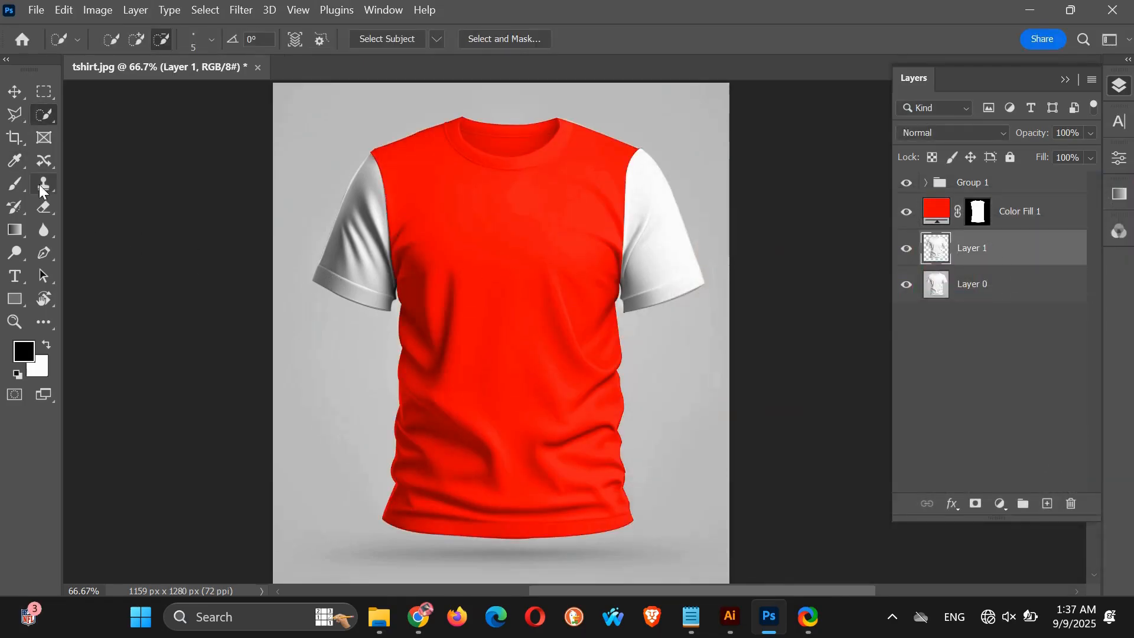
key("p")
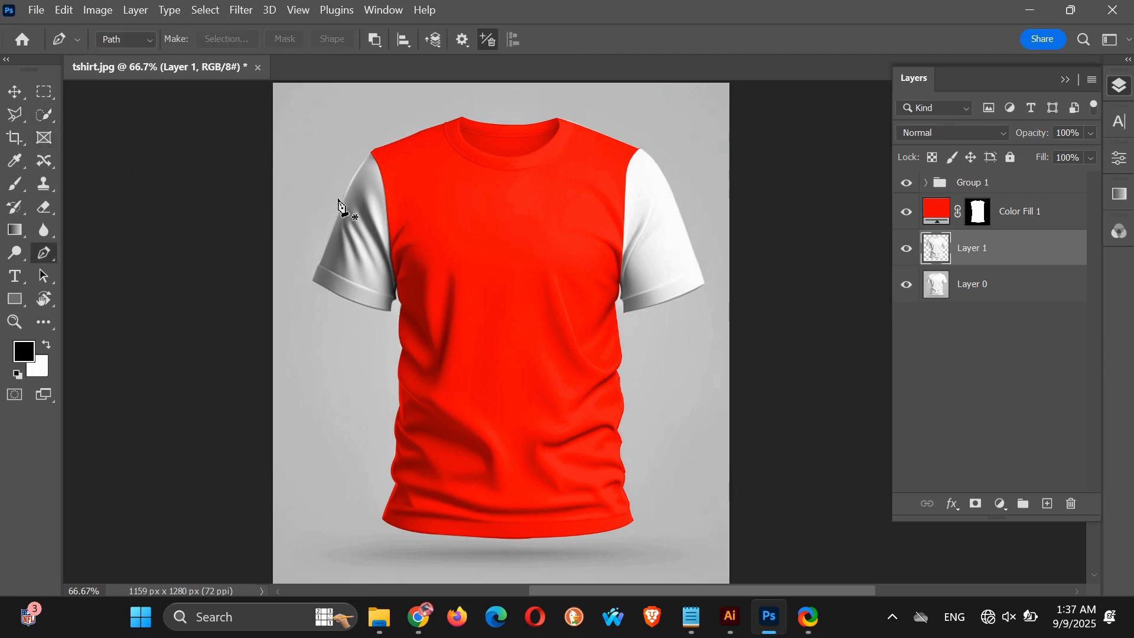
left_click(365, 140)
left_click(324, 199)
left_click(303, 281)
left_click(329, 308)
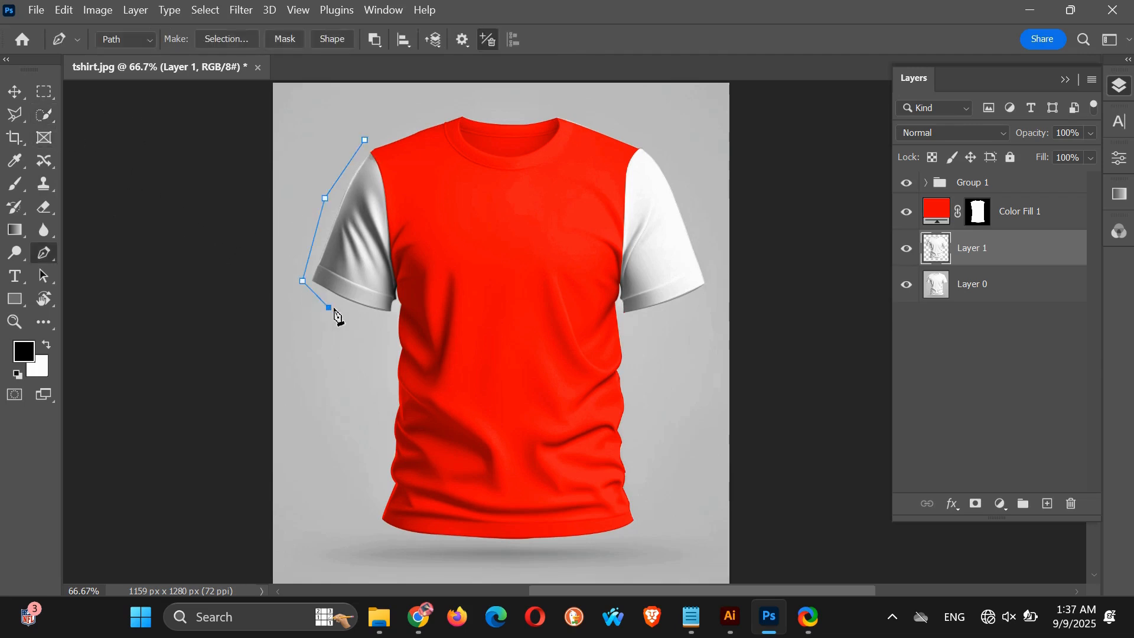
left_click(395, 310)
left_click(405, 261)
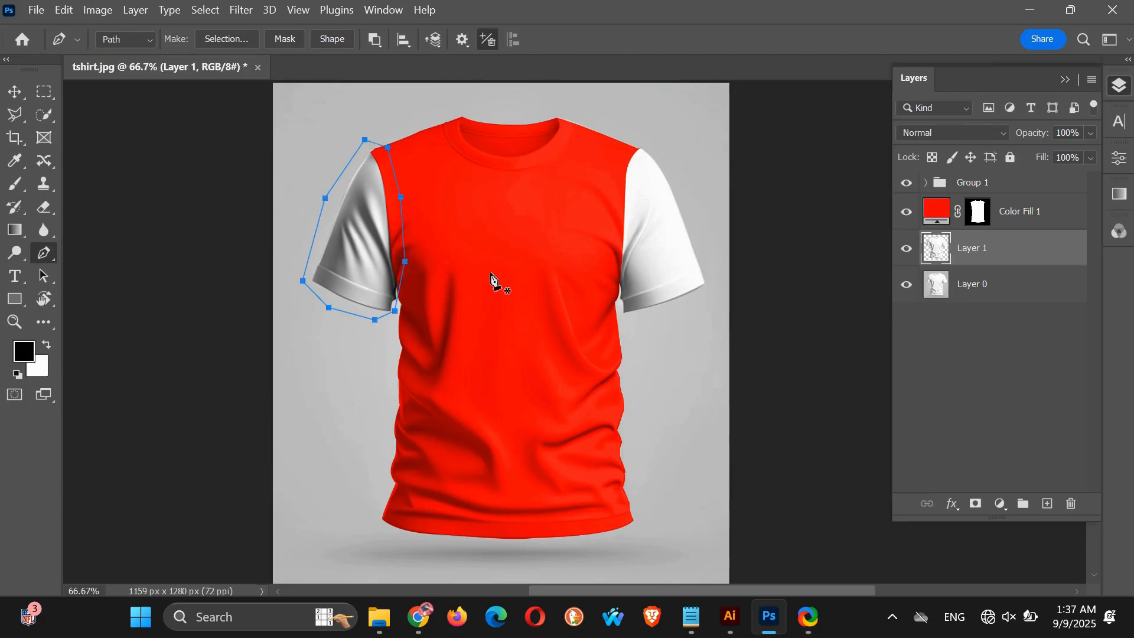
Step: Convert the left sleeve path to a selection and subtract the background outside the sleeve with Quick Selection
key("ctrl+Return")
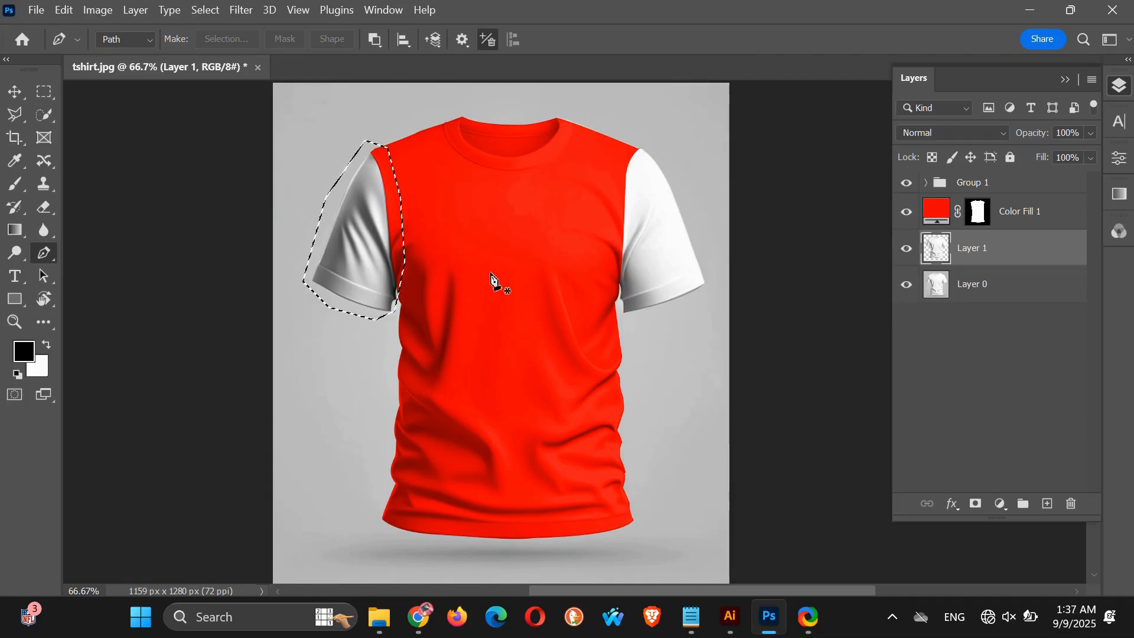
left_click(44, 115)
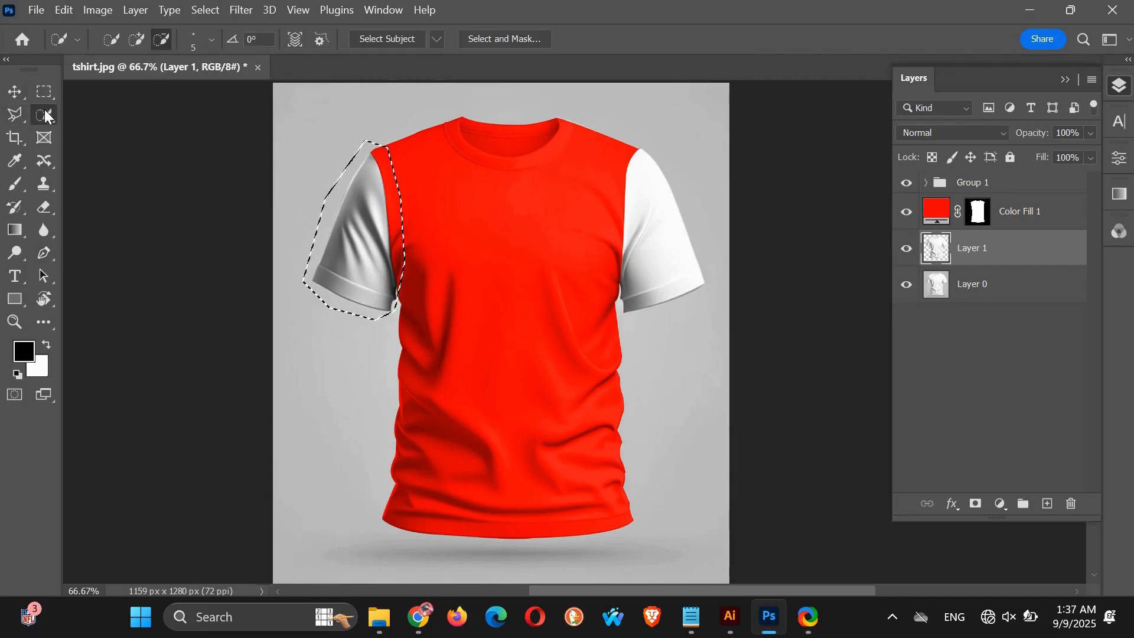
left_click_drag(334, 206, 343, 197)
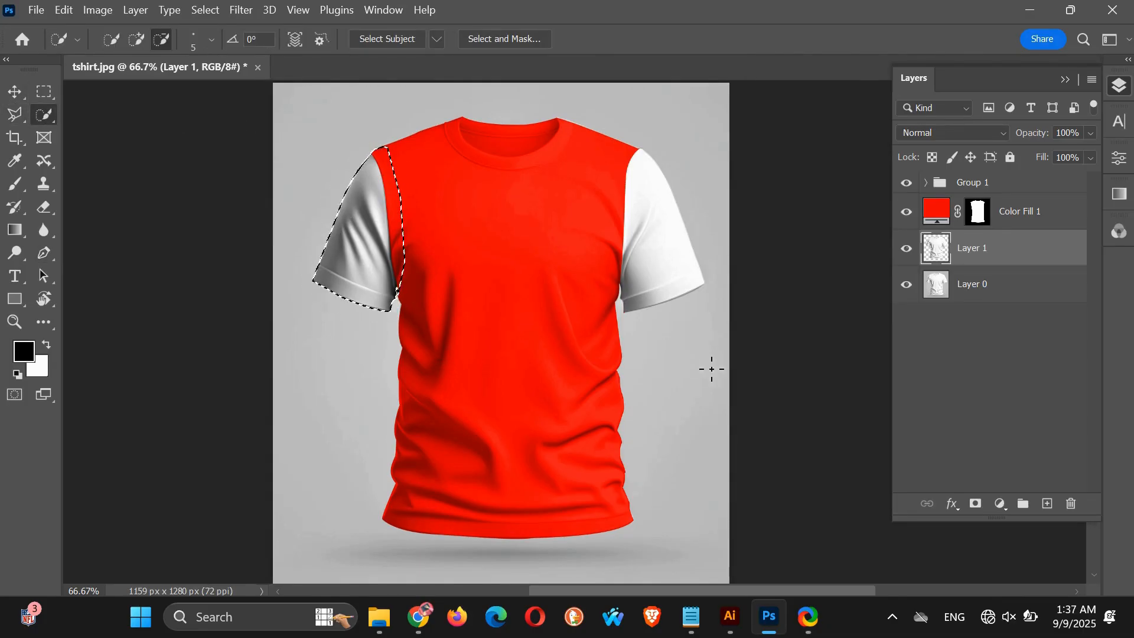
Step: Add a Solid Color fill layer in blue #0030ff over the selected left sleeve
left_click(1000, 504)
left_click(1006, 199)
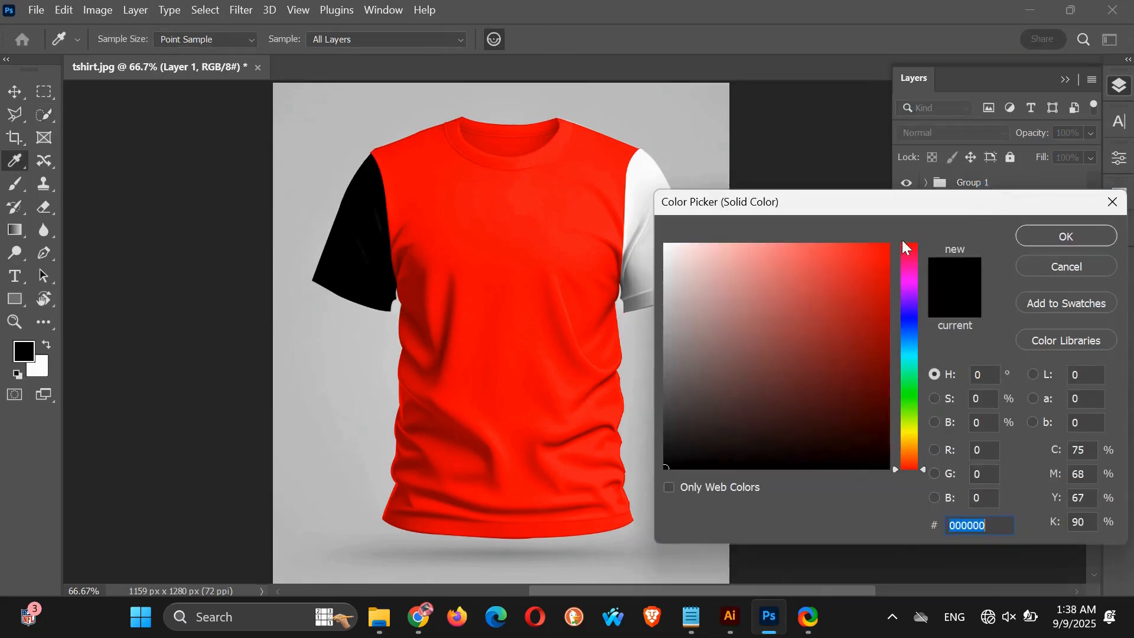
left_click(912, 325)
left_click(871, 254)
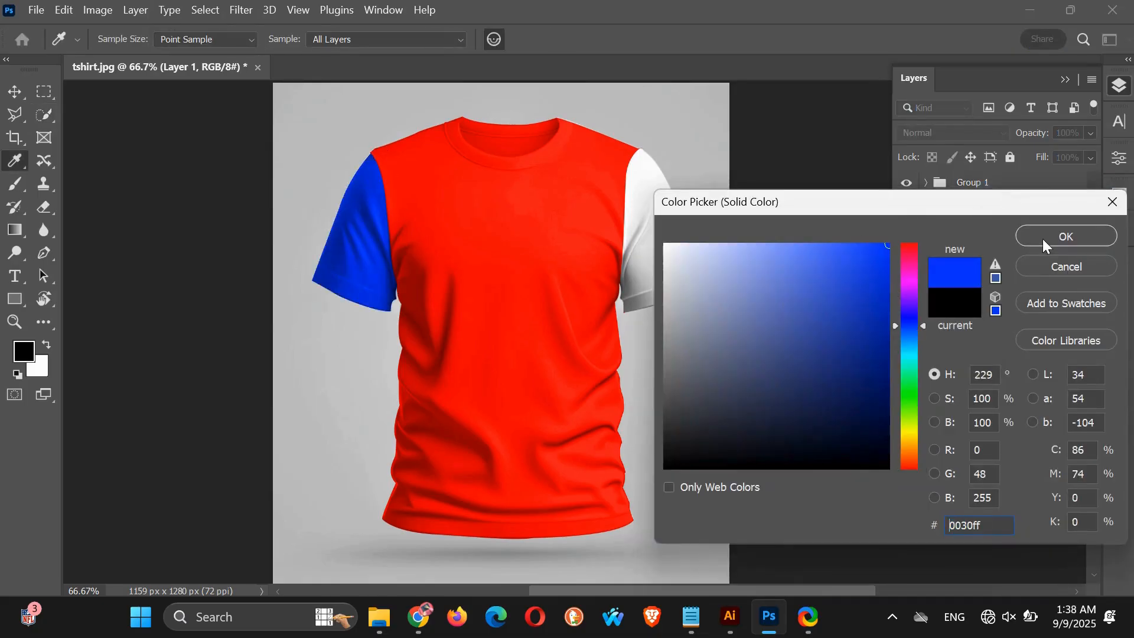
left_click(1044, 239)
Step: Outline the right sleeve with a closed Pen tool path on Layer 1 and turn it into a selection trimmed to the sleeve edge
left_click(985, 284)
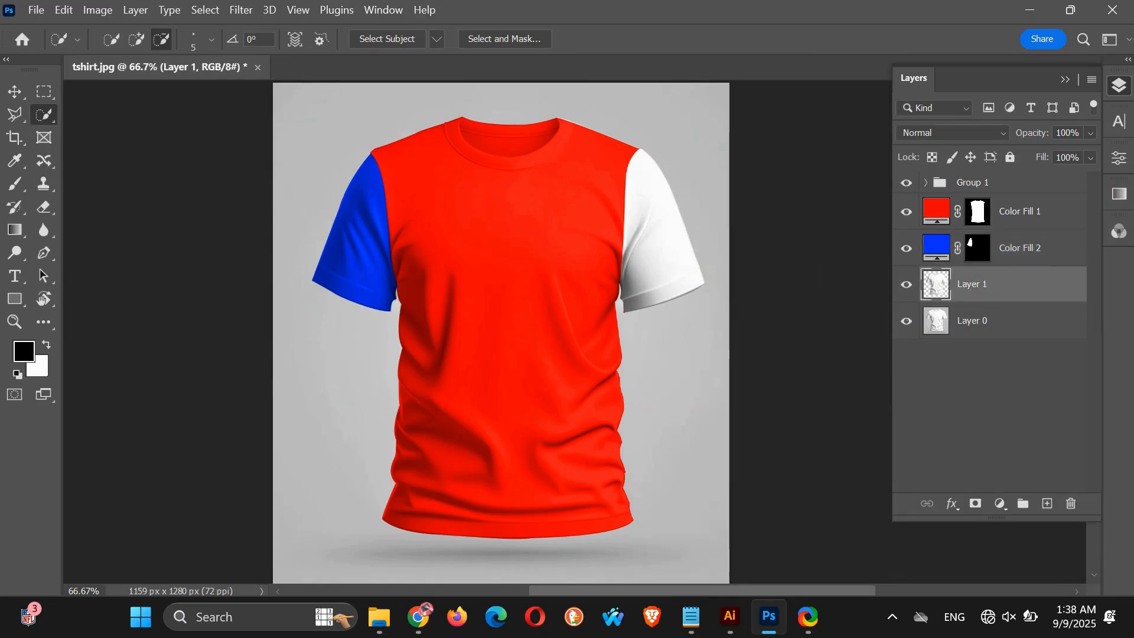
key("p")
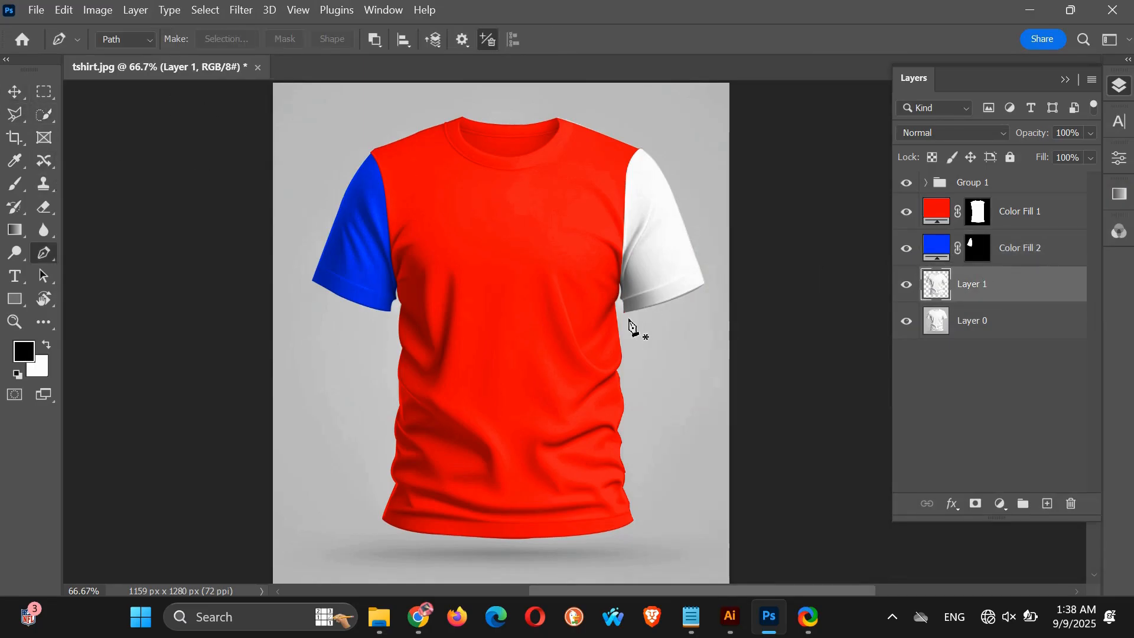
left_click(630, 320)
left_click(679, 308)
left_click(692, 188)
left_click(656, 141)
left_click(639, 139)
left_click(615, 183)
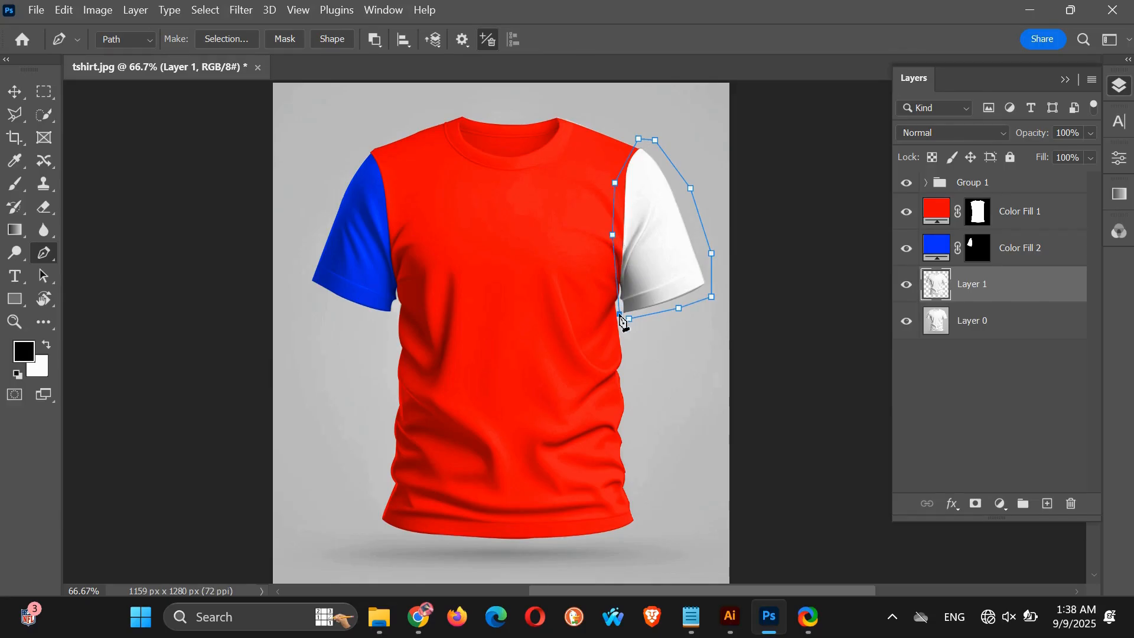
left_click(629, 319)
key("ctrl+Return")
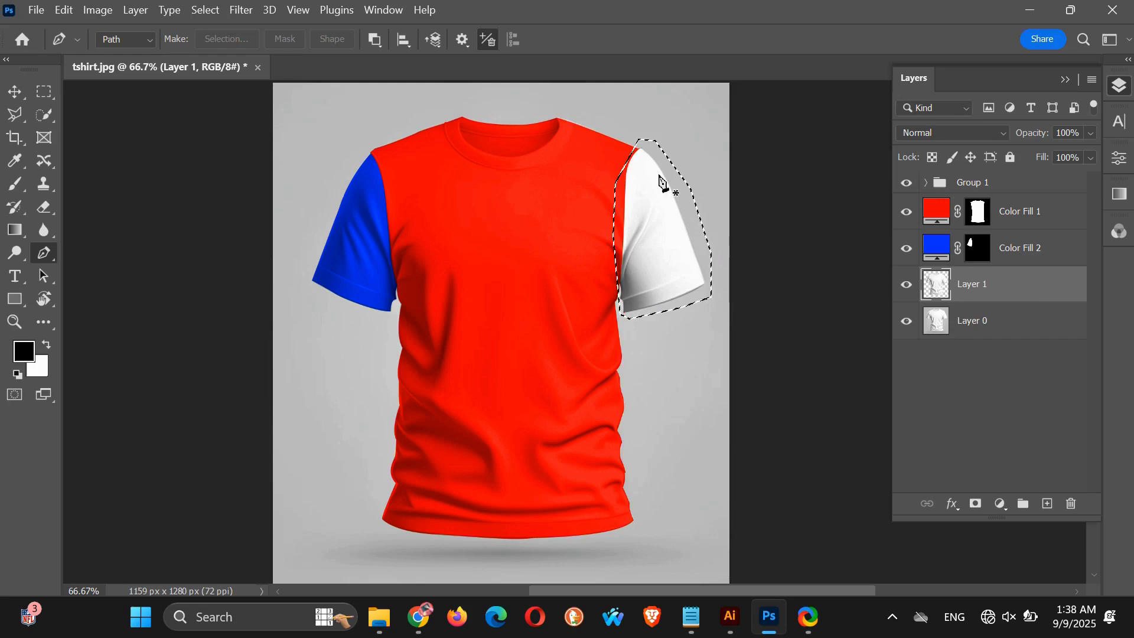
key("w")
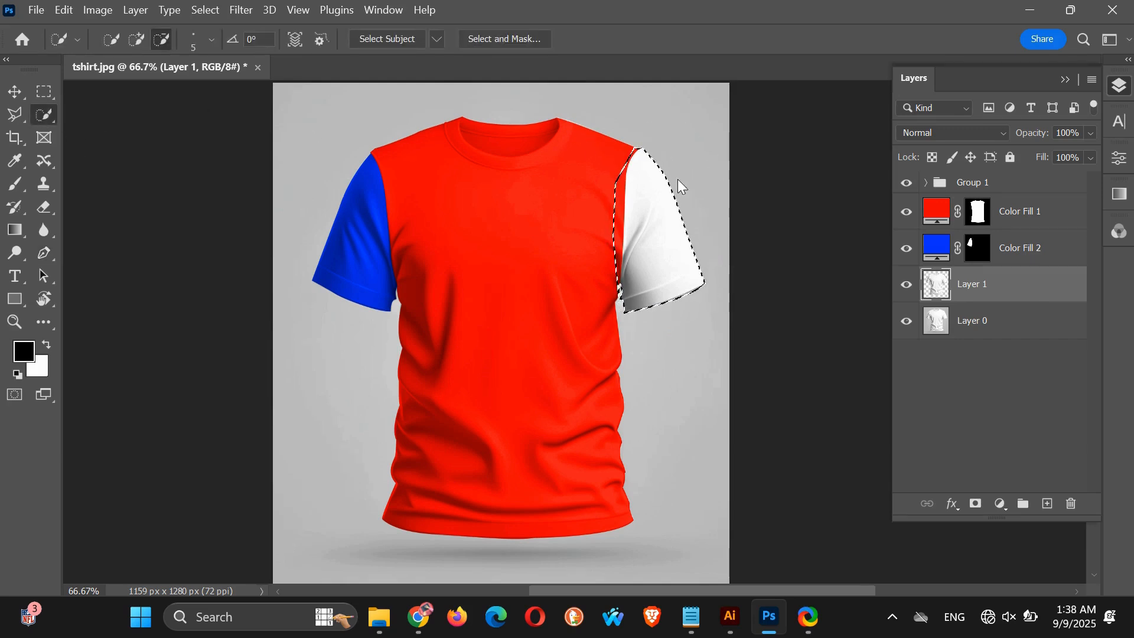
Step: Add a Solid Color fill layer in a saturated blue with hue 244° over the selected right sleeve
left_click(1000, 504)
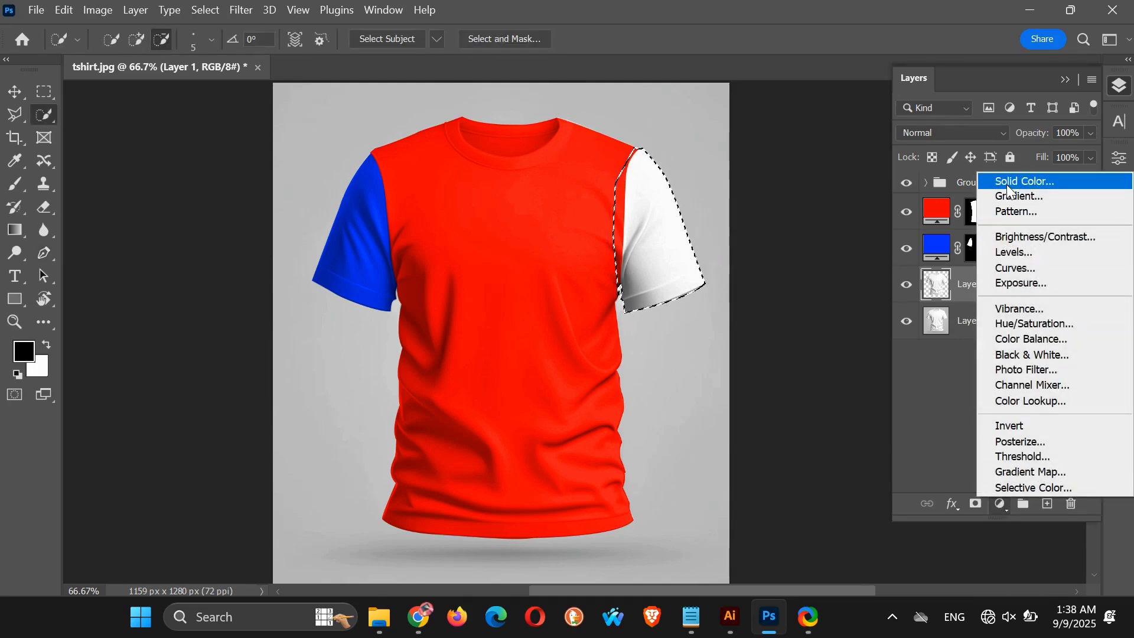
left_click(1017, 181)
left_click_drag(908, 313, 907, 317)
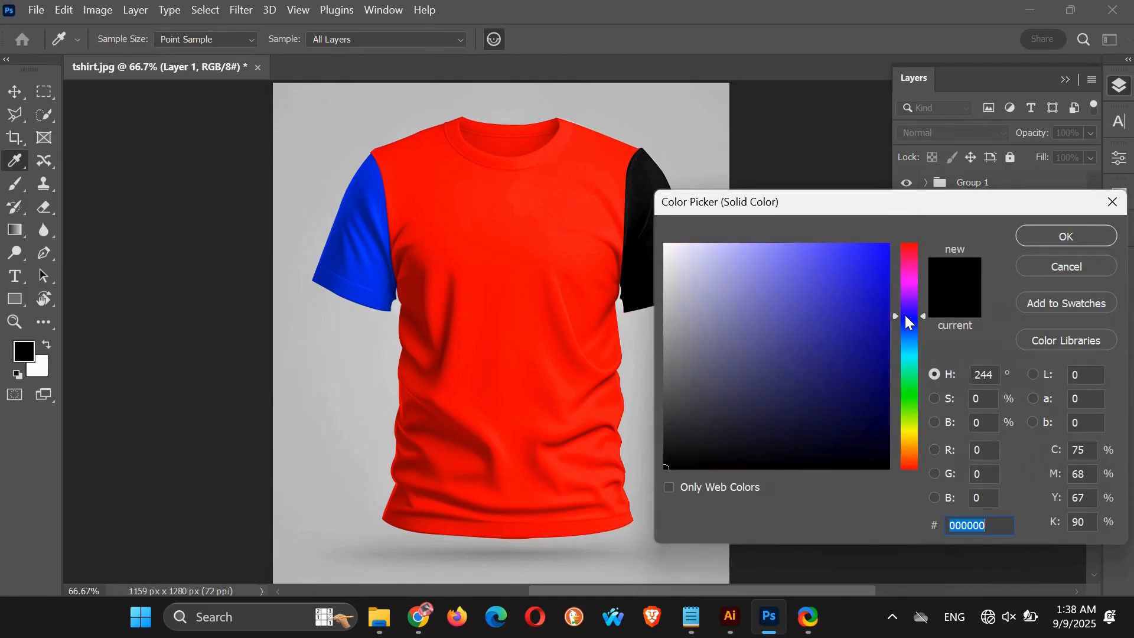
left_click_drag(883, 260, 891, 243)
left_click(1050, 244)
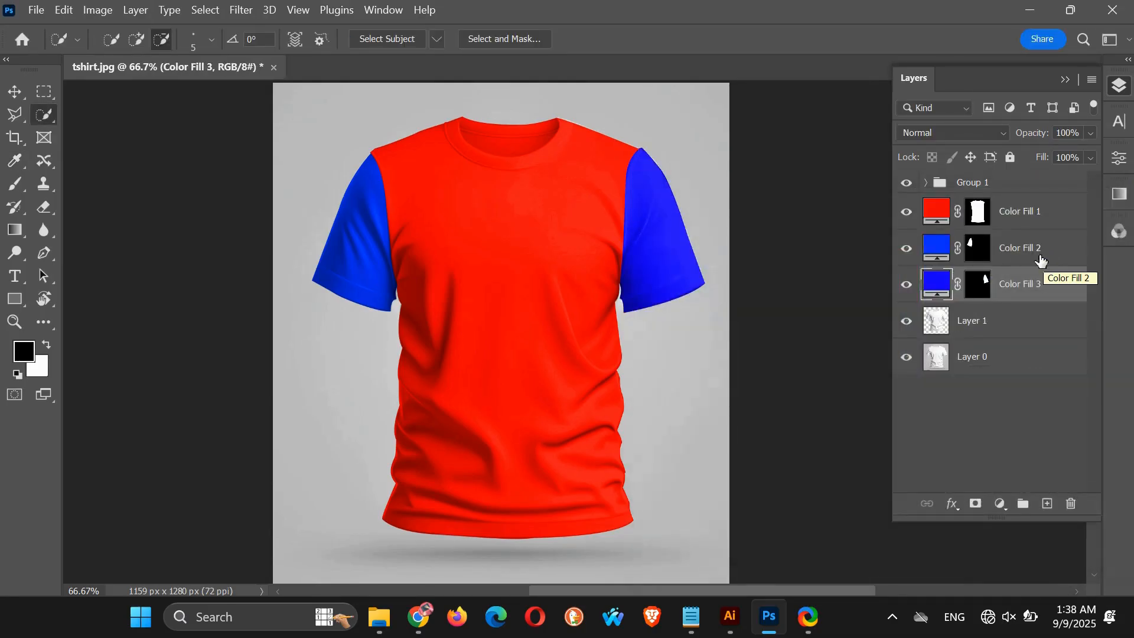
Step: Trace the collar's outer lower edge on Layer 1 with a curved Pen tool path starting at the left shoulder seam
scroll(302, 189, "up", 3)
scroll(431, 223, "left", 2)
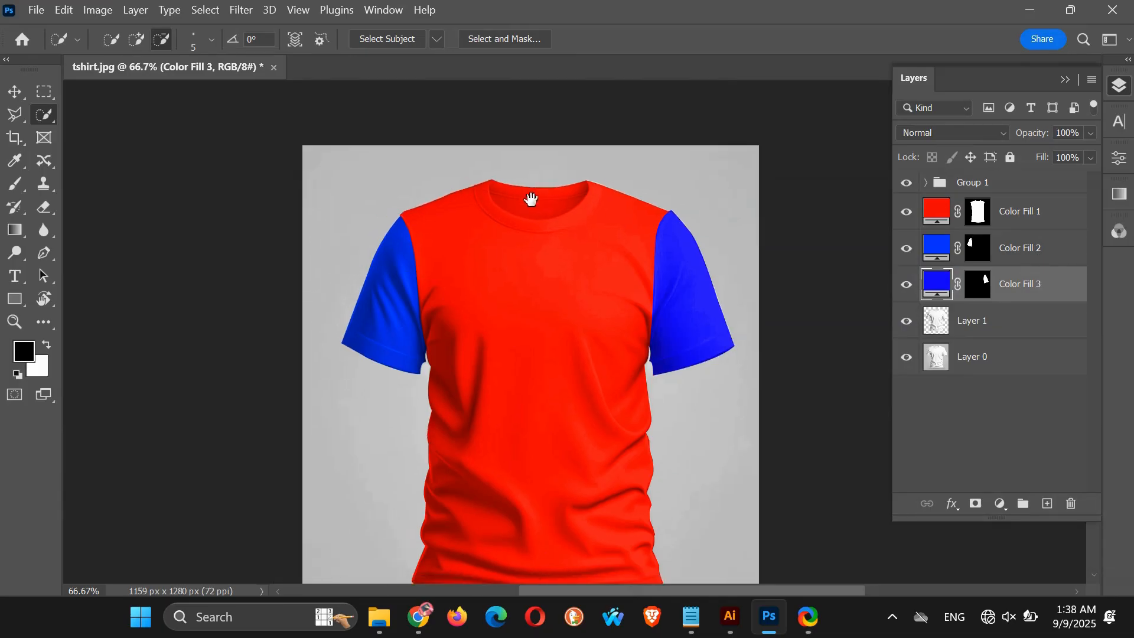
scroll(549, 223, "up", 2)
left_click_drag(539, 189, 585, 279)
left_click_drag(438, 336, 420, 330)
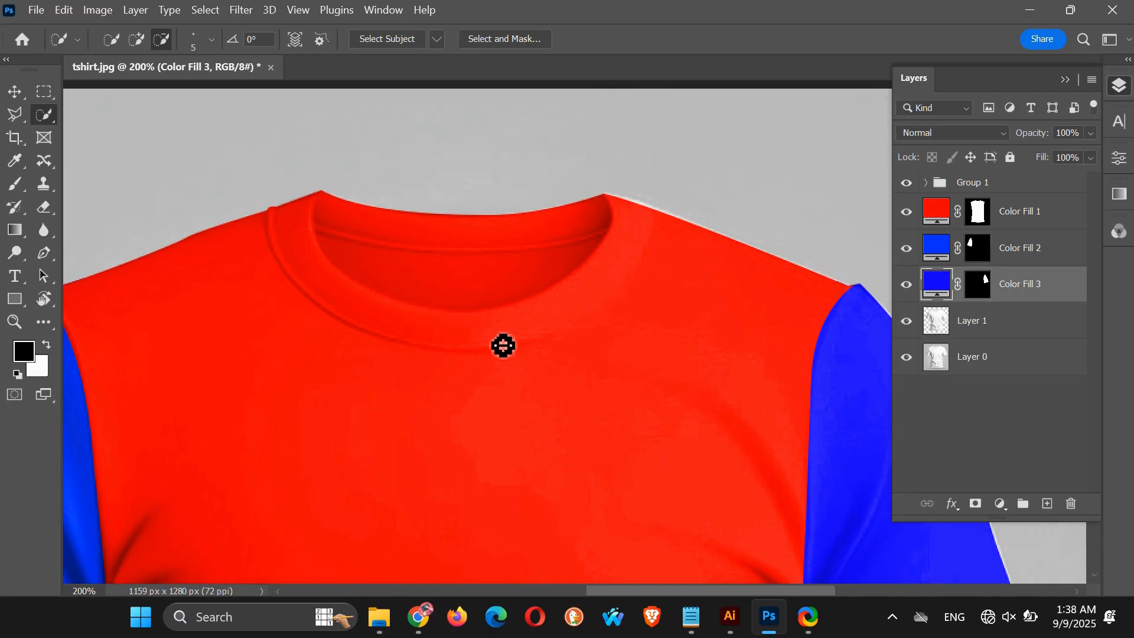
left_click(1007, 326)
key("p")
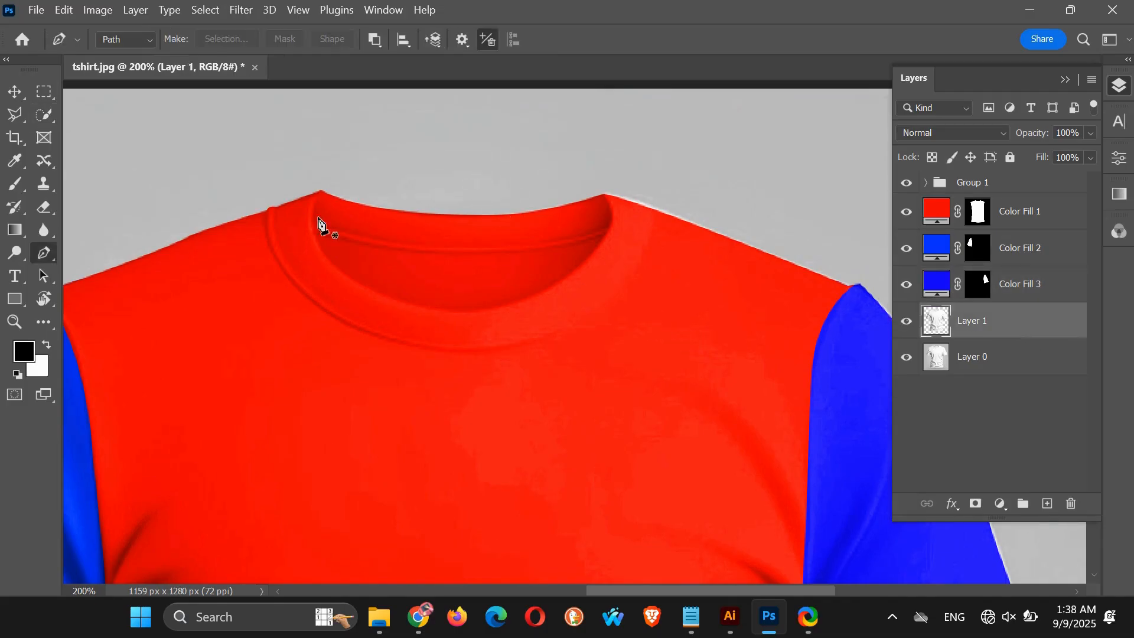
left_click(269, 202)
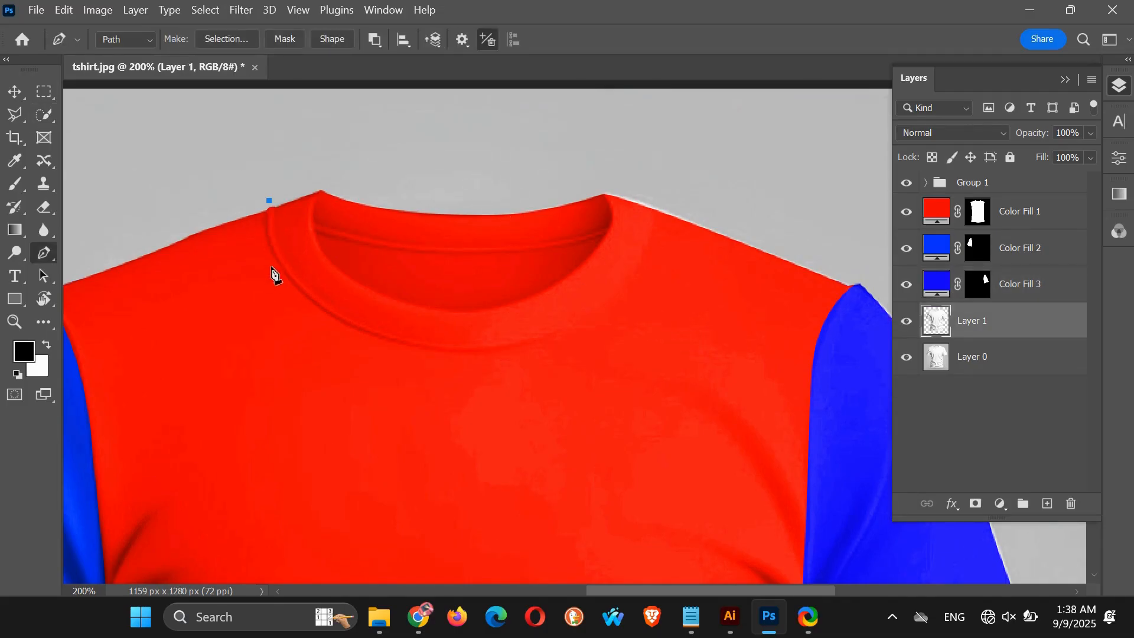
left_click_drag(312, 290, 306, 288)
left_click_drag(471, 353, 554, 353)
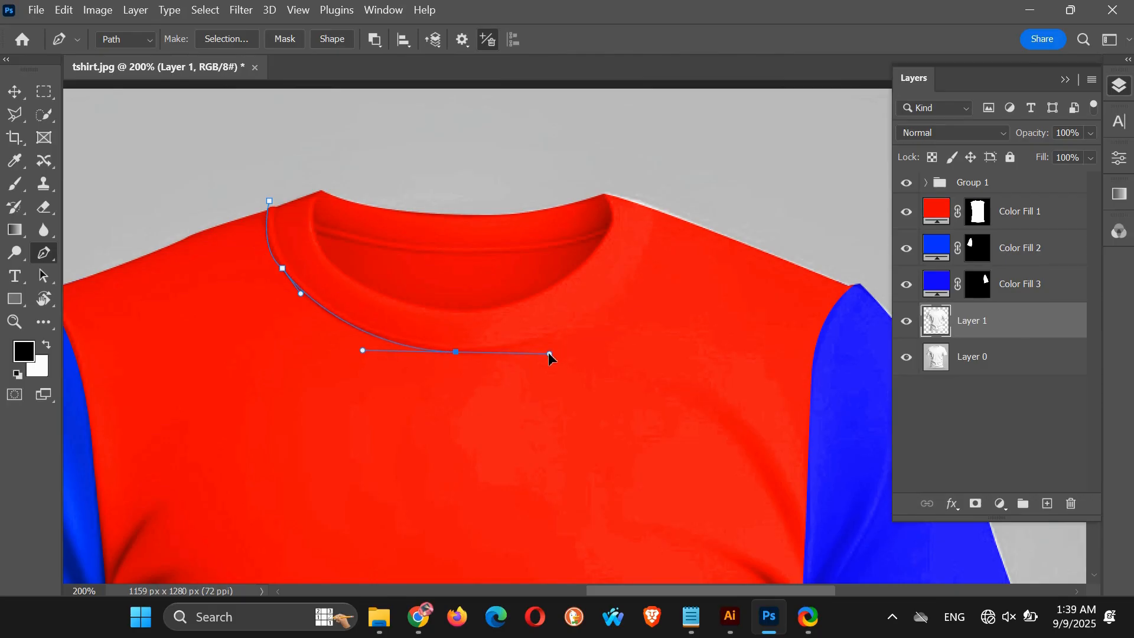
left_click(457, 356)
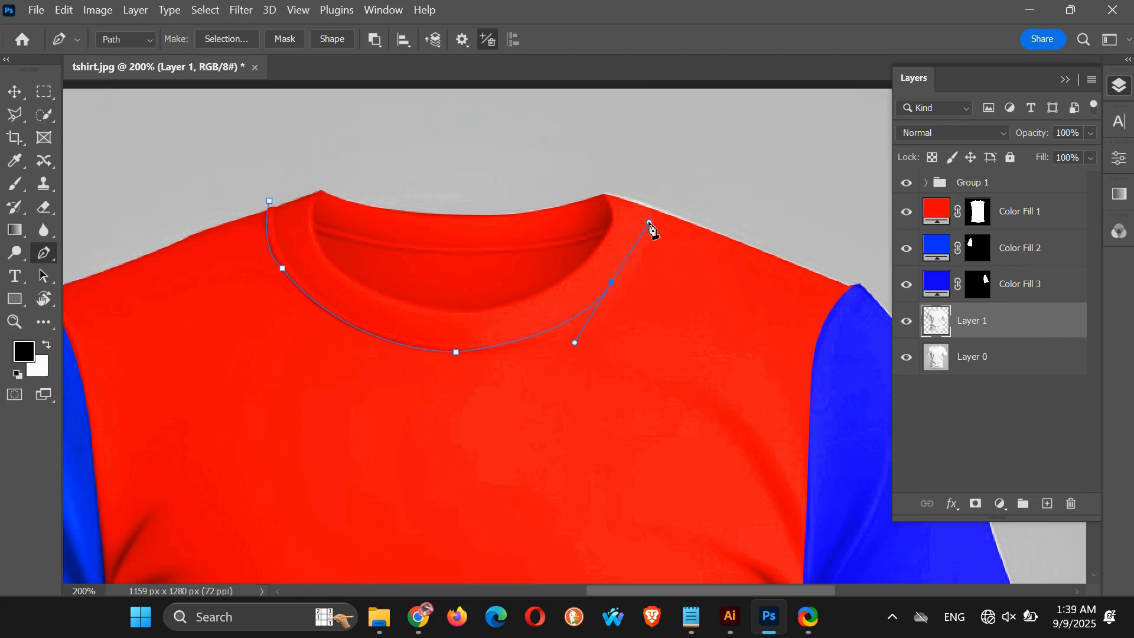
Step: Close the Pen path loosely through the background above the collar and convert it to a selection
key("ctrl+z")
left_click_drag(651, 178, 589, 117)
key("ctrl+z")
left_click(349, 155)
left_click(268, 202)
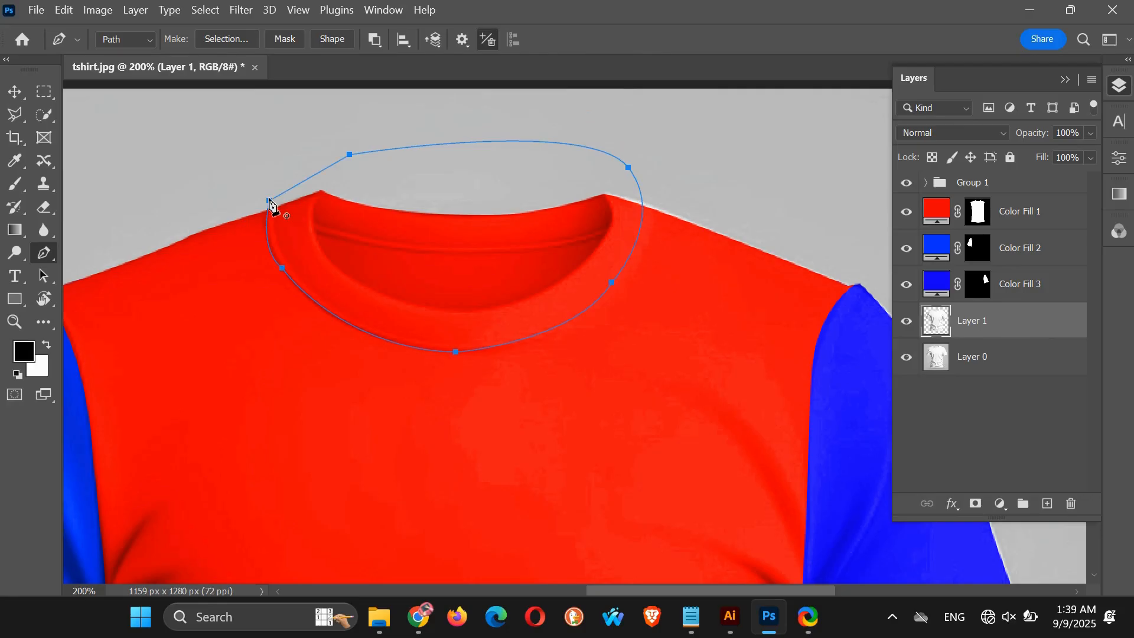
key("ctrl+Return")
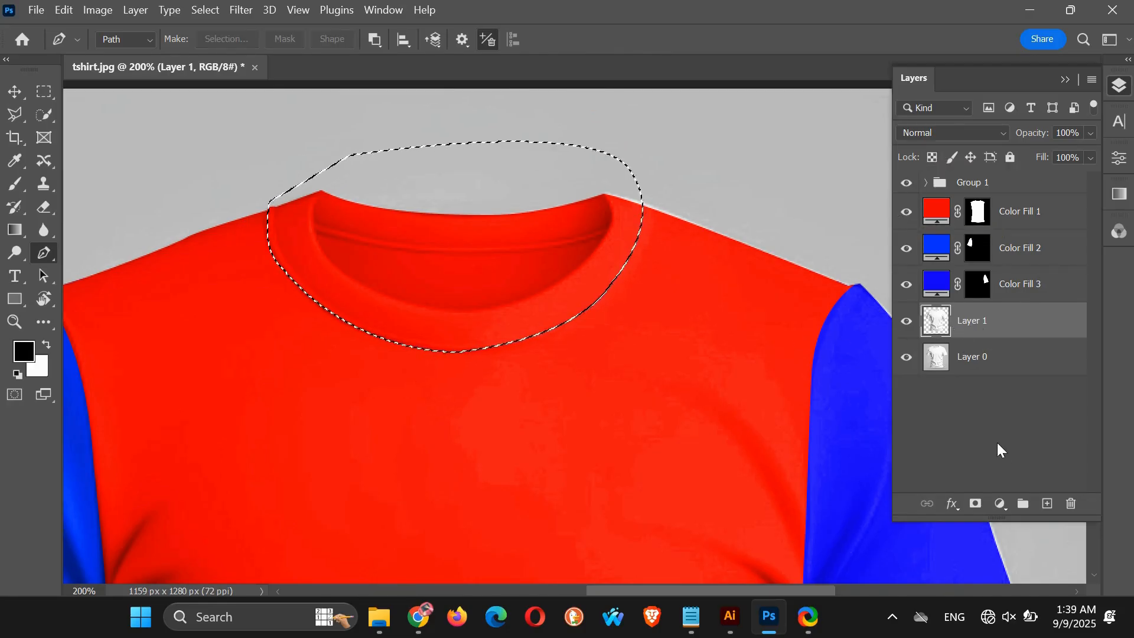
left_click(1000, 504)
left_click(992, 199)
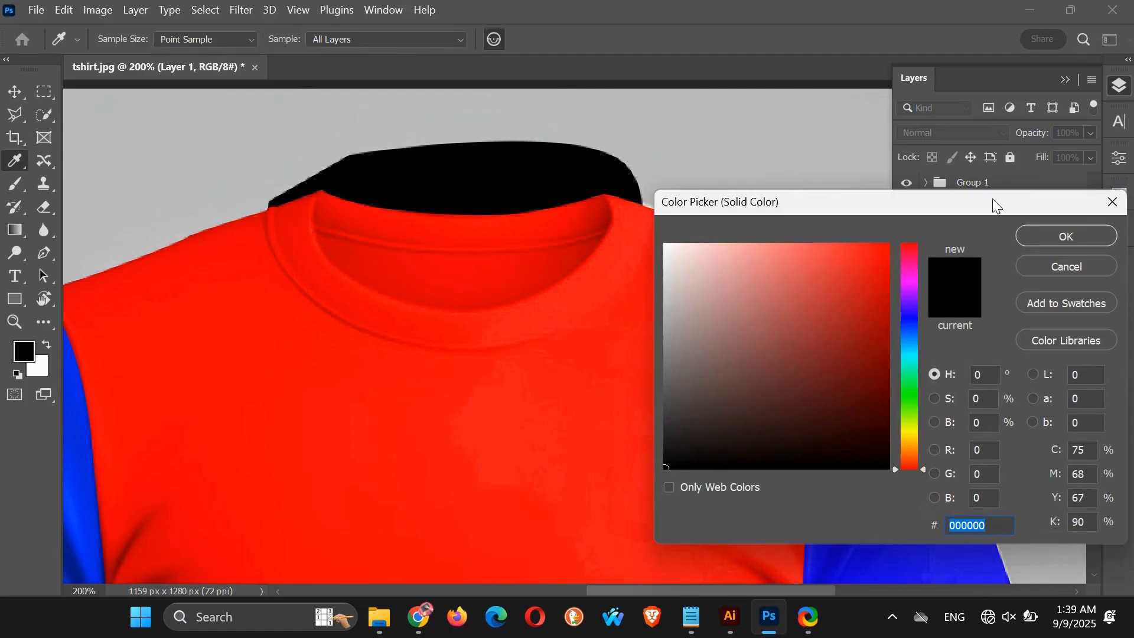
left_click(1059, 269)
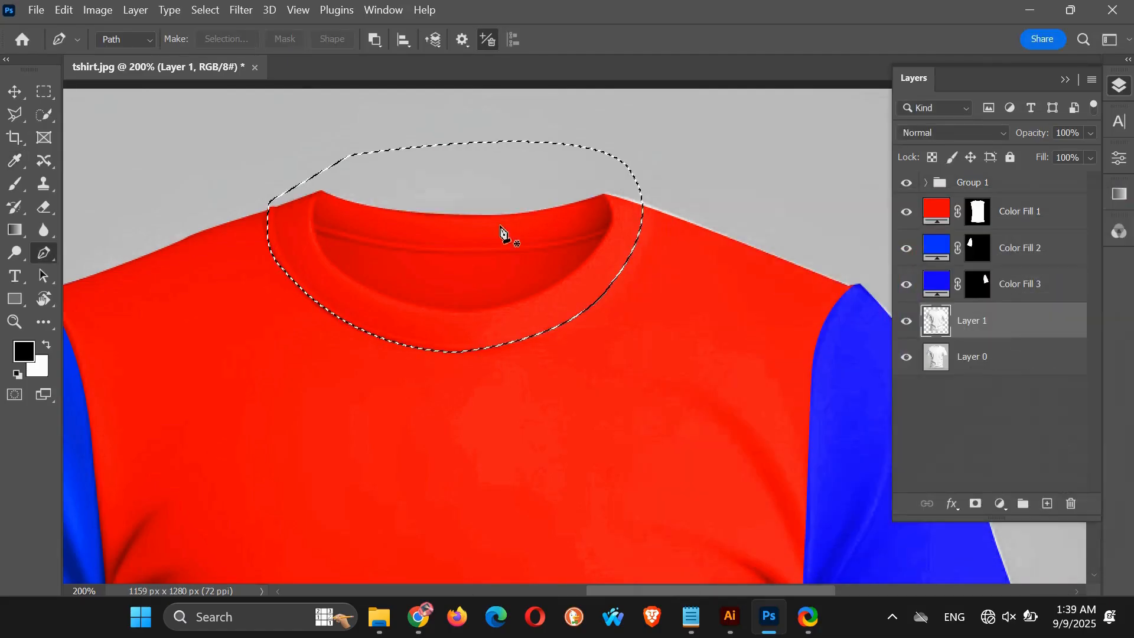
Step: Subtract the background above the neckline from the collar selection with Quick Selection
left_click(43, 116)
left_click(158, 44)
left_click(400, 182)
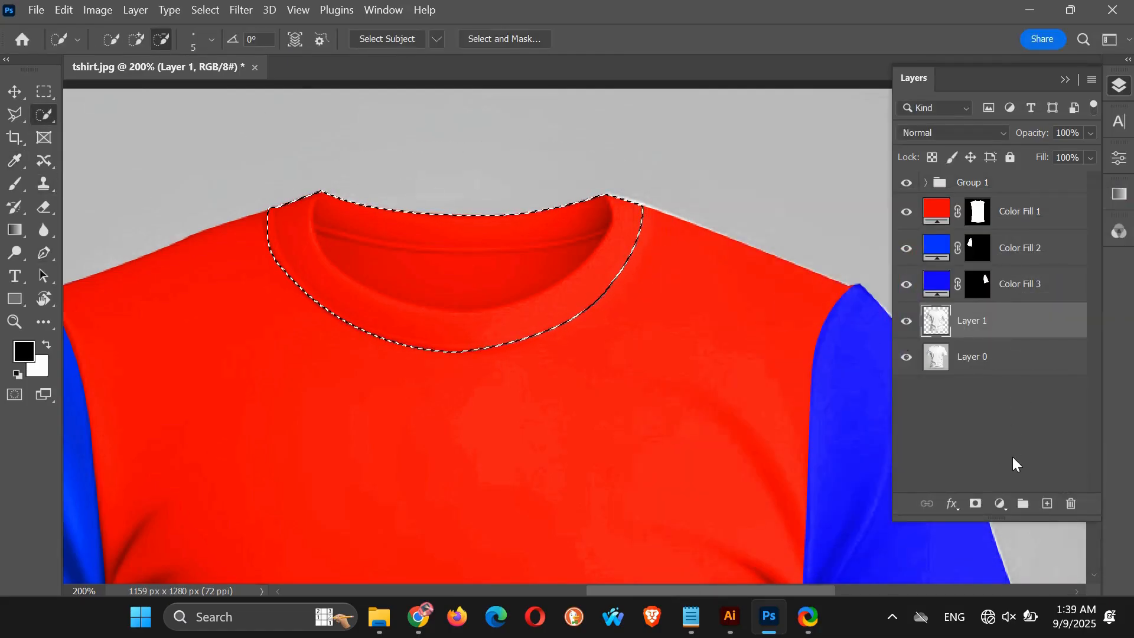
Step: Add a light blue Solid Color fill layer over the collar selection and move it above the red body fill, just below Group 1
left_click(1000, 504)
left_click(1017, 182)
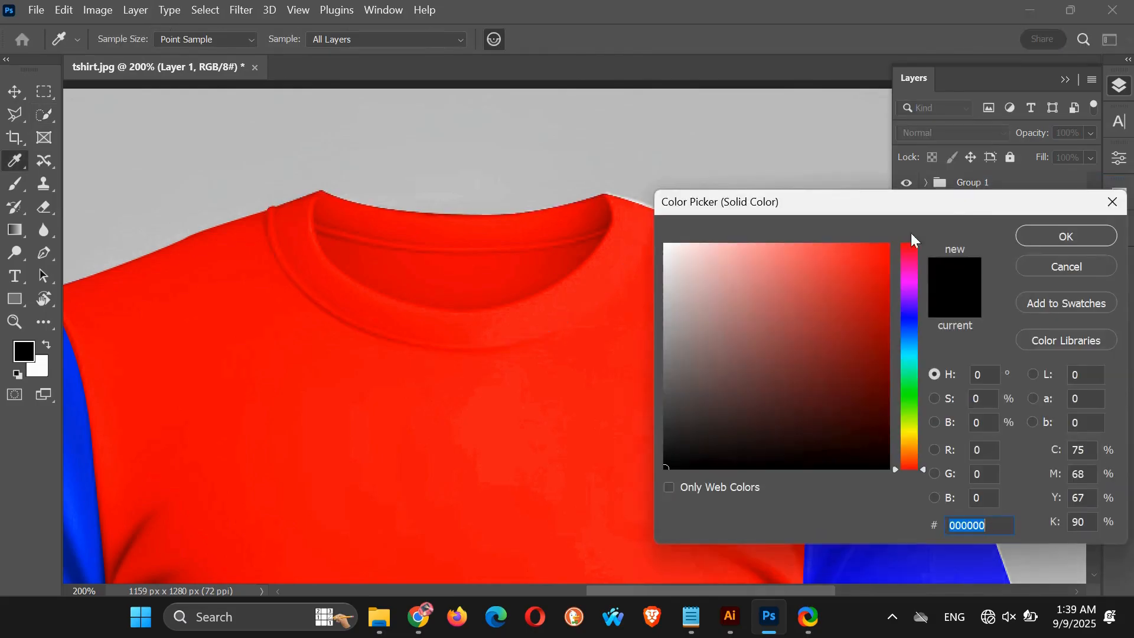
left_click(907, 328)
left_click(835, 248)
left_click(1030, 231)
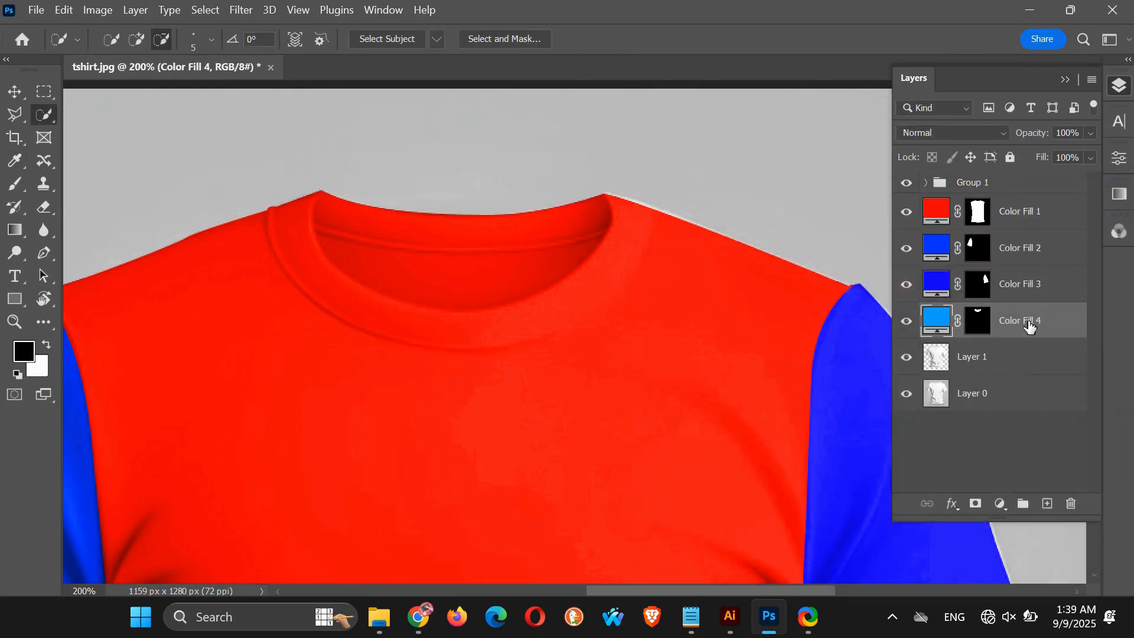
left_click_drag(1029, 325, 1014, 198)
scroll(373, 292, "down", 2)
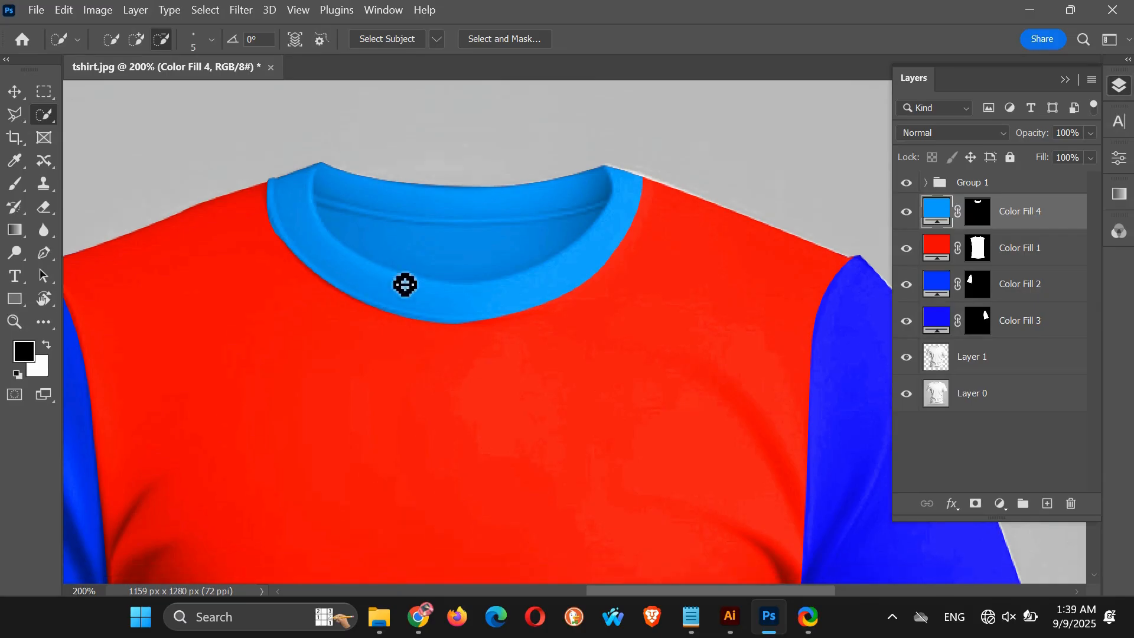
Step: Trace the upper edge of the inner neck opening on Layer 1 with a Pen tool path curved along the back collar seam
scroll(518, 286, "up", 4)
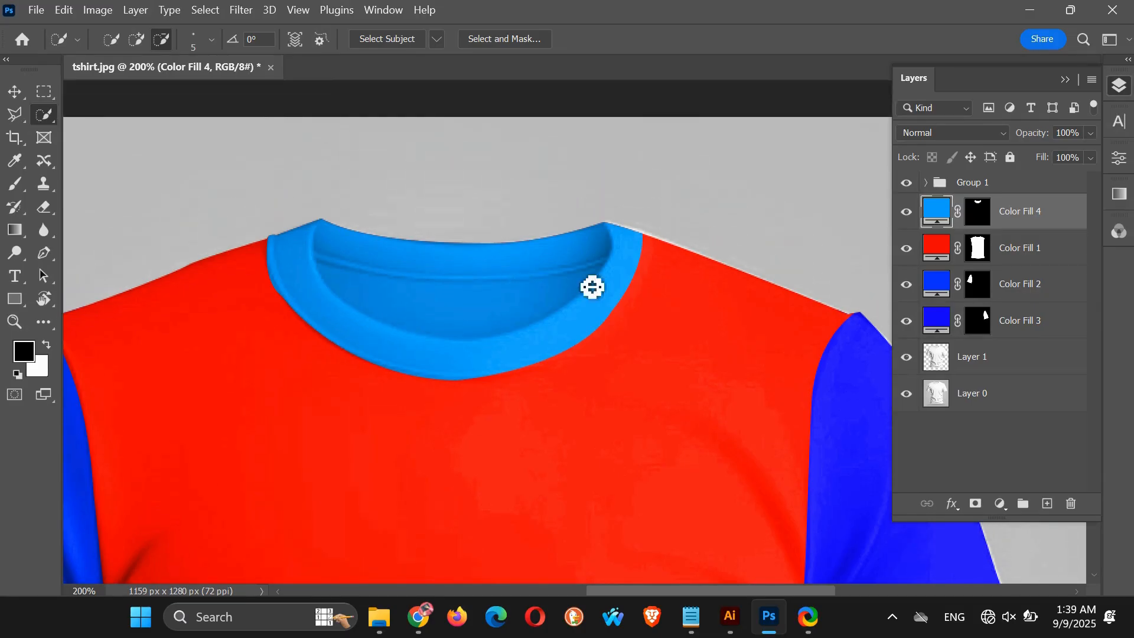
left_click(982, 354)
key("p")
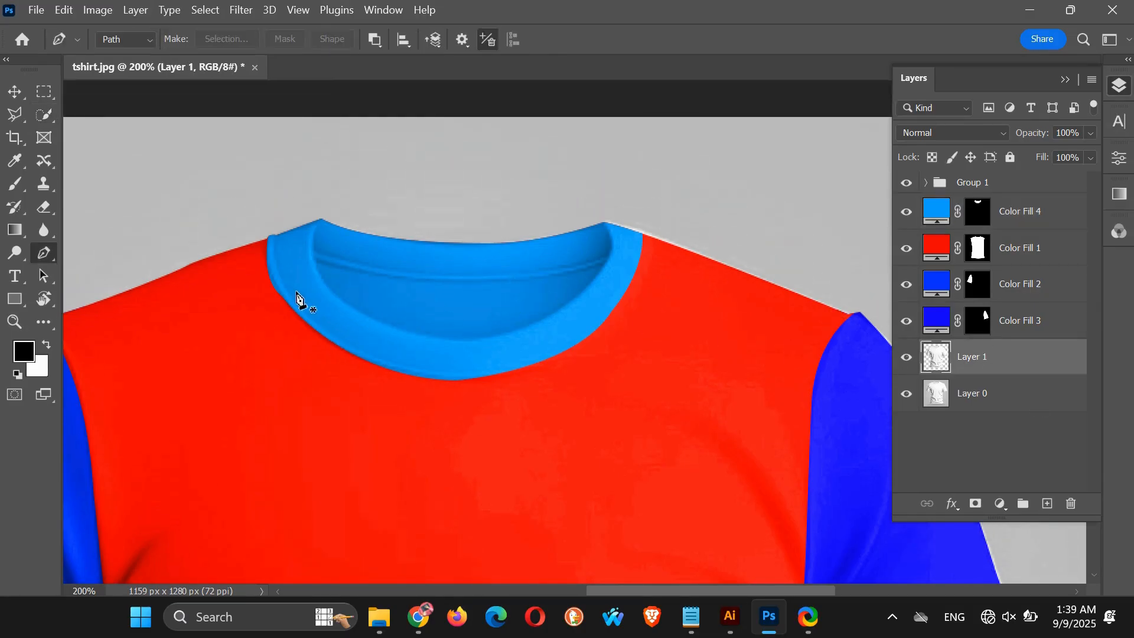
left_click(314, 261)
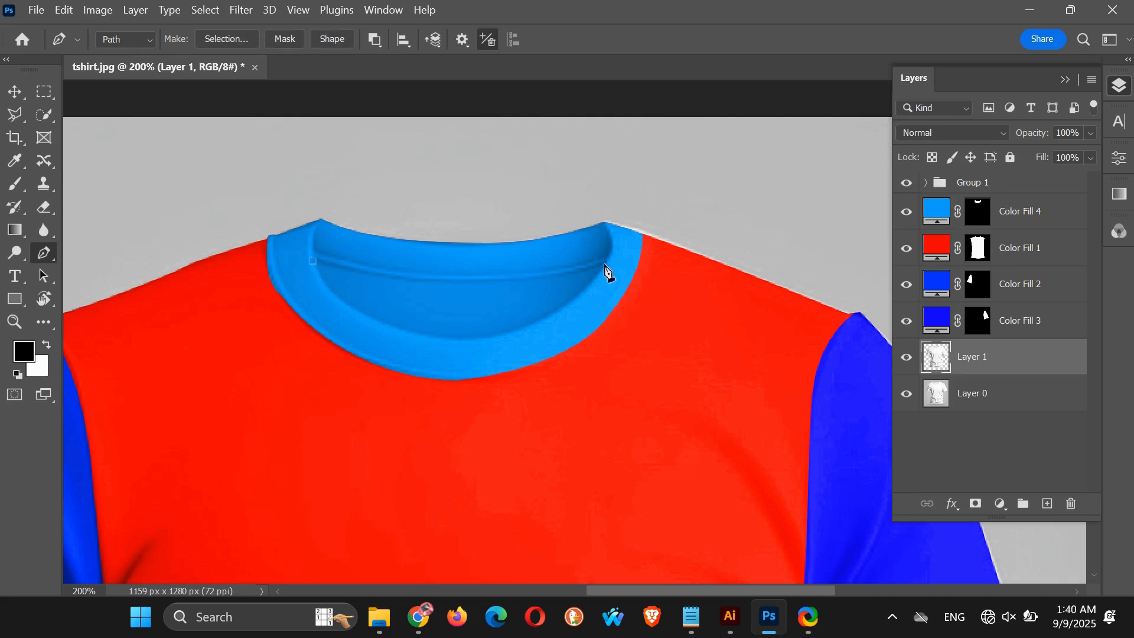
left_click_drag(605, 264, 616, 255)
left_click_drag(690, 194, 674, 221)
left_click(437, 291, "ctrl")
left_click_drag(524, 273, 530, 280)
left_click_drag(609, 264, 612, 257)
Step: Close the neck opening path along the front collar's inner edge and convert it to a selection
left_click(605, 266)
left_click_drag(426, 349, 428, 353)
left_click(313, 262)
left_click(343, 304)
left_click(381, 323)
key("ctrl+Return")
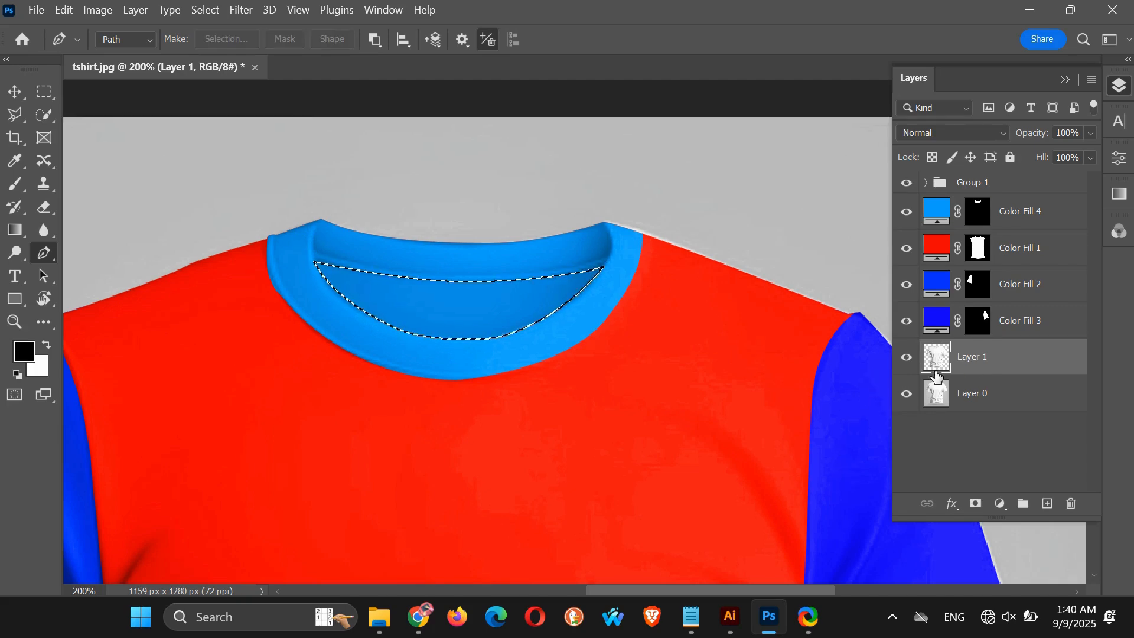
Step: Add a black #000000 Solid Color fill layer over the neck opening and move it above the collar fill, just below Group 1
left_click(1000, 504)
left_click(1026, 188)
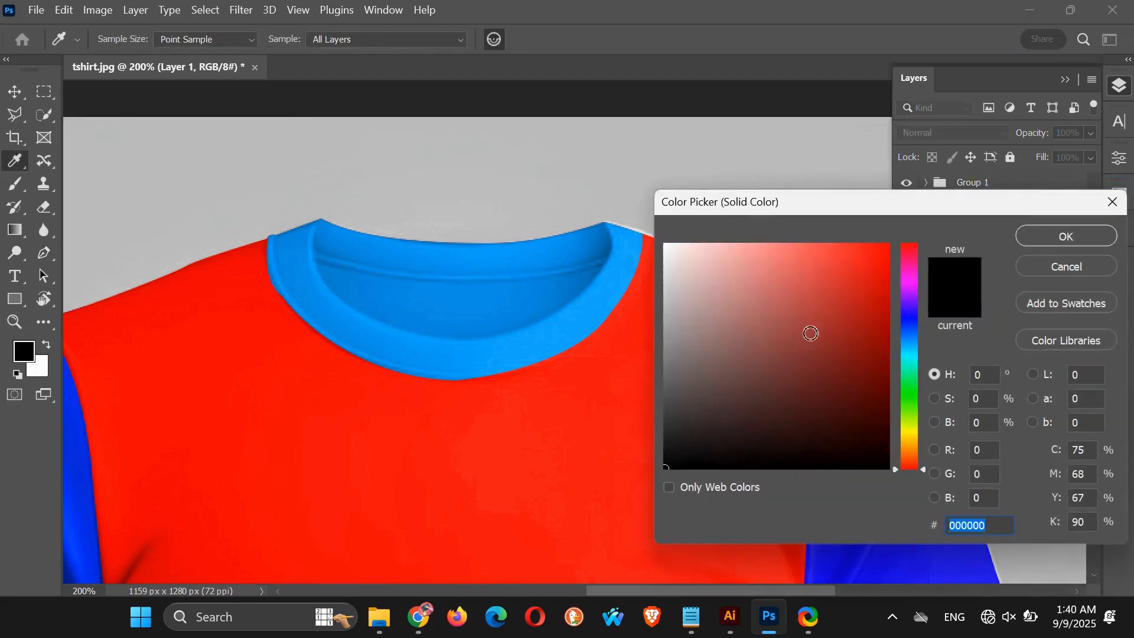
left_click(1031, 236)
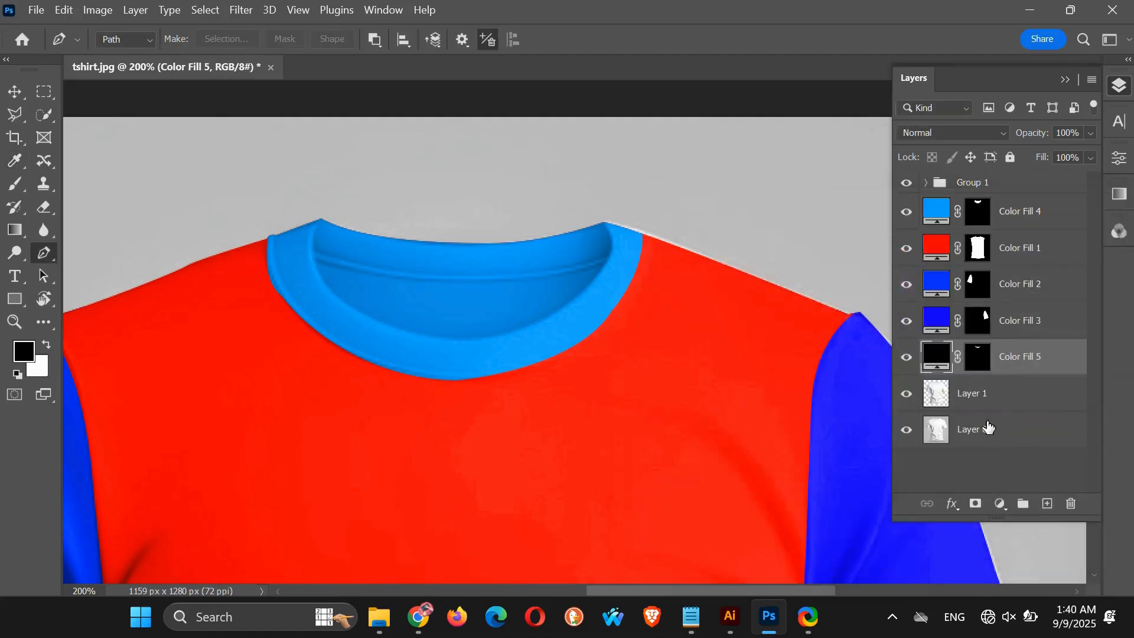
left_click_drag(1033, 352, 1037, 197)
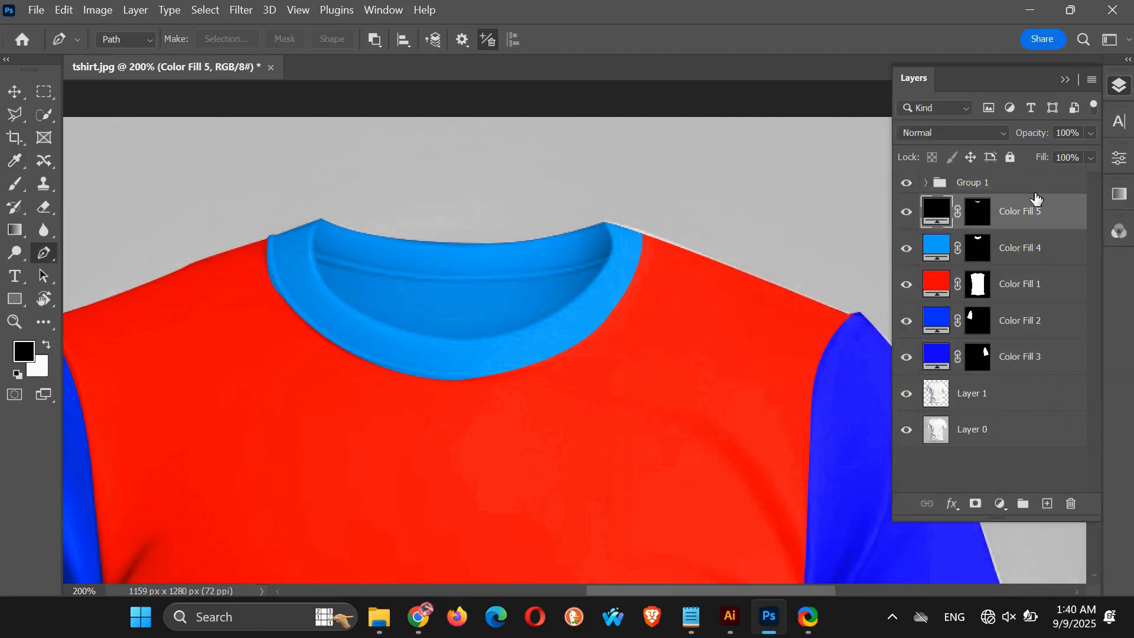
left_click(4, 93)
scroll(506, 347, "down", 2)
left_click(761, 199)
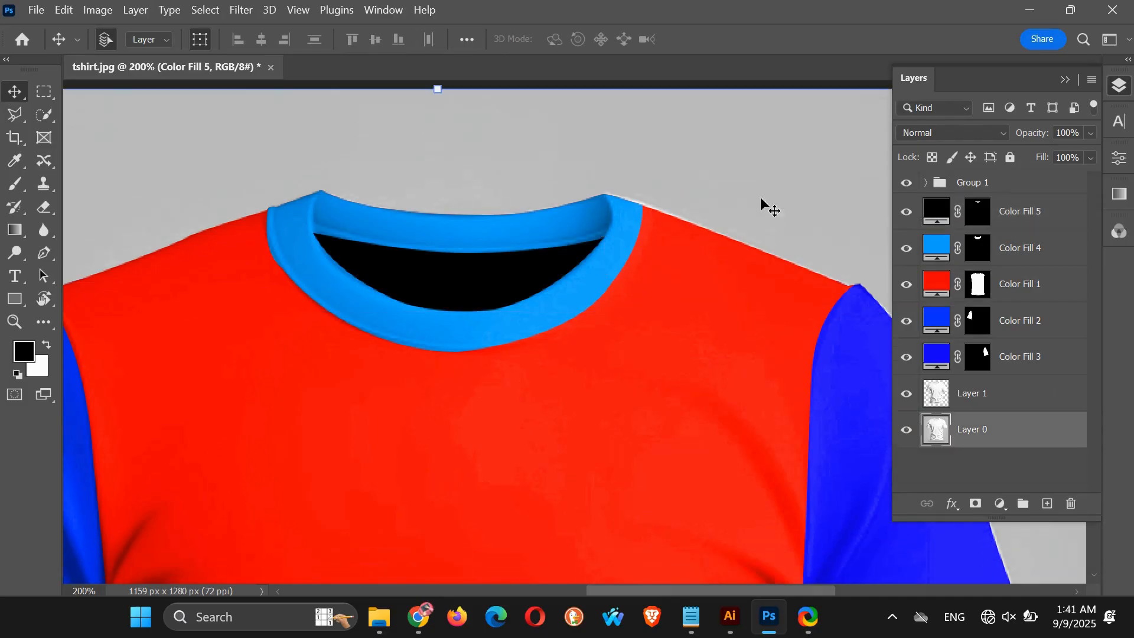
Step: Recolour the left and right sleeve fill layers, Color Fill 2 and Color Fill 3, to black
scroll(586, 325, "down", 2)
key("ctrl+minus")
key("ctrl+minus")
left_click_drag(572, 496, 606, 353)
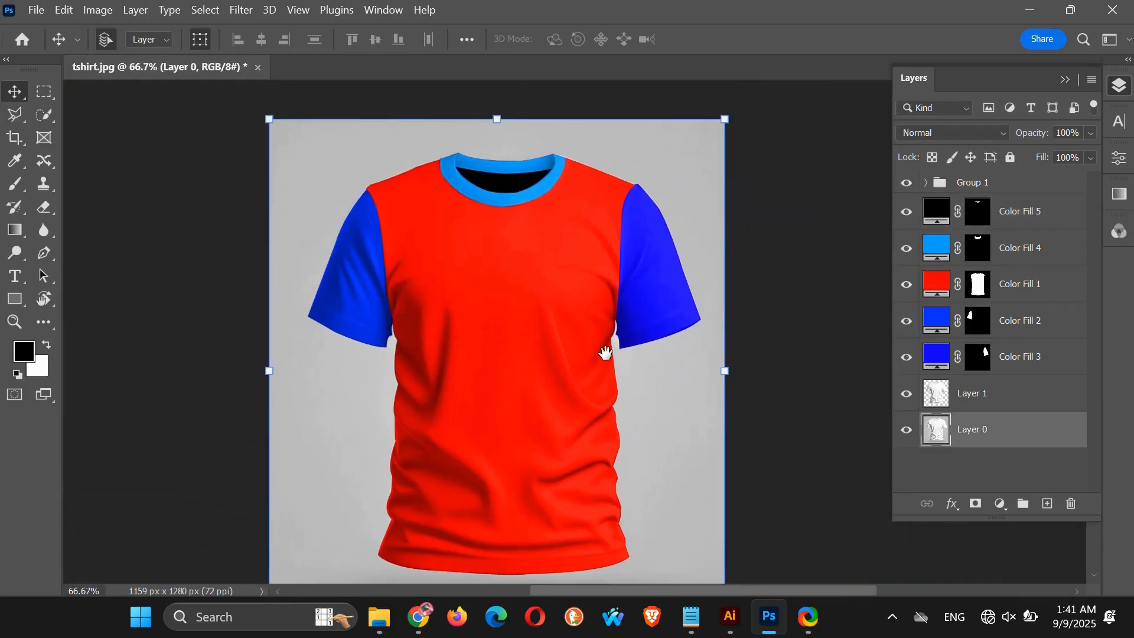
double_click(932, 322)
left_click_drag(671, 380, 638, 485)
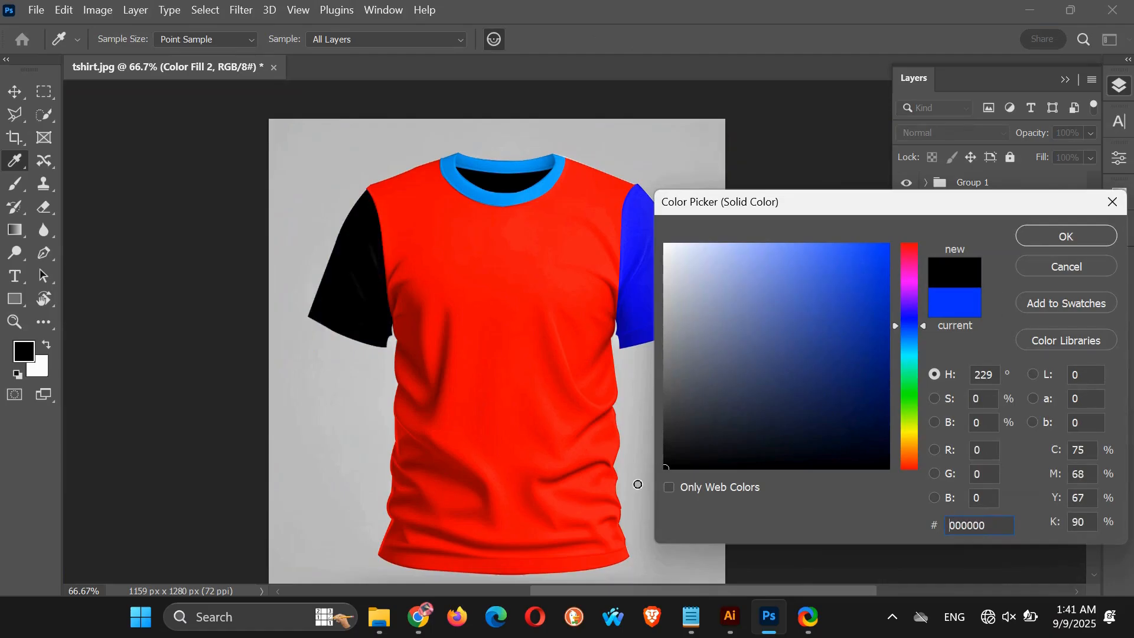
left_click(1057, 236)
double_click(931, 358)
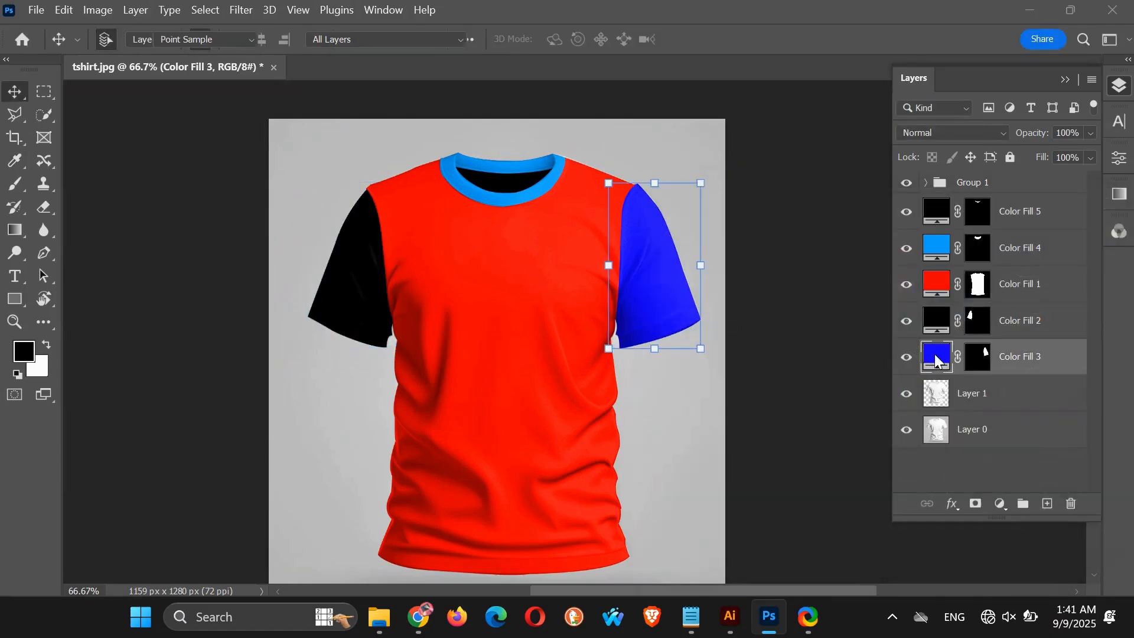
left_click_drag(680, 449, 654, 476)
left_click(1056, 237)
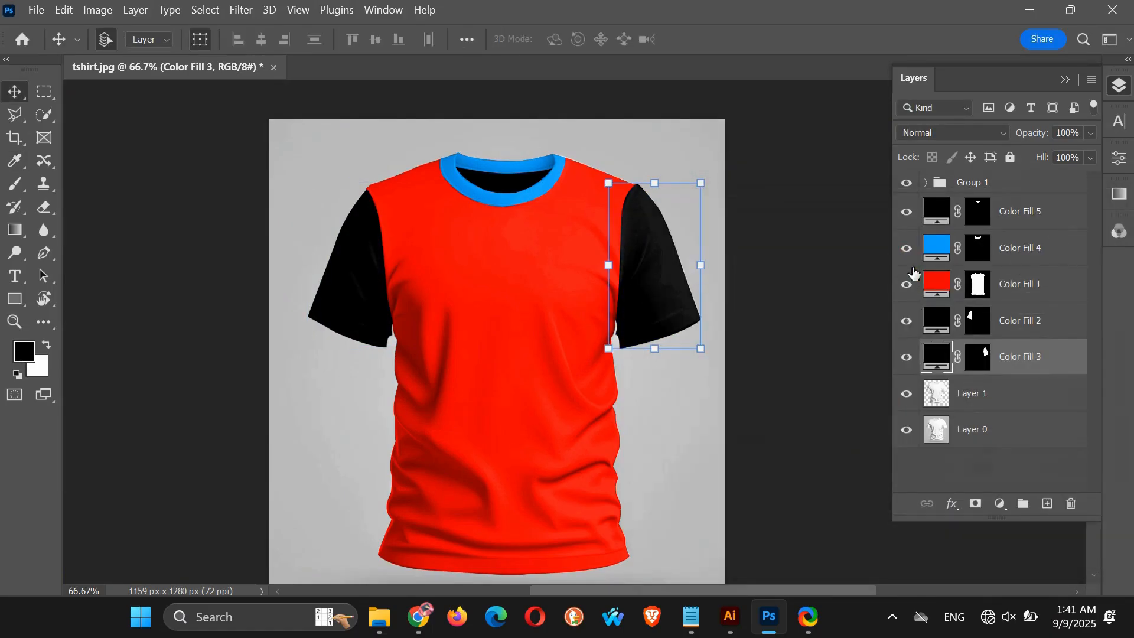
Step: Draw a rectangle shape about 746 × 1141 px over the T-shirt body, above Color Fill 1, with a black fill and no stroke
left_click(1016, 287)
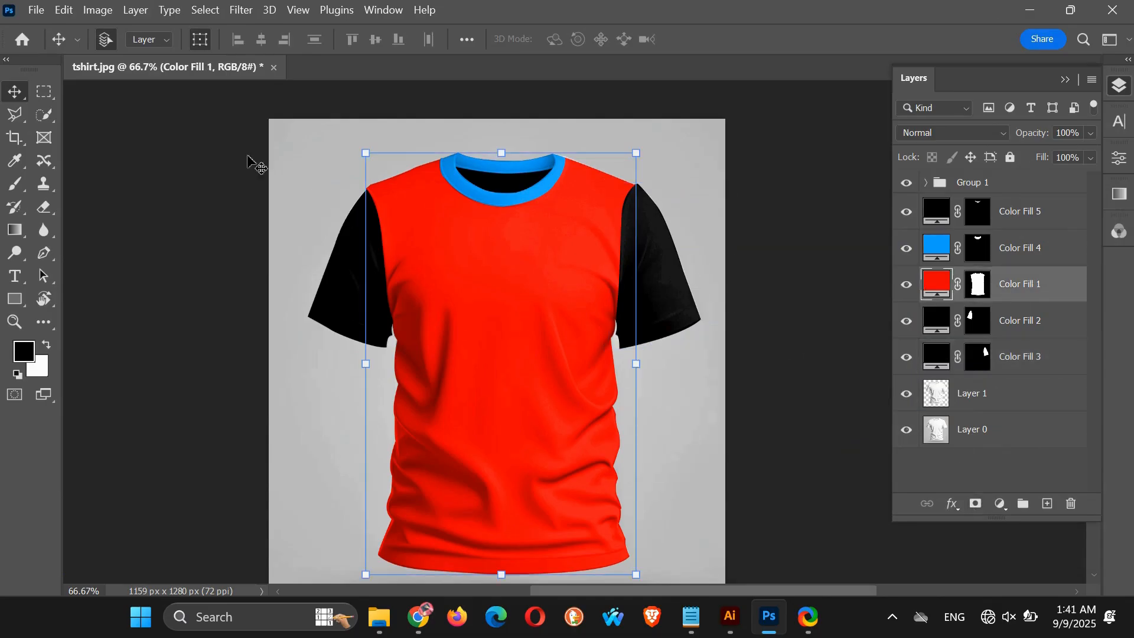
left_click(15, 299)
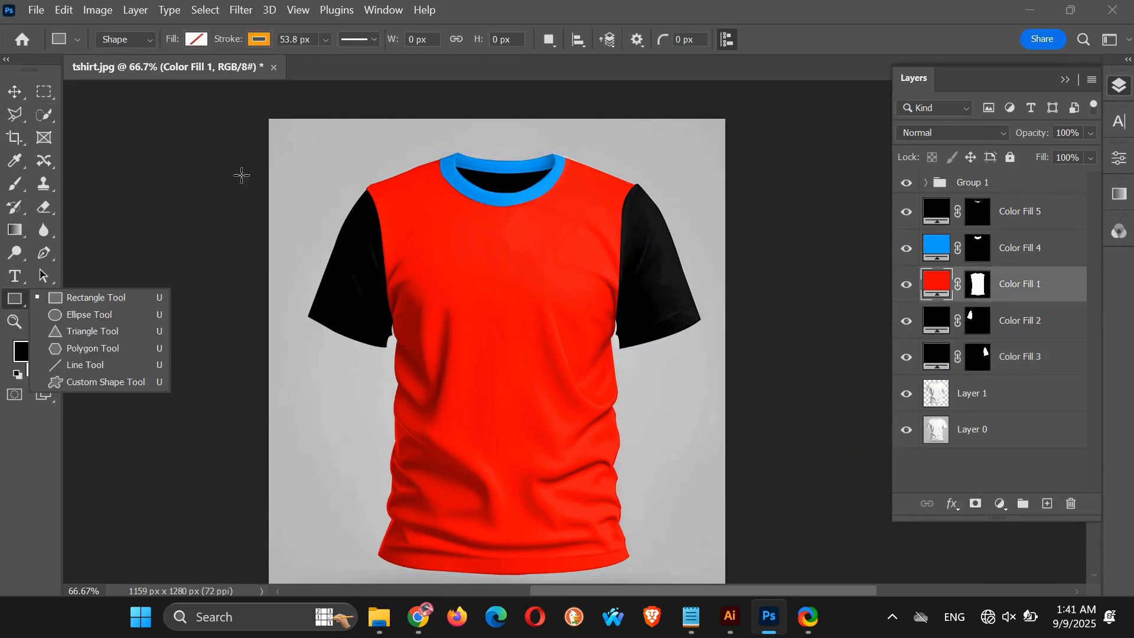
left_click_drag(350, 131, 644, 566)
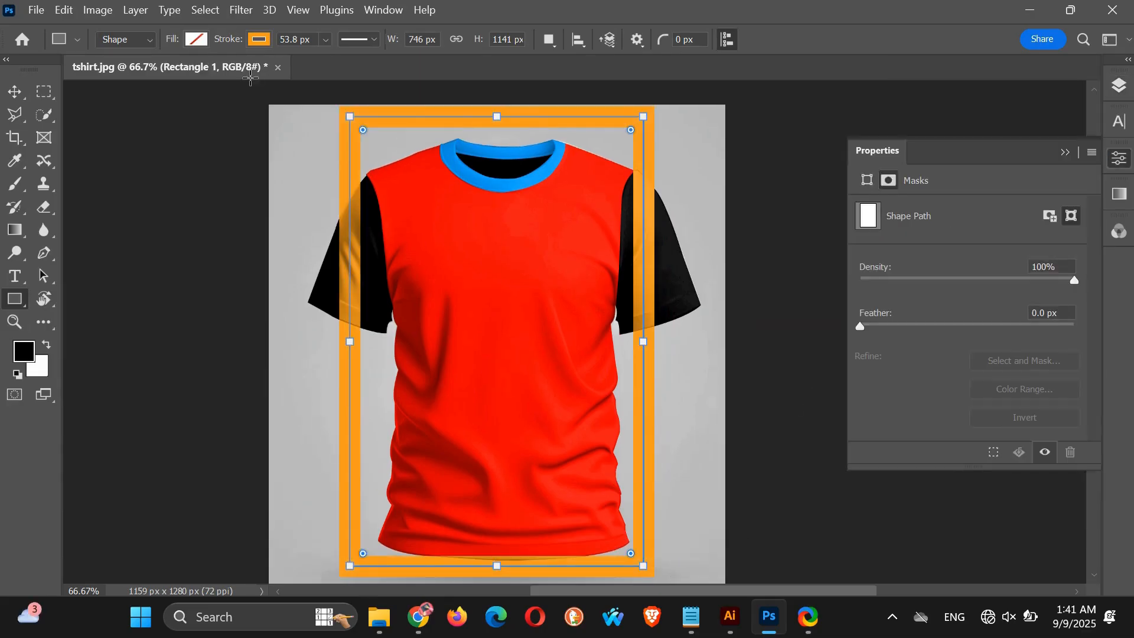
left_click(195, 41)
left_click(100, 133)
left_click(259, 39)
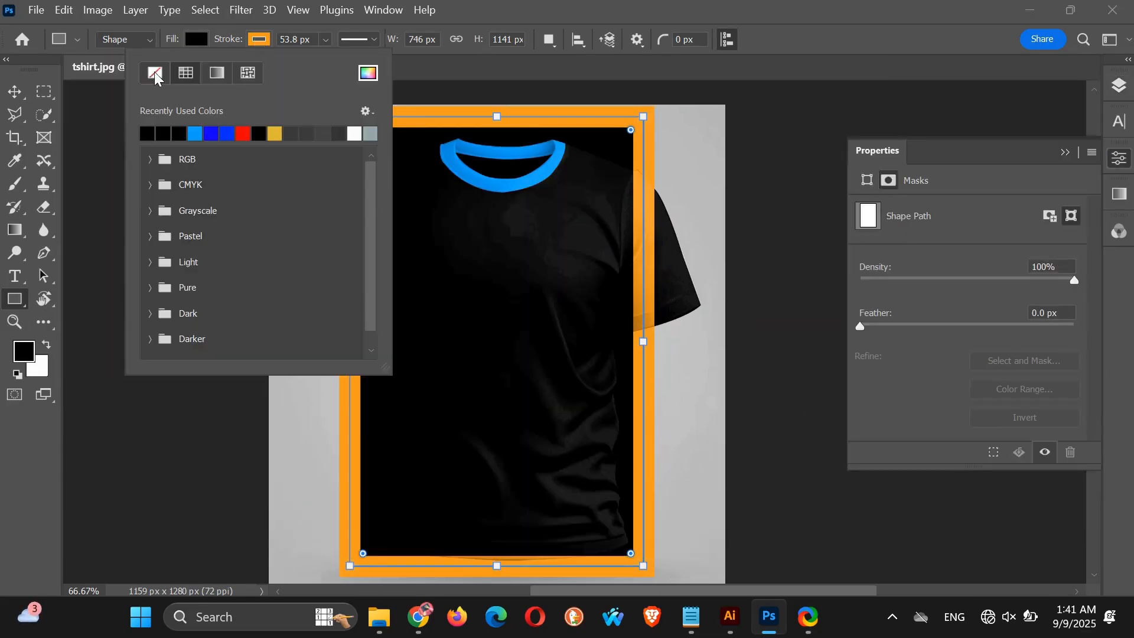
left_click(152, 75)
left_click(12, 93)
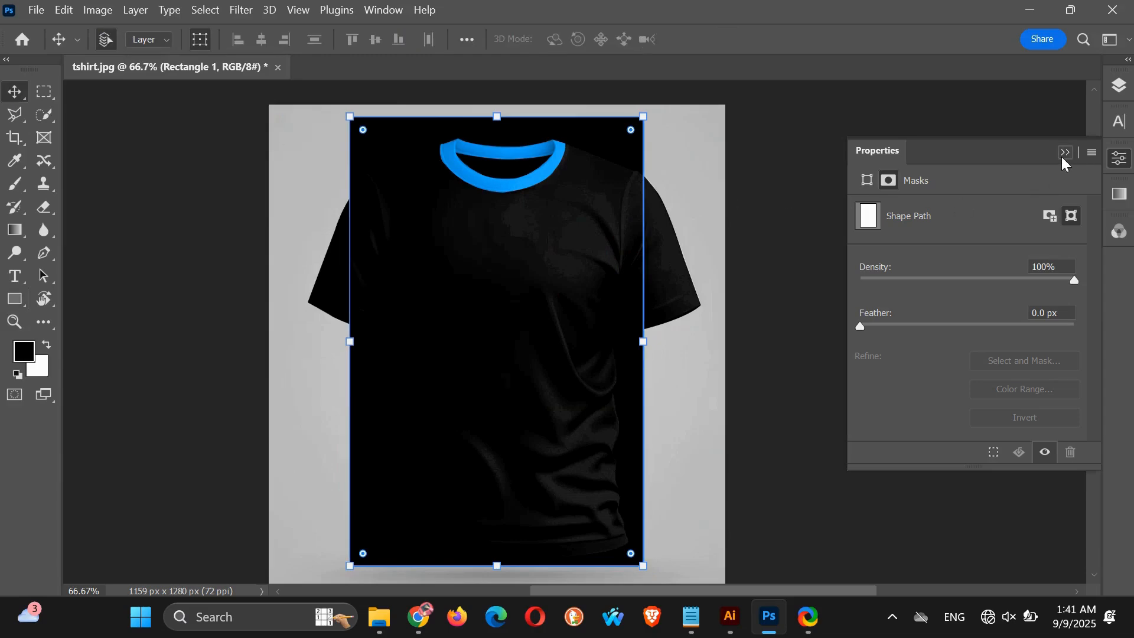
Step: Convert the Rectangle 1 layer to a Smart Object
left_click(1066, 155)
left_click(1119, 85)
right_click(957, 301)
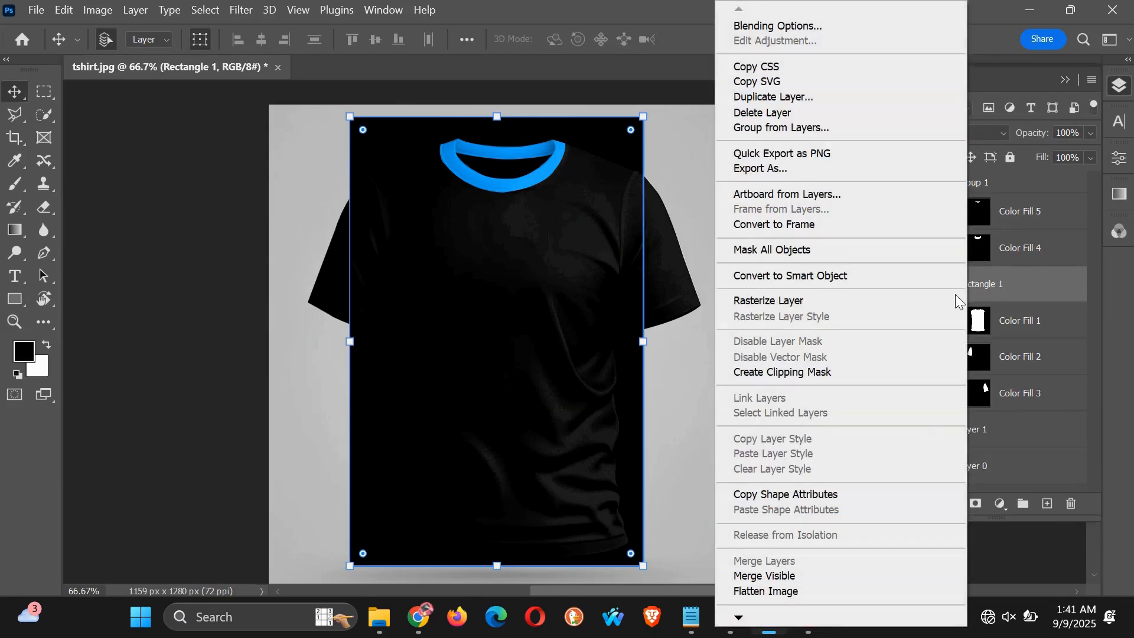
left_click(777, 275)
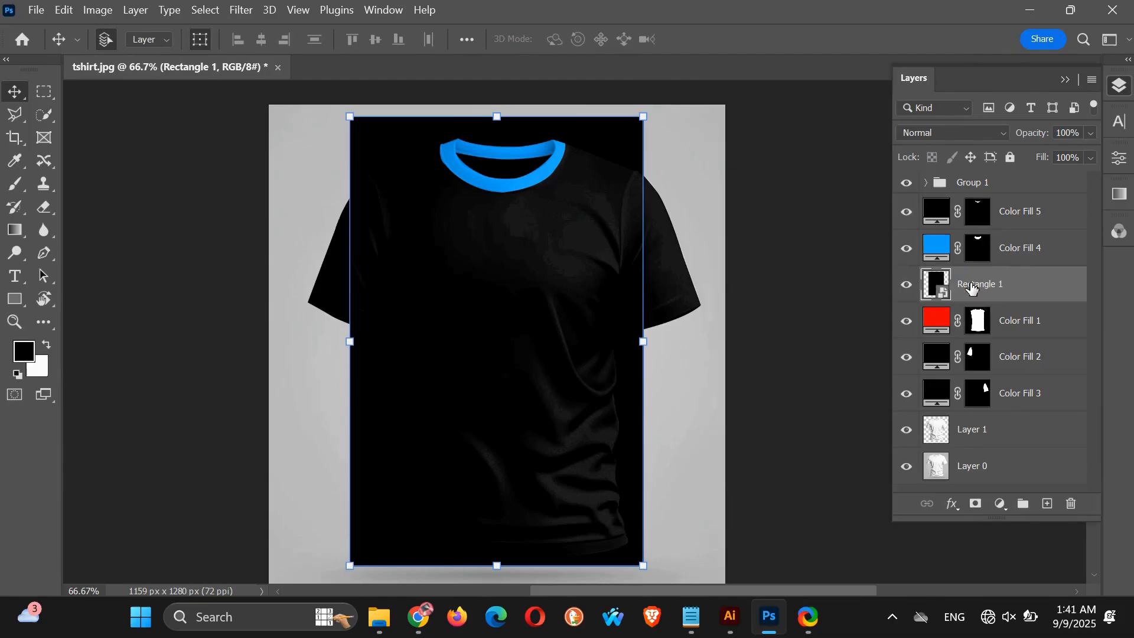
right_click(974, 284)
left_click(1026, 285)
Step: Warp the Rectangle 1 Smart Object, bending its right edge inward and pulling both upper corners down to the shoulder seams
key("ctrl+t")
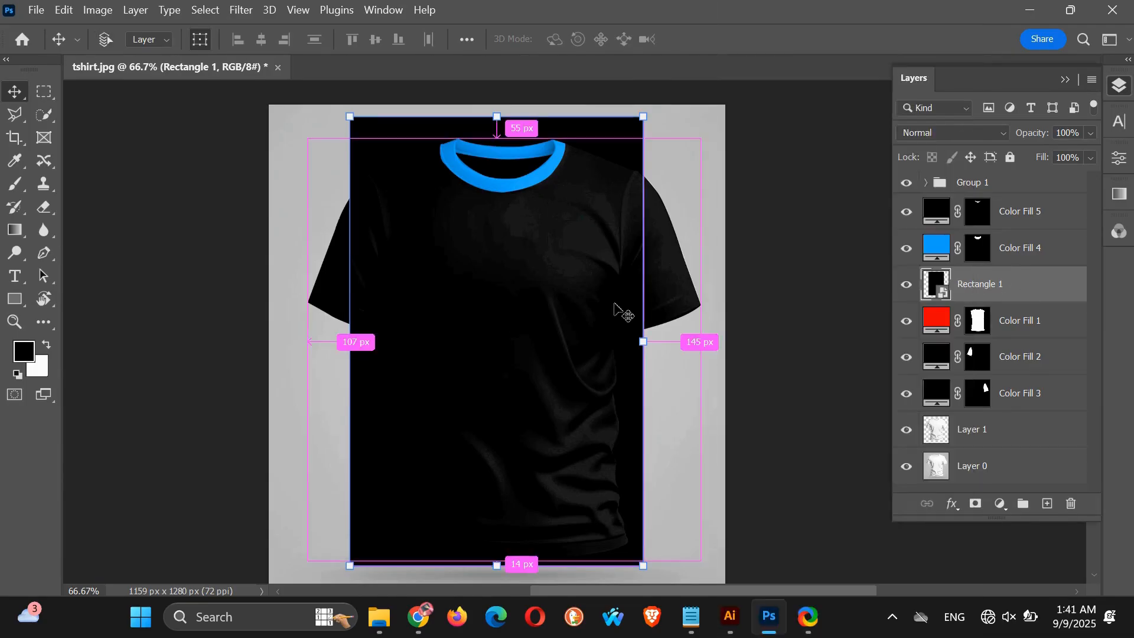
right_click(527, 265)
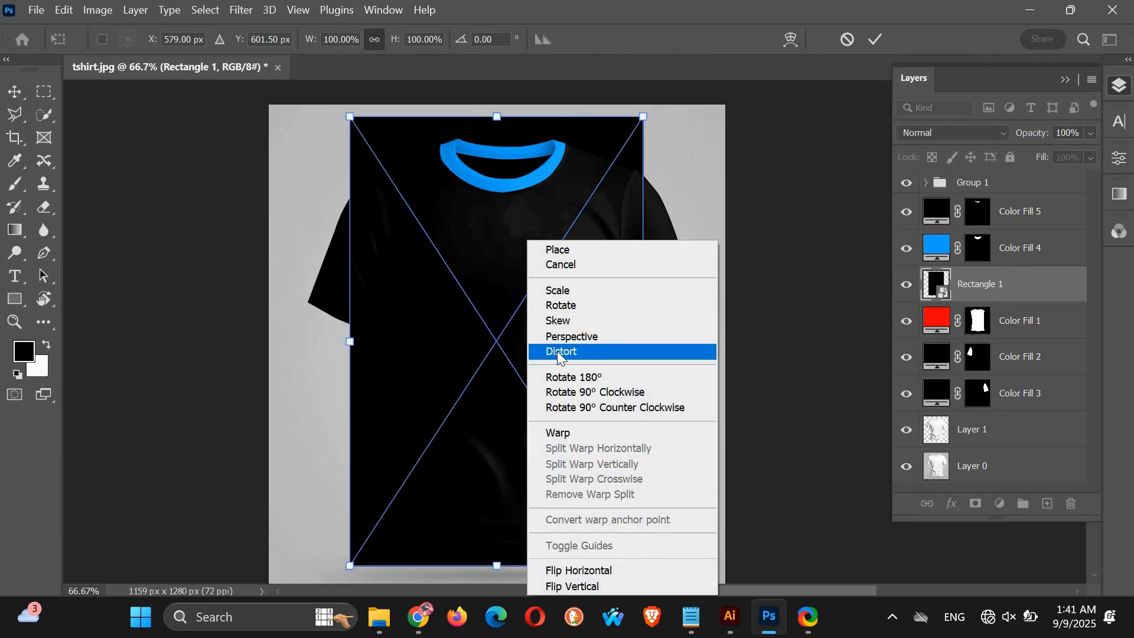
left_click(559, 352)
right_click(514, 302)
left_click(567, 436)
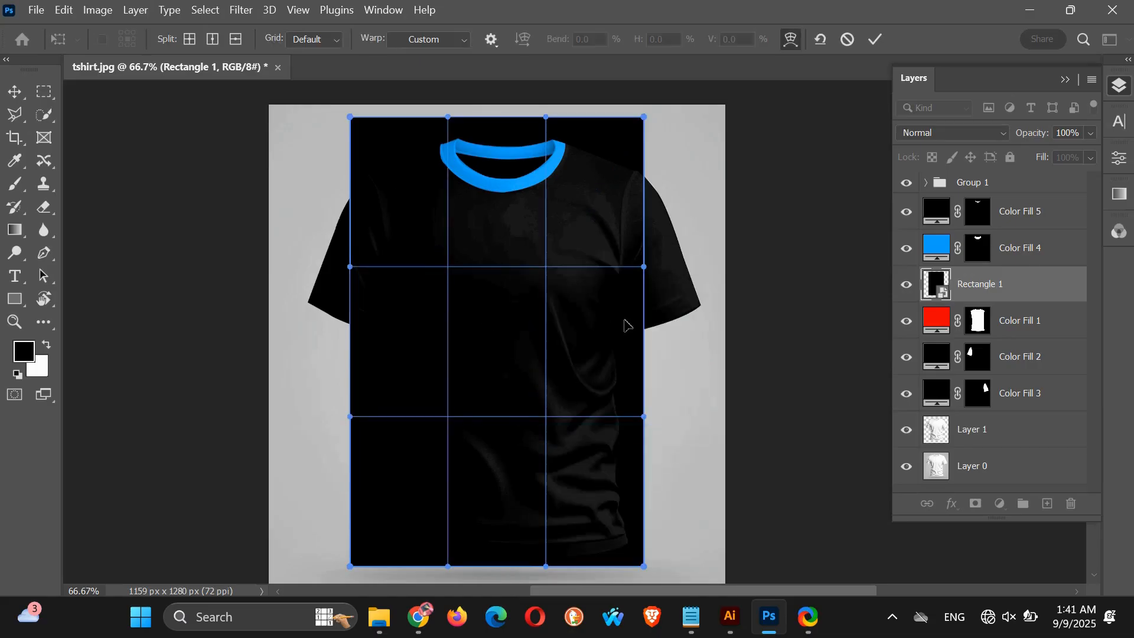
left_click_drag(641, 369, 624, 368)
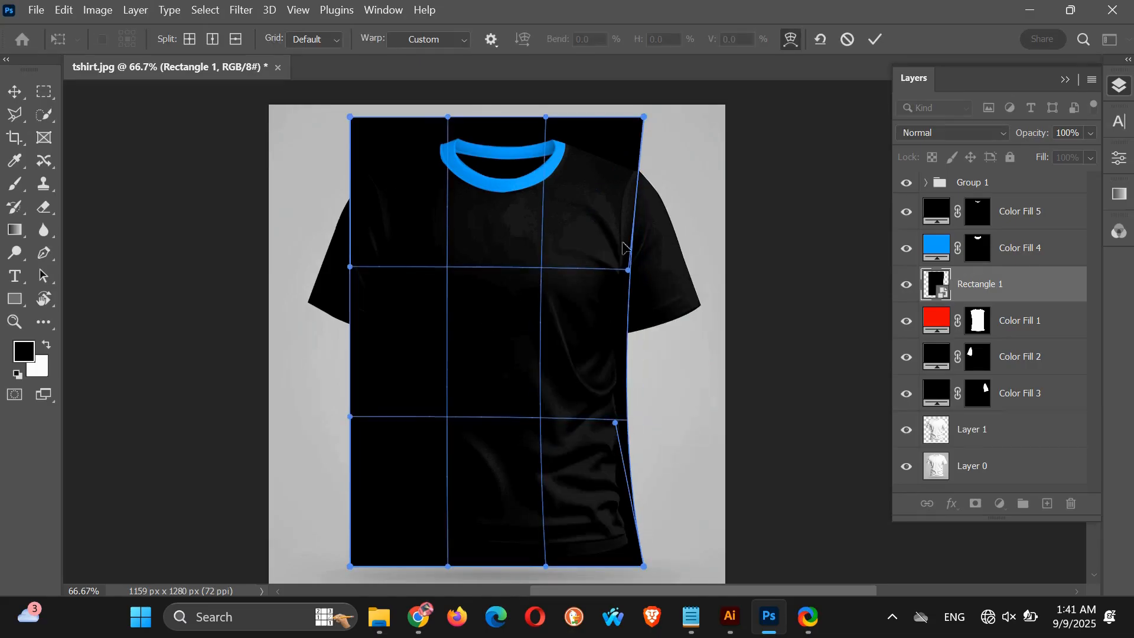
left_click_drag(644, 121, 641, 160)
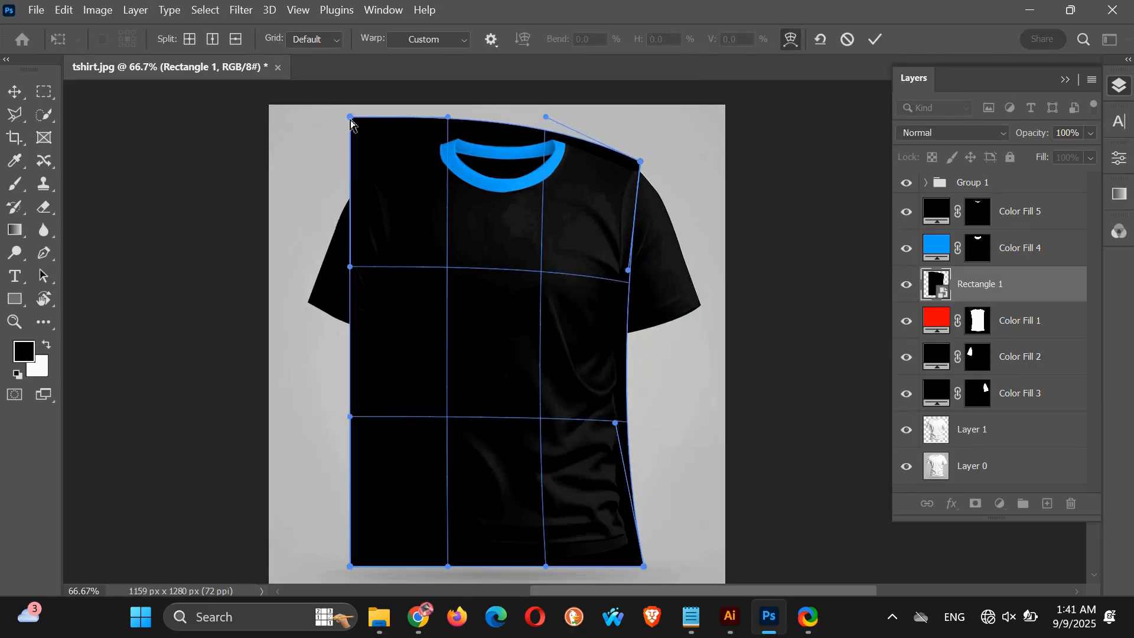
left_click_drag(351, 118, 362, 161)
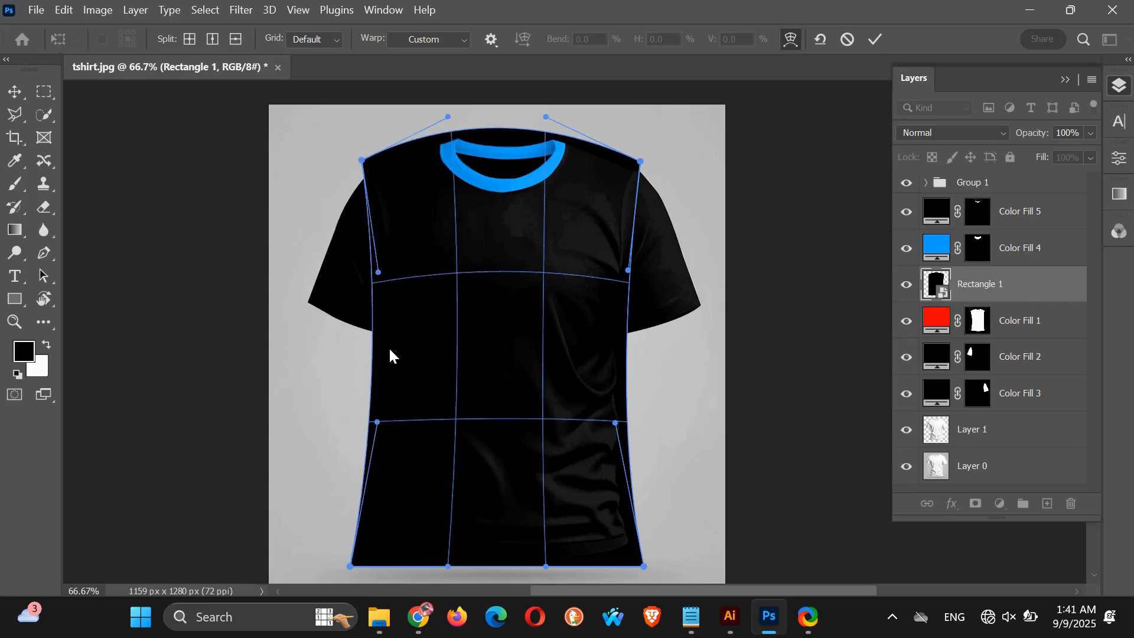
Step: Bend the warp's left side and lower corners in to follow the T-shirt body and hem, refine the right edge, and apply it
left_click_drag(390, 355, 411, 371)
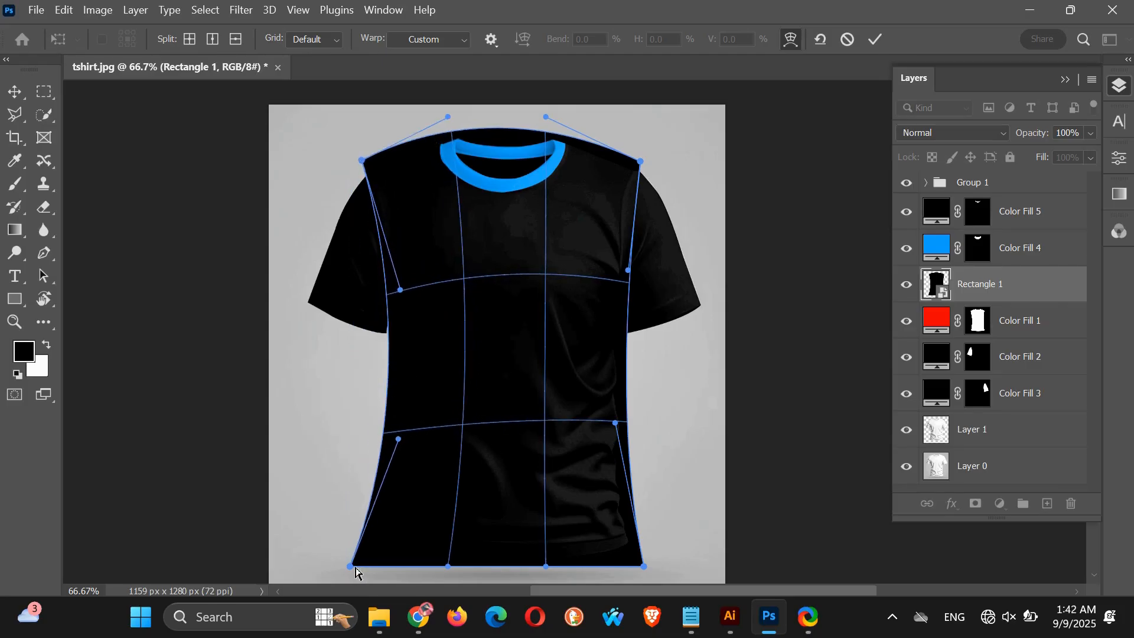
left_click_drag(351, 567, 374, 549)
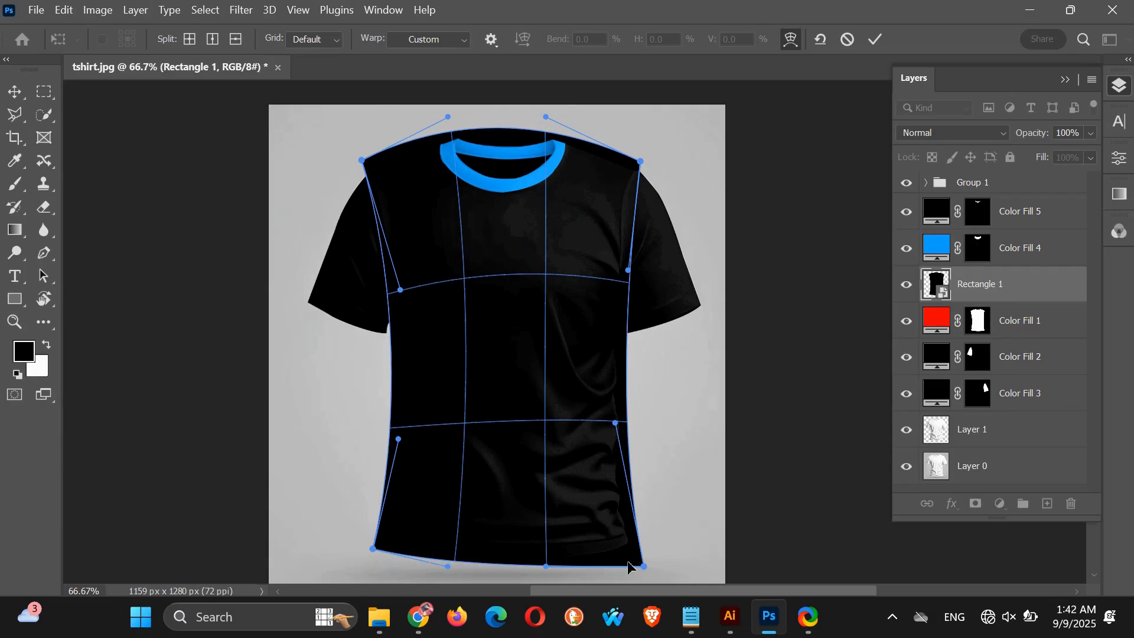
left_click_drag(638, 570, 572, 565)
mouse_move(608, 353)
left_mouse_down()
mouse_move(601, 359)
mouse_move(610, 355)
left_mouse_up()
left_click_drag(615, 273, 617, 254)
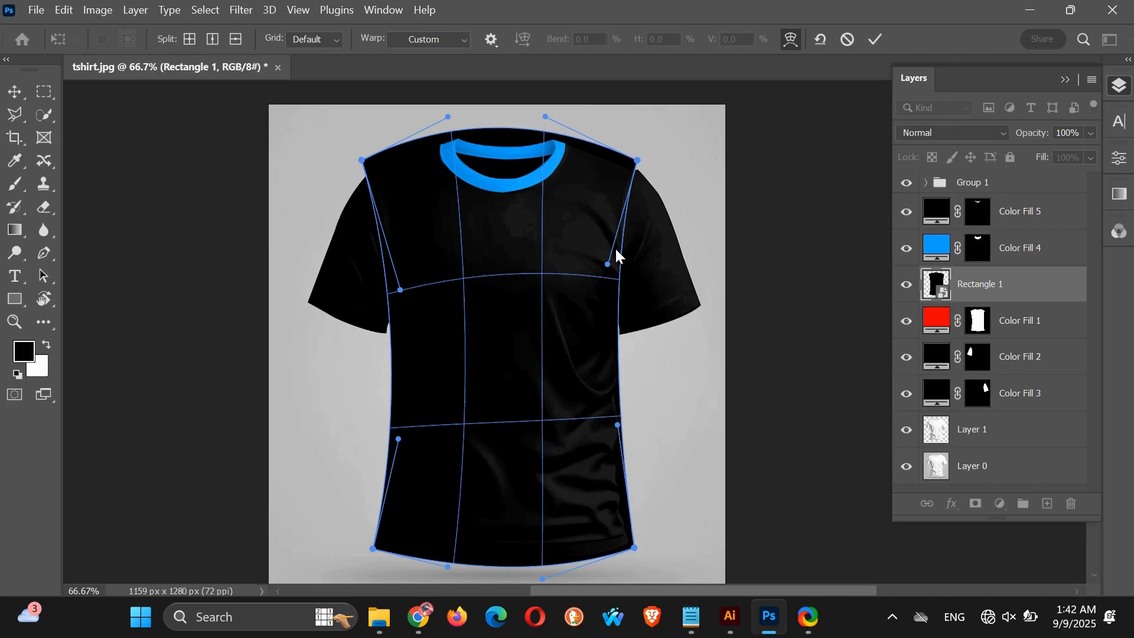
left_click(876, 39)
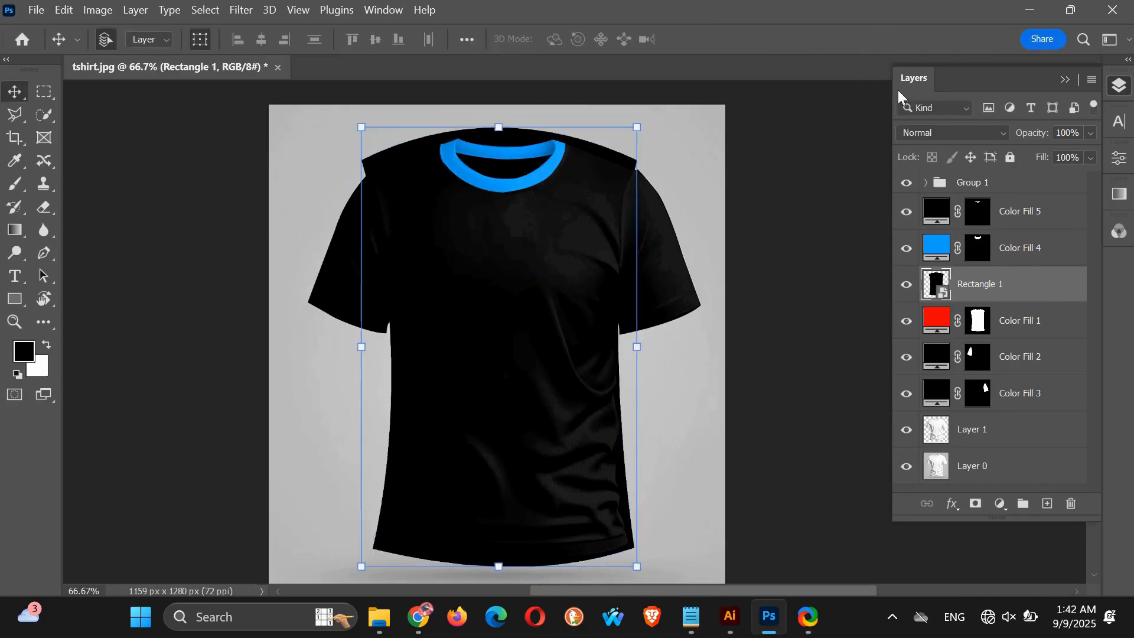
Step: Load the Color Fill 1 mask as a selection and add it as a layer mask on Rectangle 1
left_click(974, 324, "ctrl")
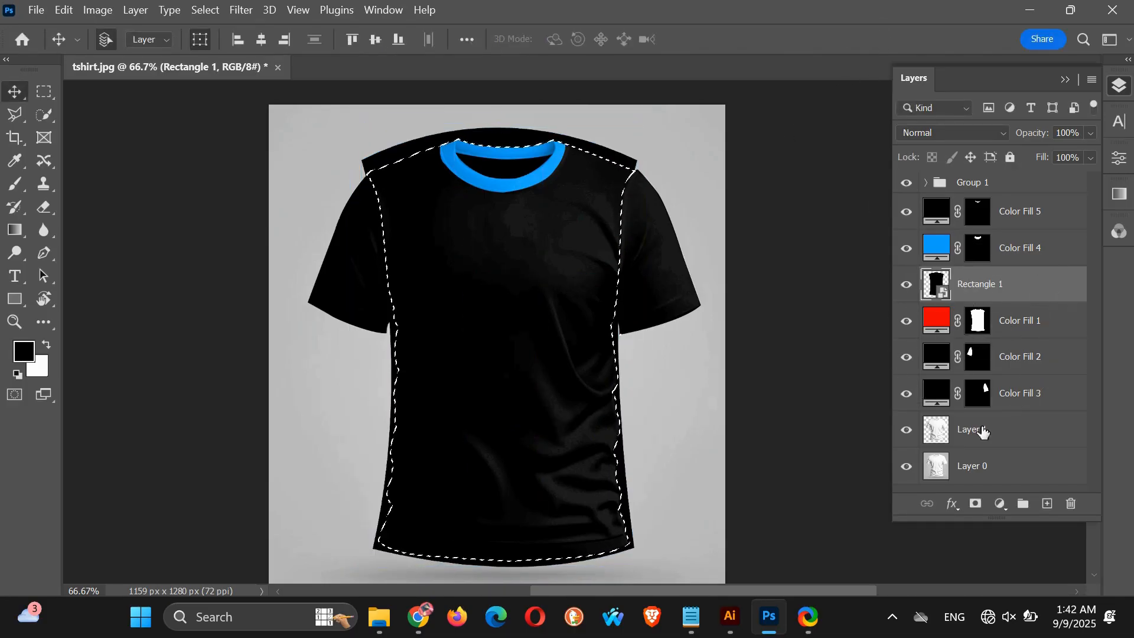
left_click(976, 504)
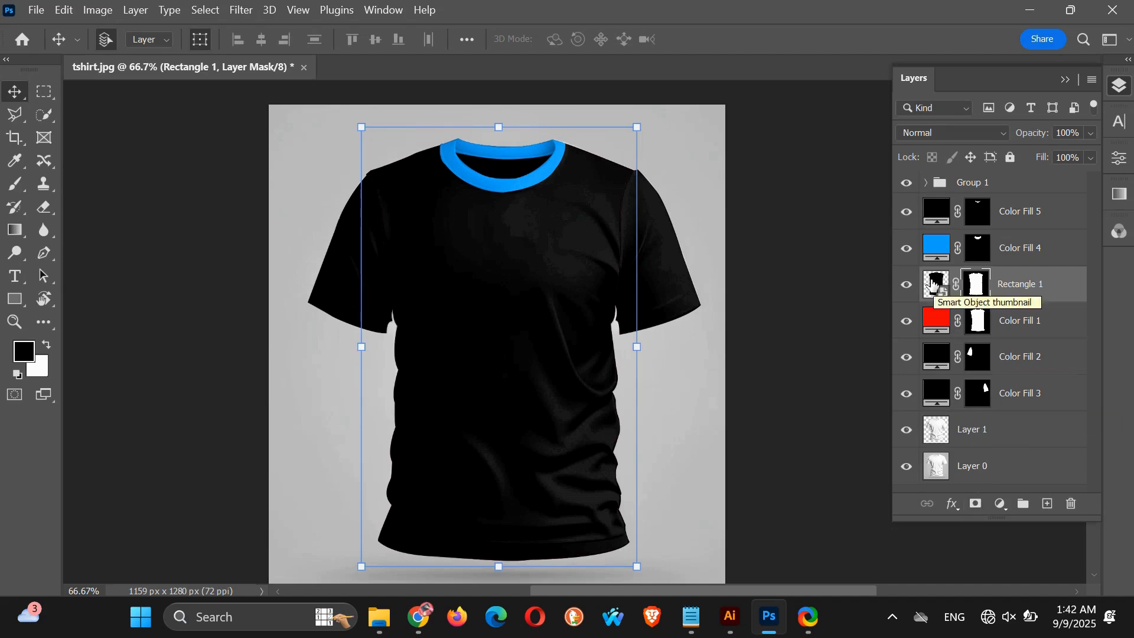
Step: Open the contents of the Rectangle 1 Smart Object and place the tshirt design-01 image from the Desktop folder into it
left_click(934, 285)
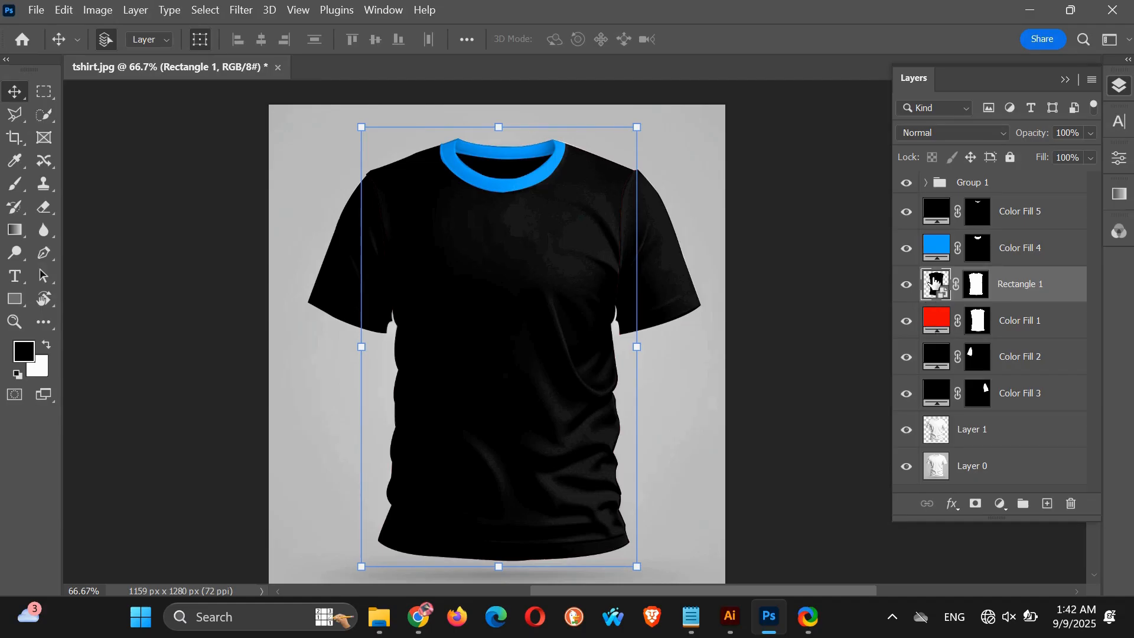
double_click(931, 288)
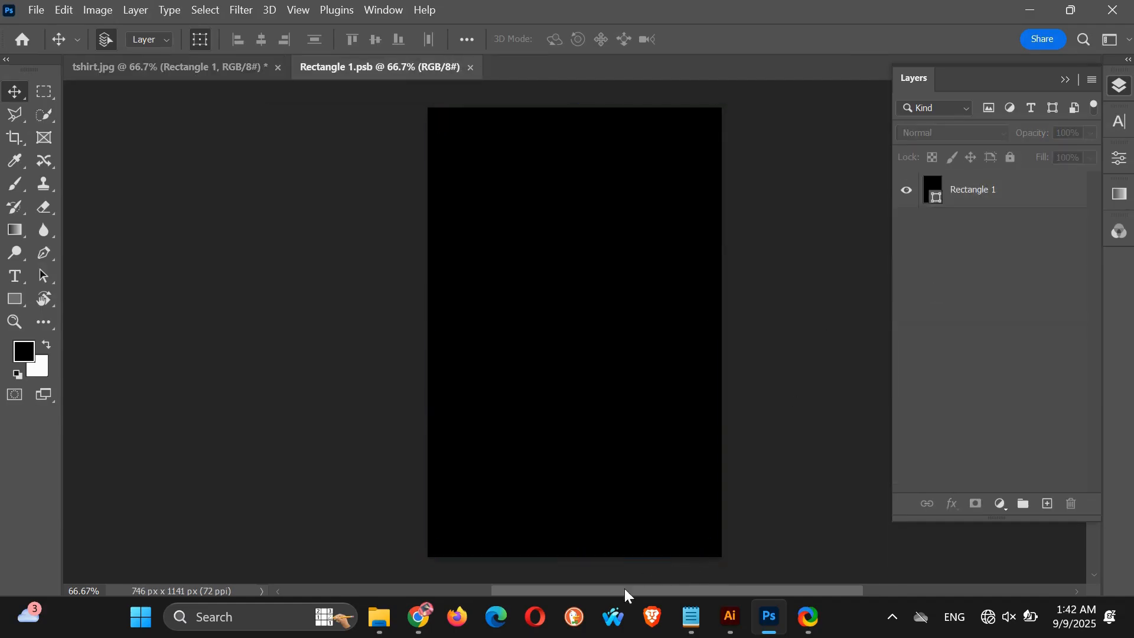
left_click(381, 618)
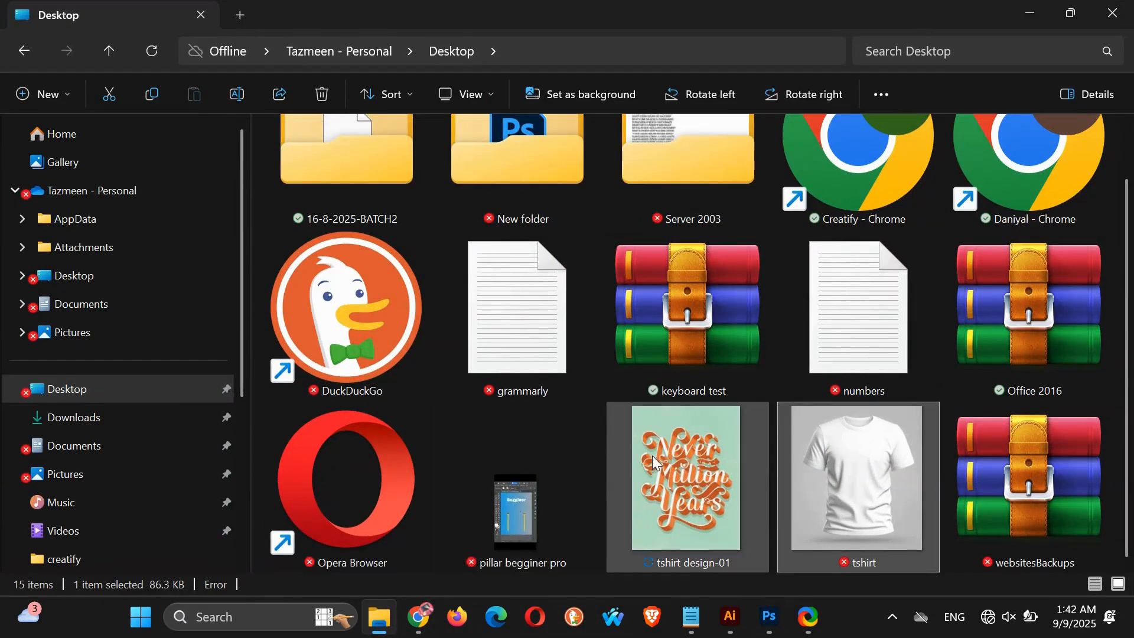
left_click_drag(655, 462, 566, 313)
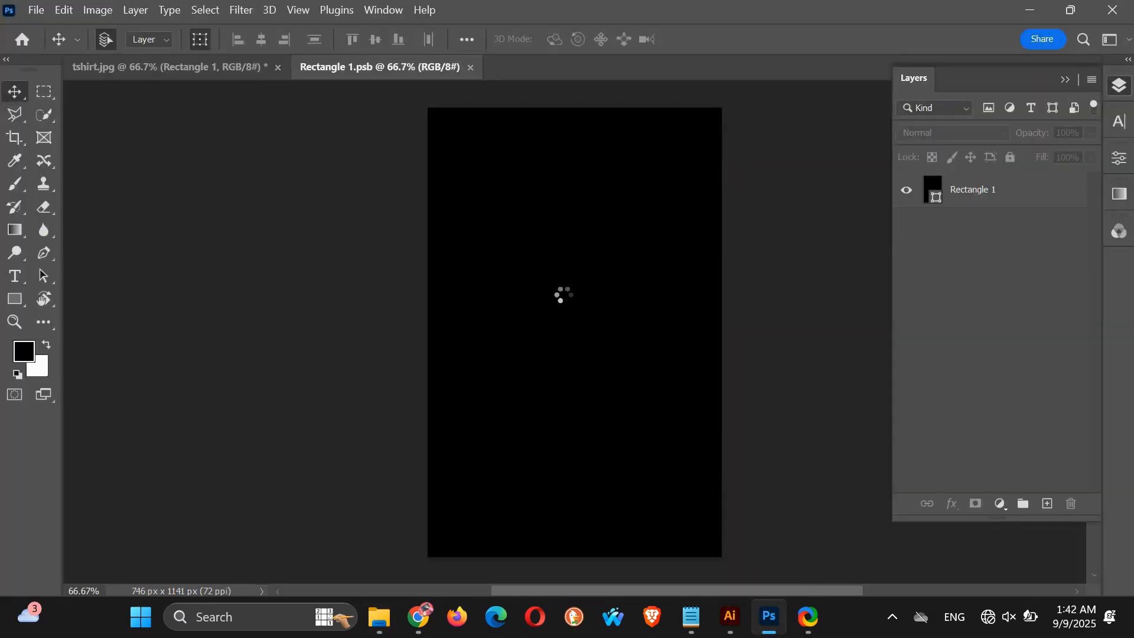
Step: Stretch the placed design to cover the whole 746 × 1141 px canvas, save the Smart Object, and return to tshirt.jpg
left_click_drag(556, 194, 555, 165)
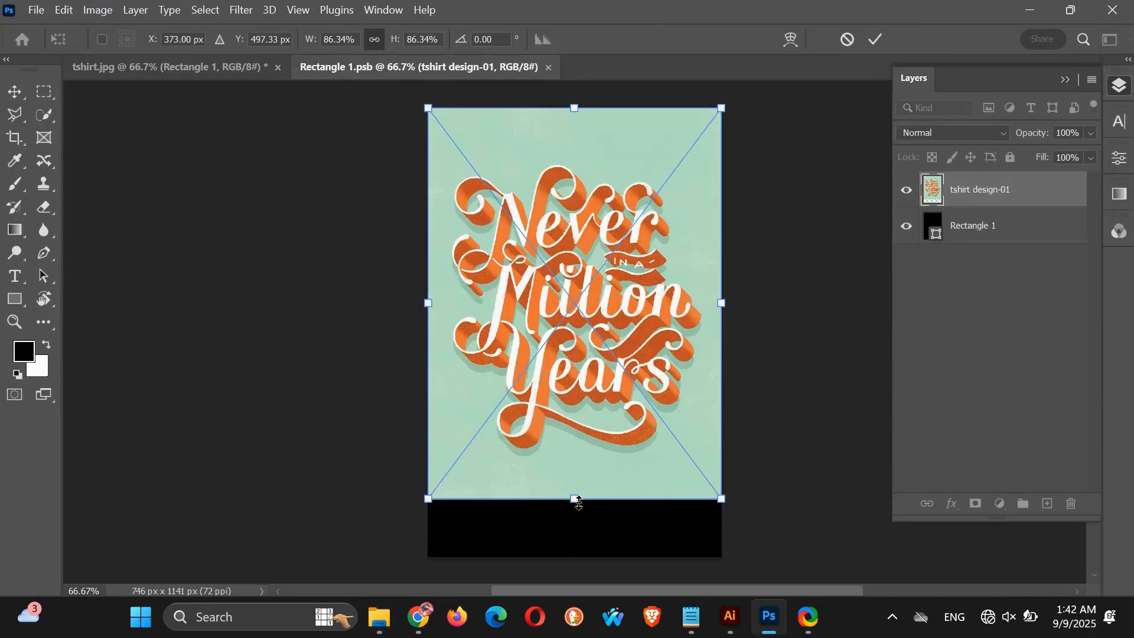
left_click_drag(579, 502, 584, 557)
left_click_drag(590, 453, 591, 456)
left_click(874, 39)
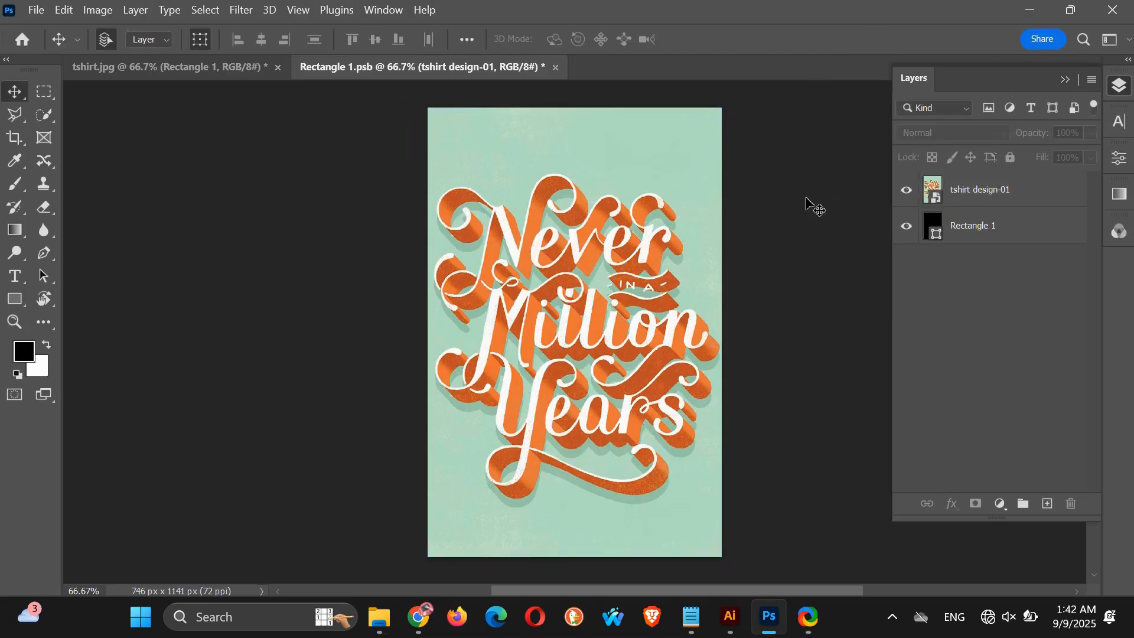
key("ctrl+s")
left_click(222, 68)
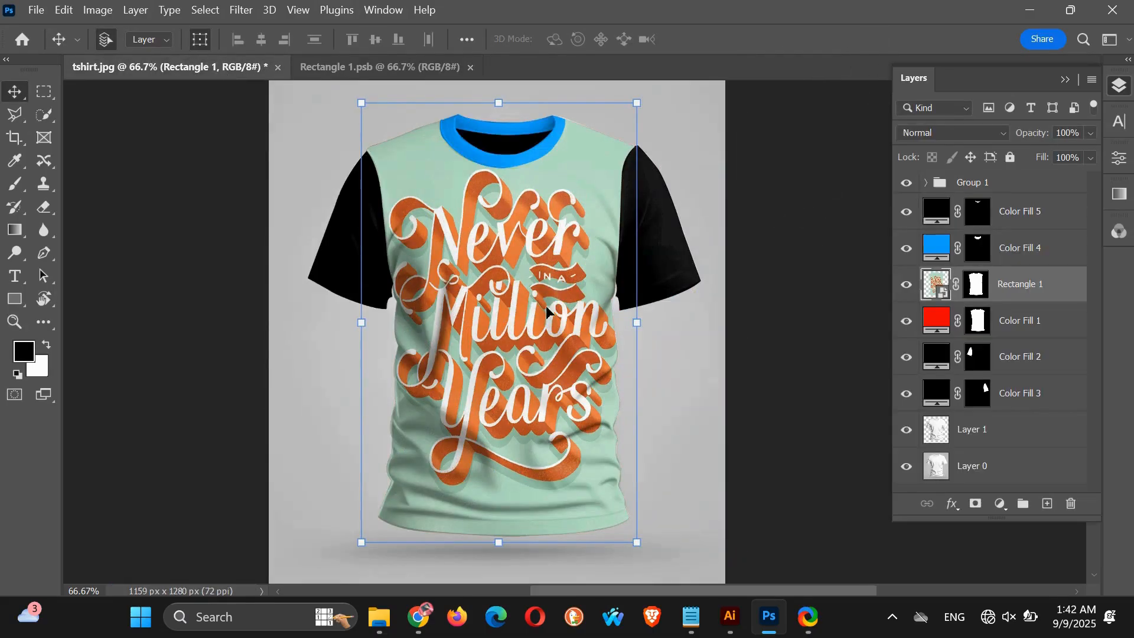
Step: Sample the mint green background of the design in Rectangle 1.psb as the foreground colour and return to tshirt.jpg
left_click(396, 66)
key("i")
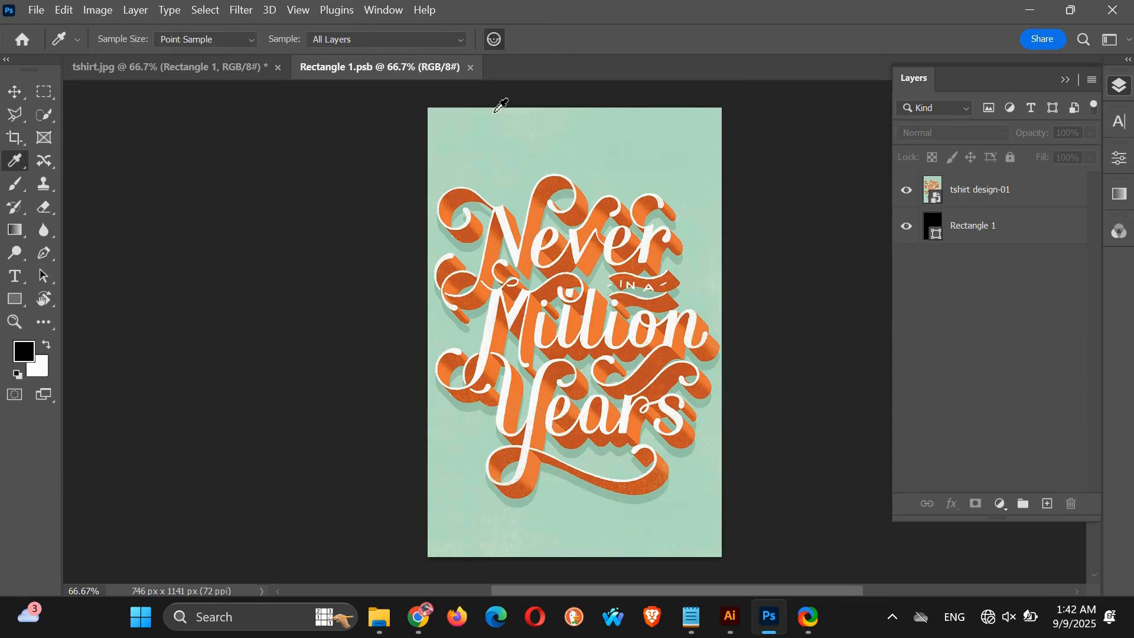
left_click(498, 109)
left_click(222, 70)
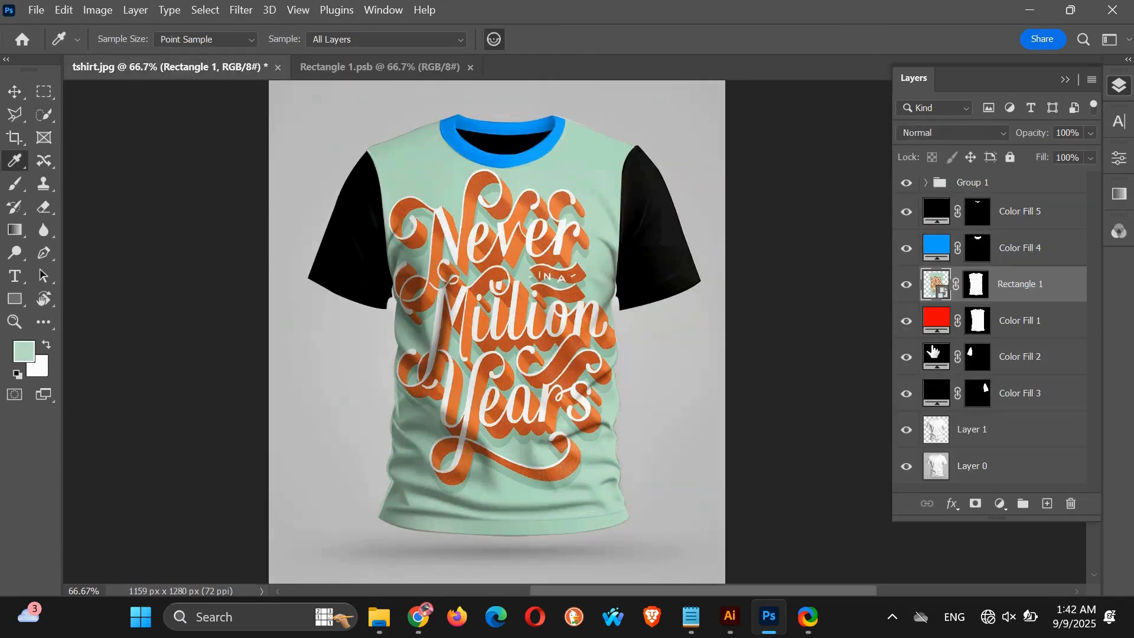
left_click(928, 355)
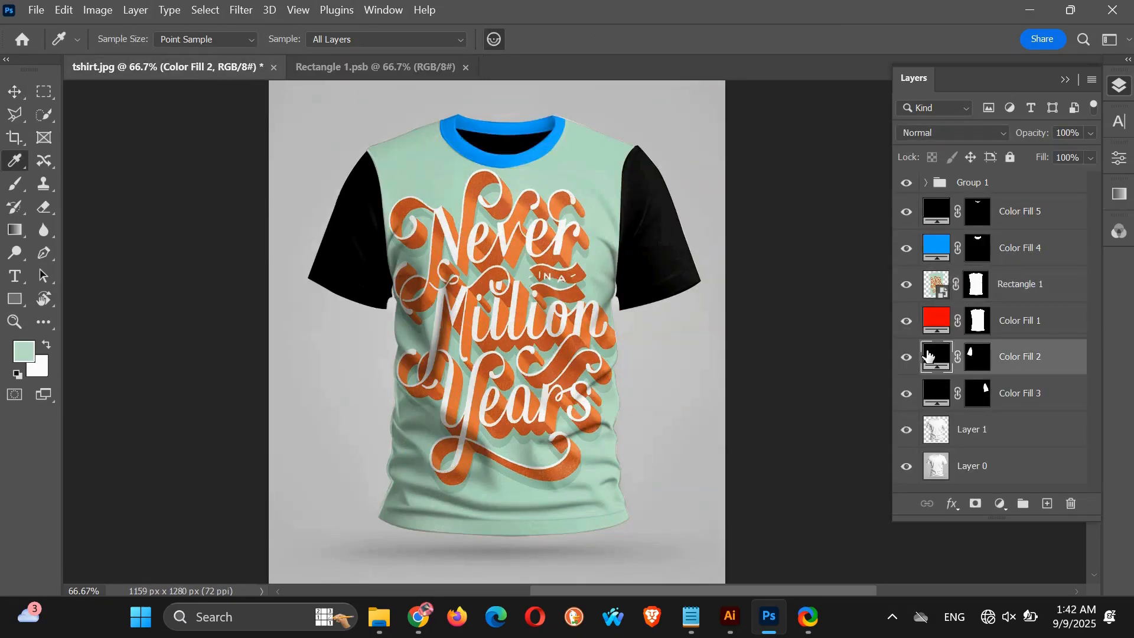
double_click(930, 354)
key("BackSpace")
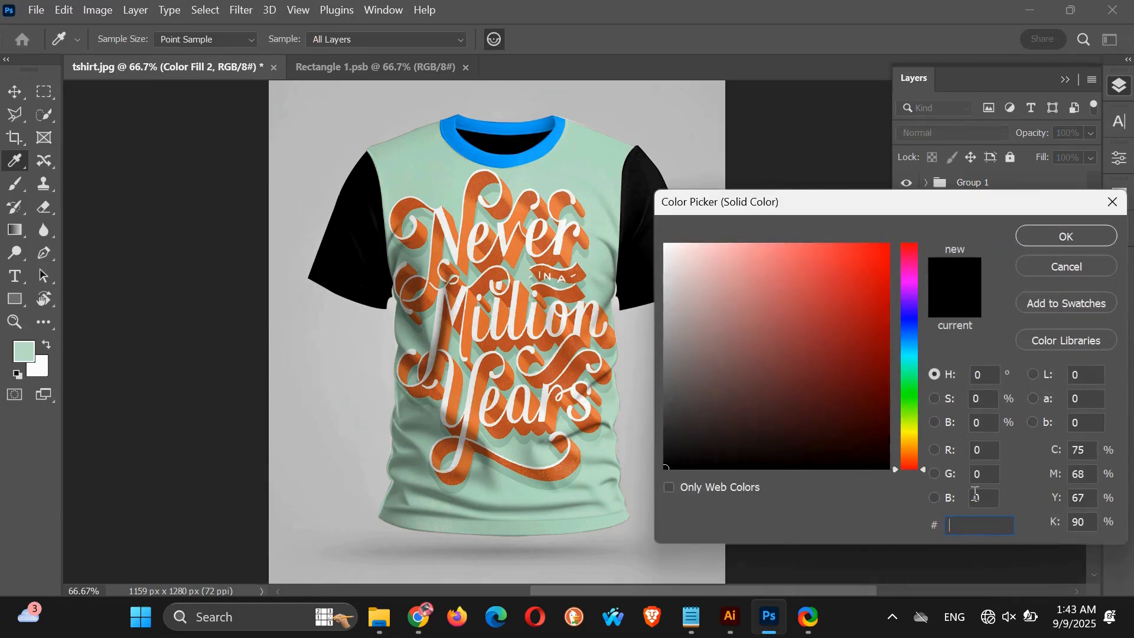
left_click(1055, 267)
Step: Copy the foreground hex code b7dfc4 and apply it to both sleeve fill layers, Color Fill 2 and Color Fill 3
left_click(26, 354)
key("ctrl+c")
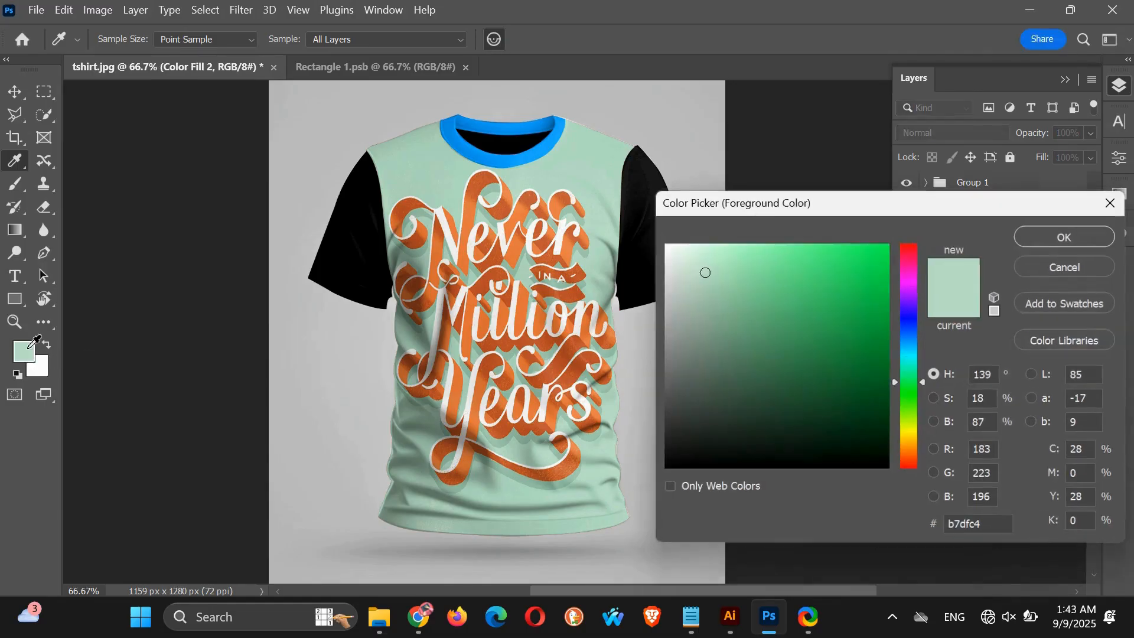
left_click(1052, 232)
double_click(923, 365)
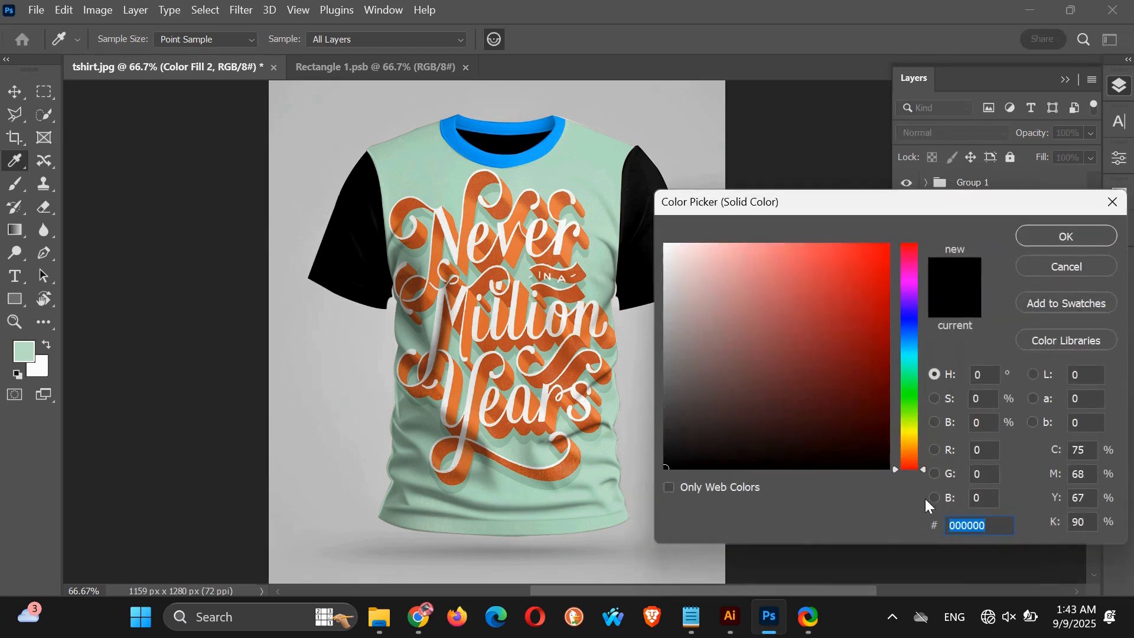
key("ctrl+v")
left_click(1091, 234)
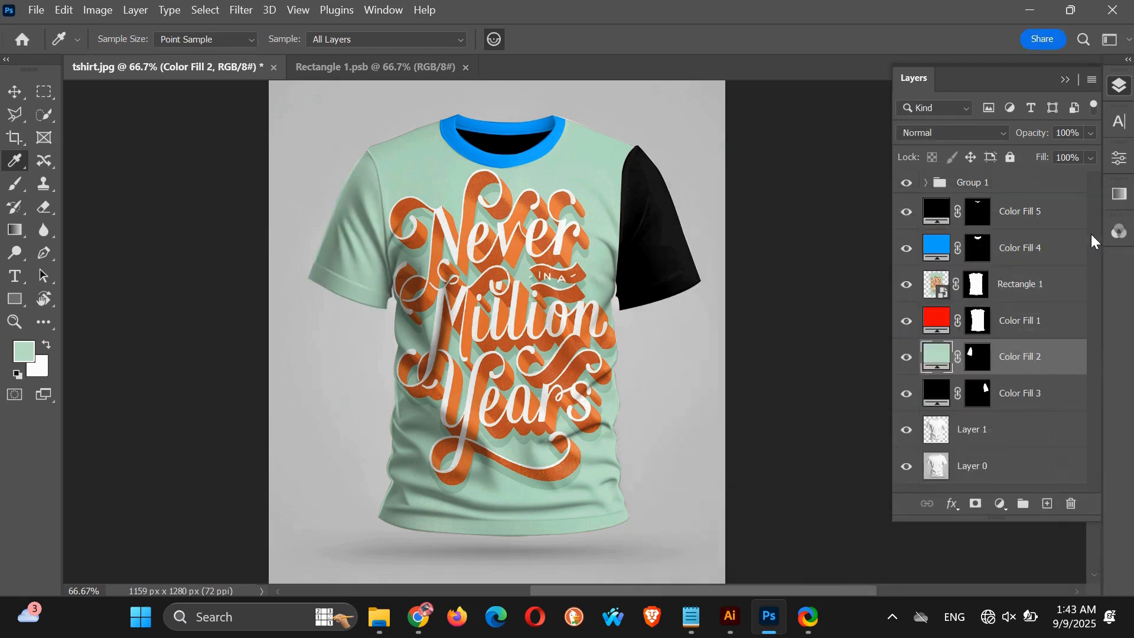
double_click(938, 392)
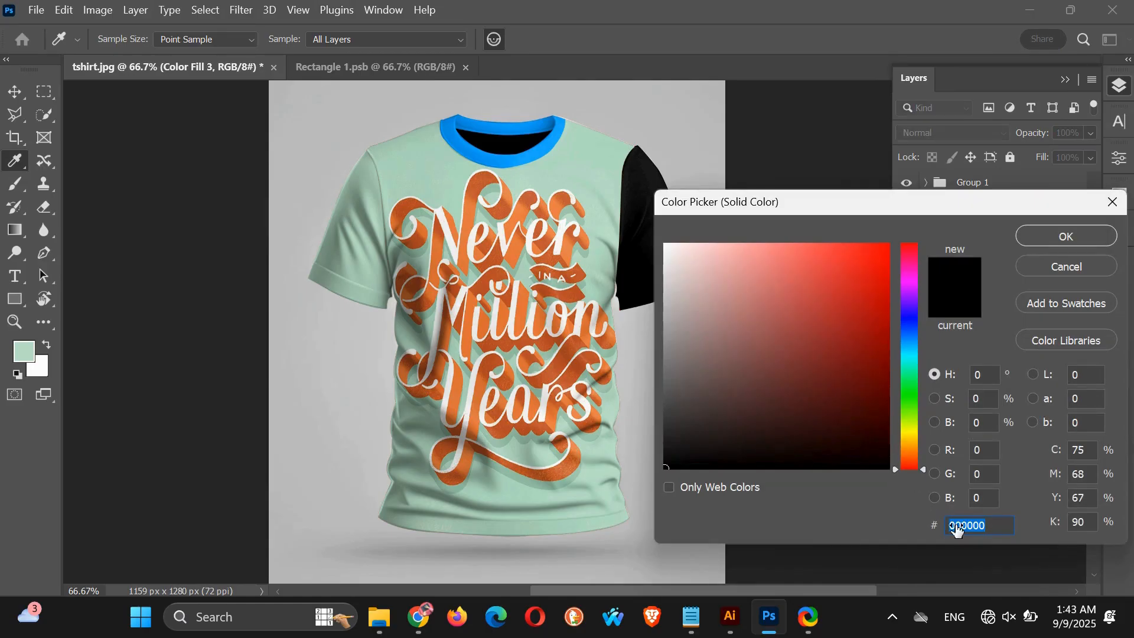
key("ctrl+v")
left_click(1035, 233)
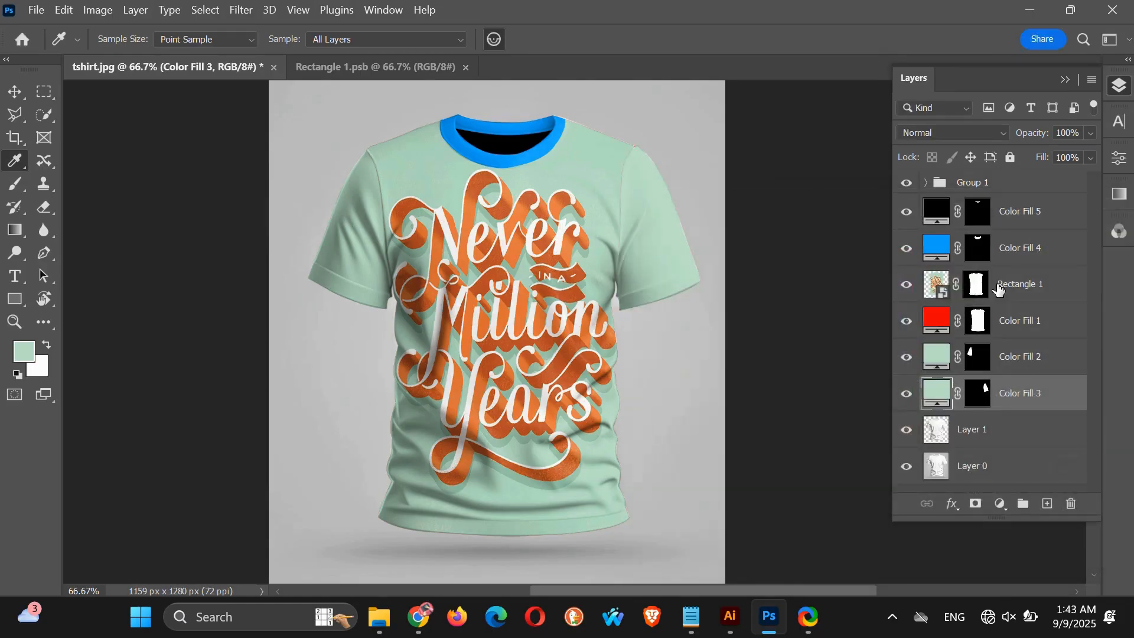
Step: Sample the orange from the design's lettering and apply its hex code e97b41 to the collar fill, Color Fill 4
left_click(523, 209)
left_click(26, 360)
left_click(964, 527)
key("ctrl+c")
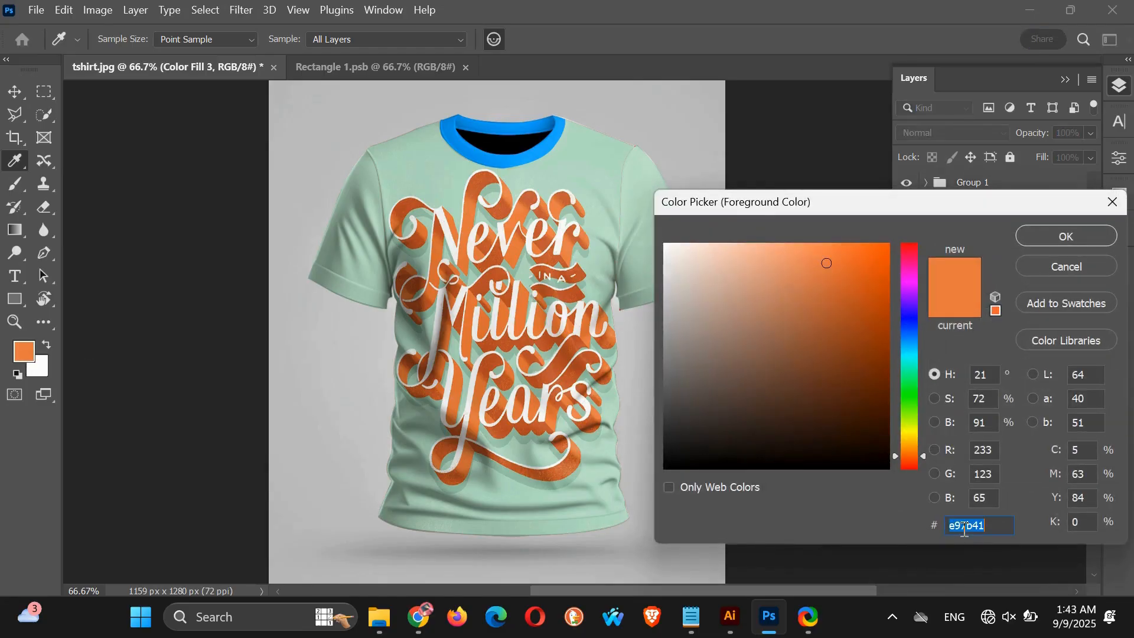
left_click(1068, 236)
double_click(939, 252)
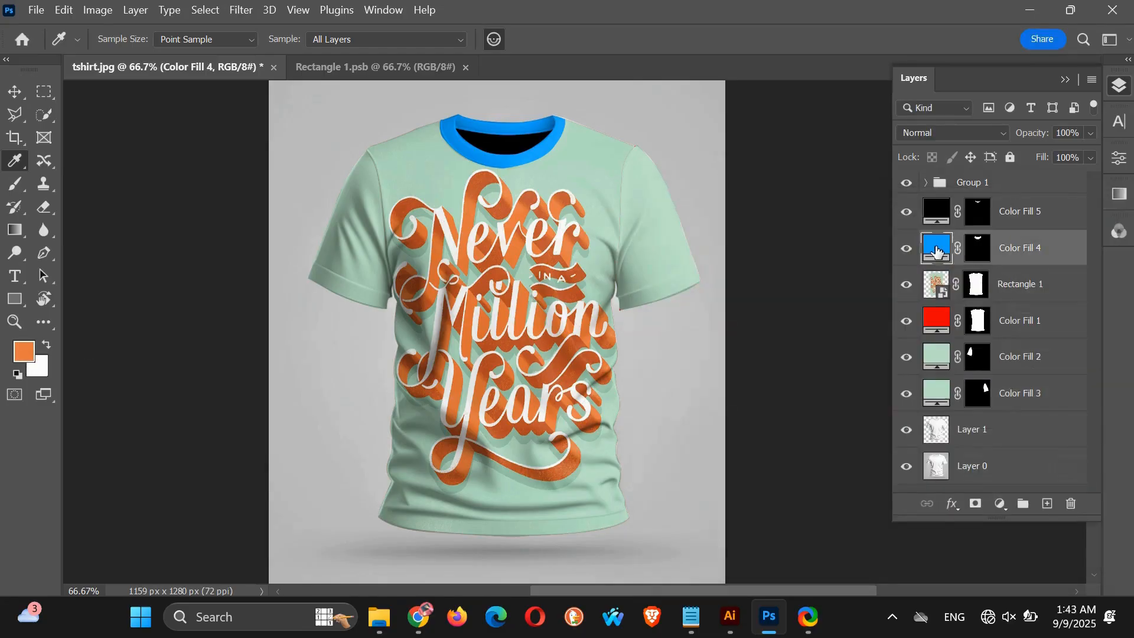
key("ctrl+v")
left_click(1063, 237)
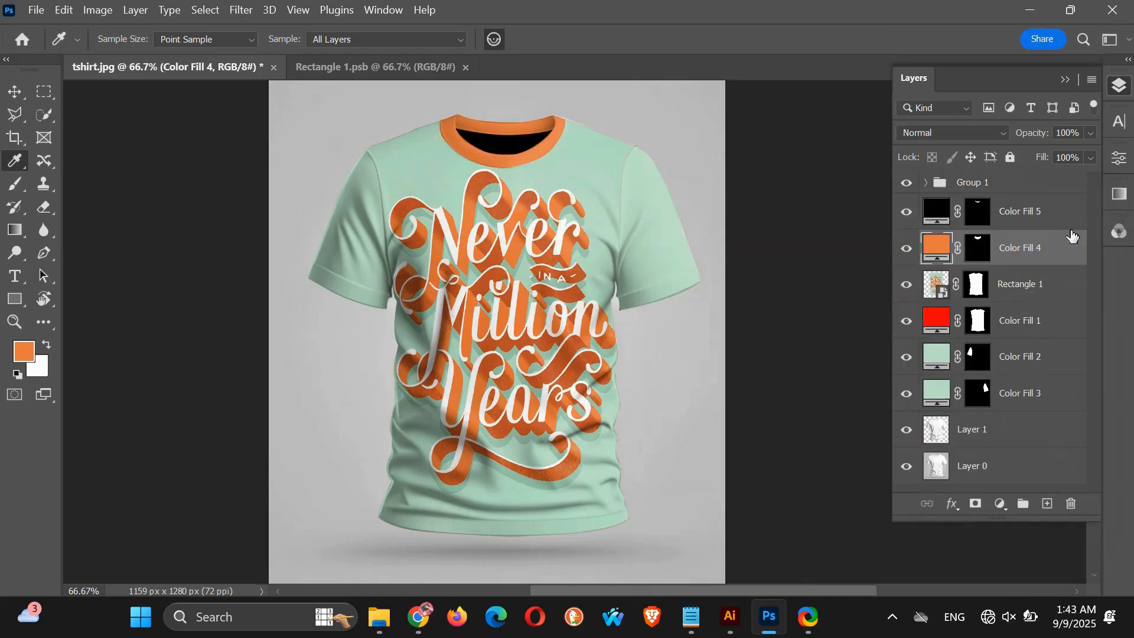
Step: Deselect the layer and view the whole T-shirt mockup at 50% zoom
key("v")
scroll(512, 364, "down", 1)
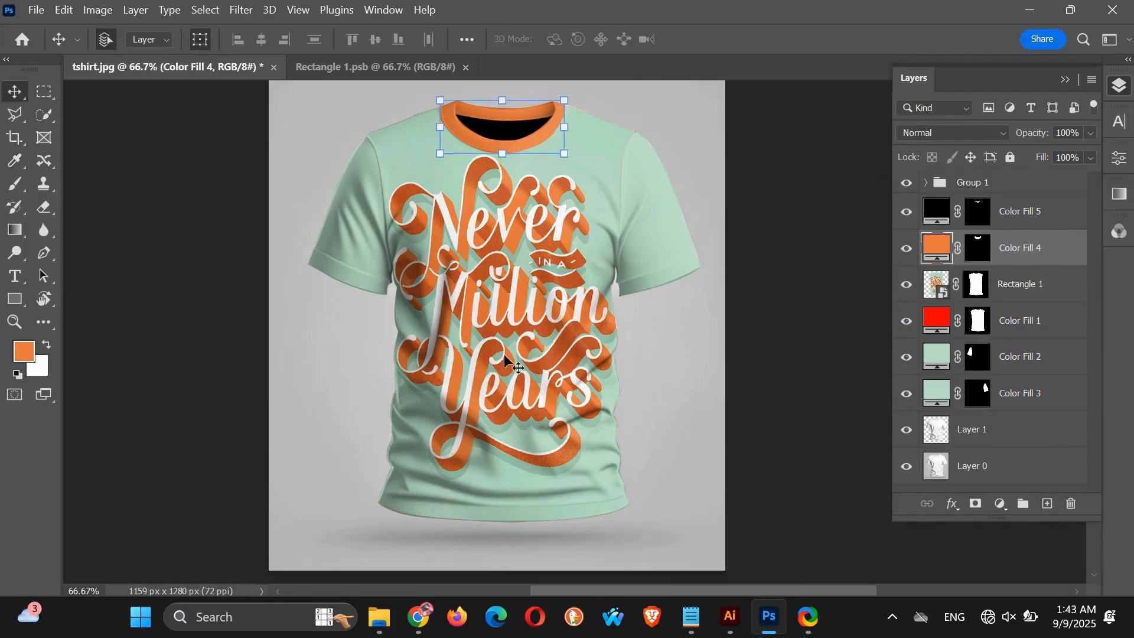
left_click(653, 349)
scroll(653, 348, "down", 1)
scroll(654, 347, "up", 1)
key("ctrl+minus")
left_click(809, 305)
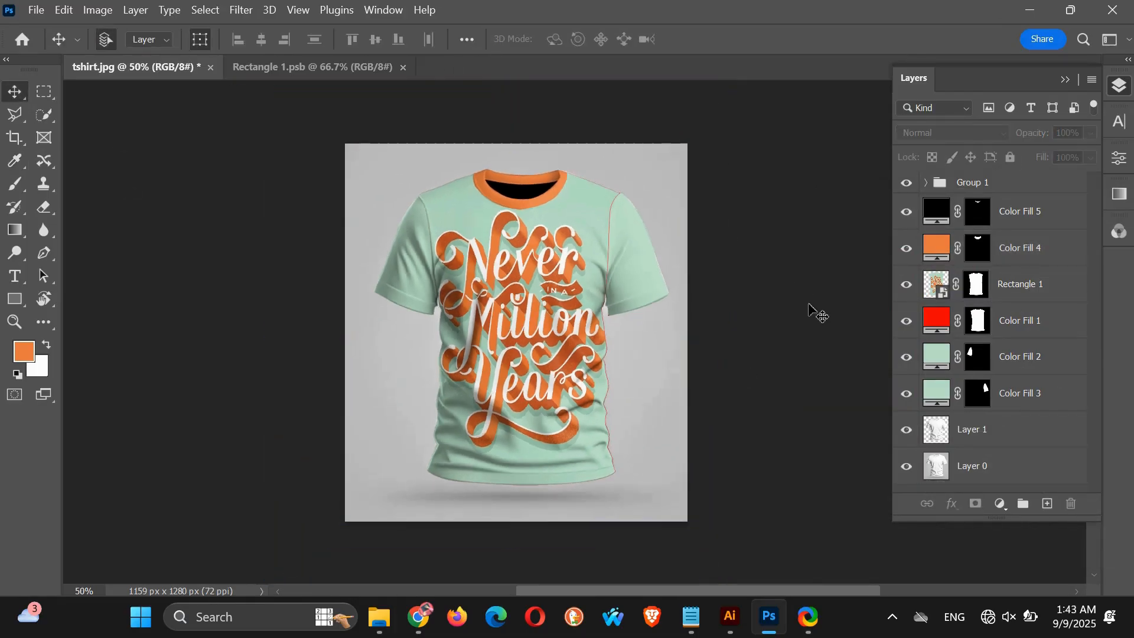